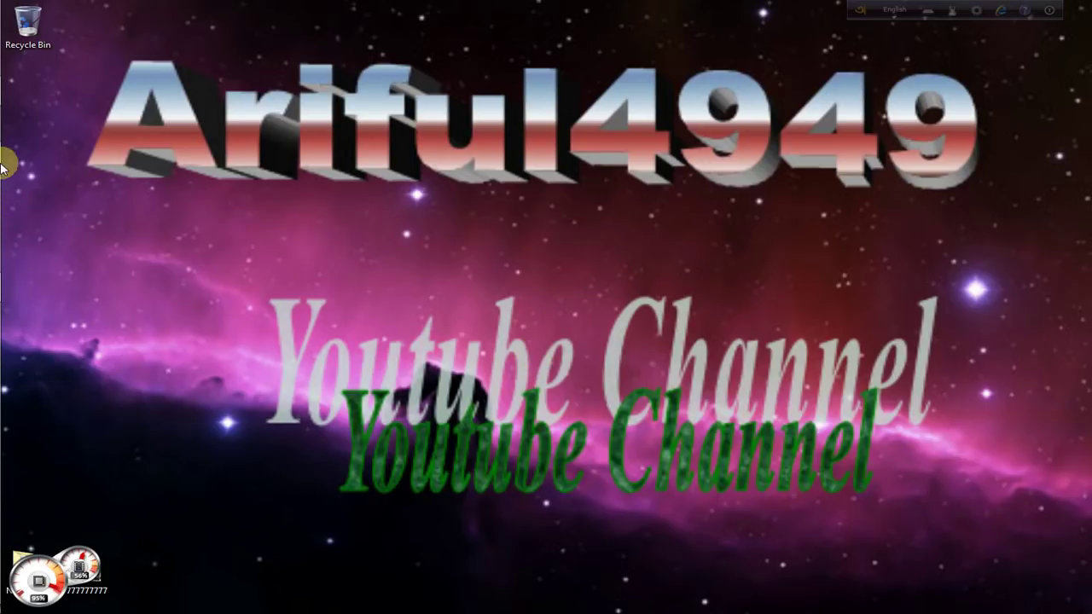
Restore the Word document window from the taskbar and maximize it
{"action": "mouse_move", "coordinate": [3, 160]}
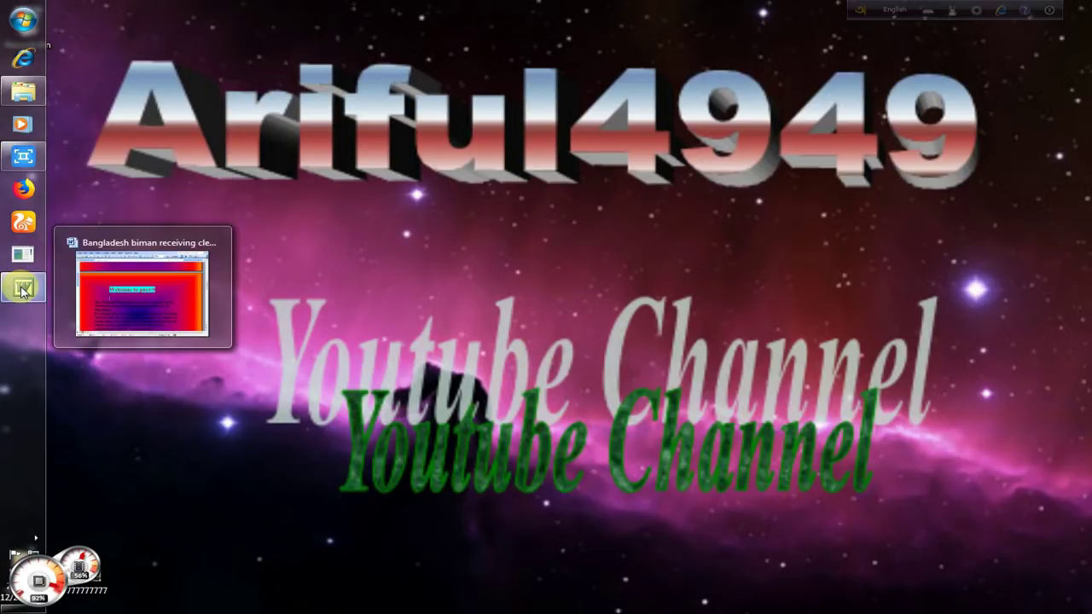
{"action": "left_click", "coordinate": [23, 291]}
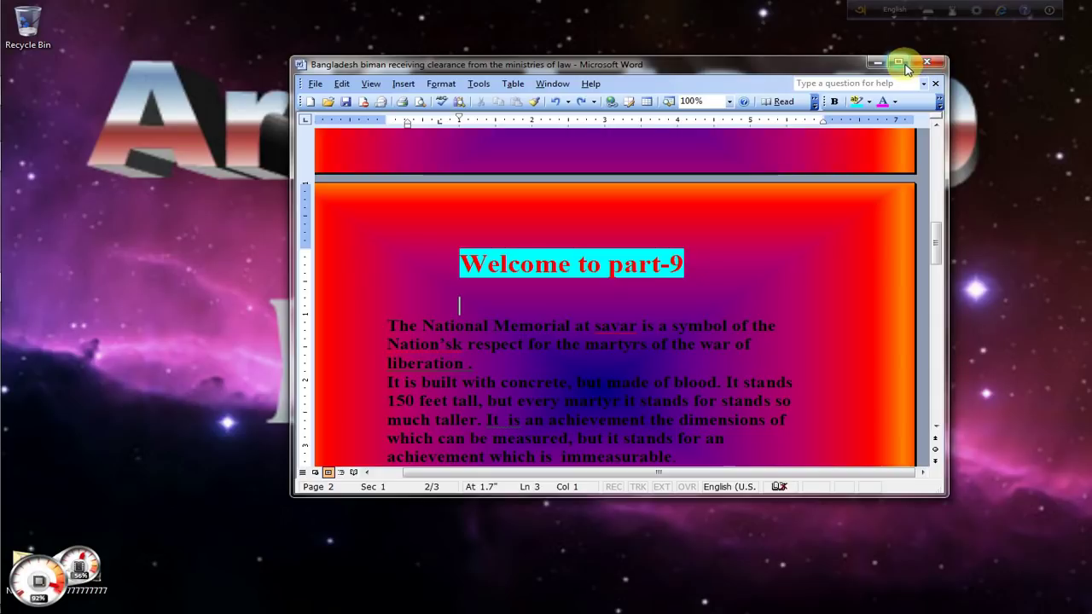
{"action": "left_click", "coordinate": [894, 58]}
Select all the body paragraphs below the 'Welcome to part-9' heading
{"action": "left_click", "coordinate": [481, 216]}
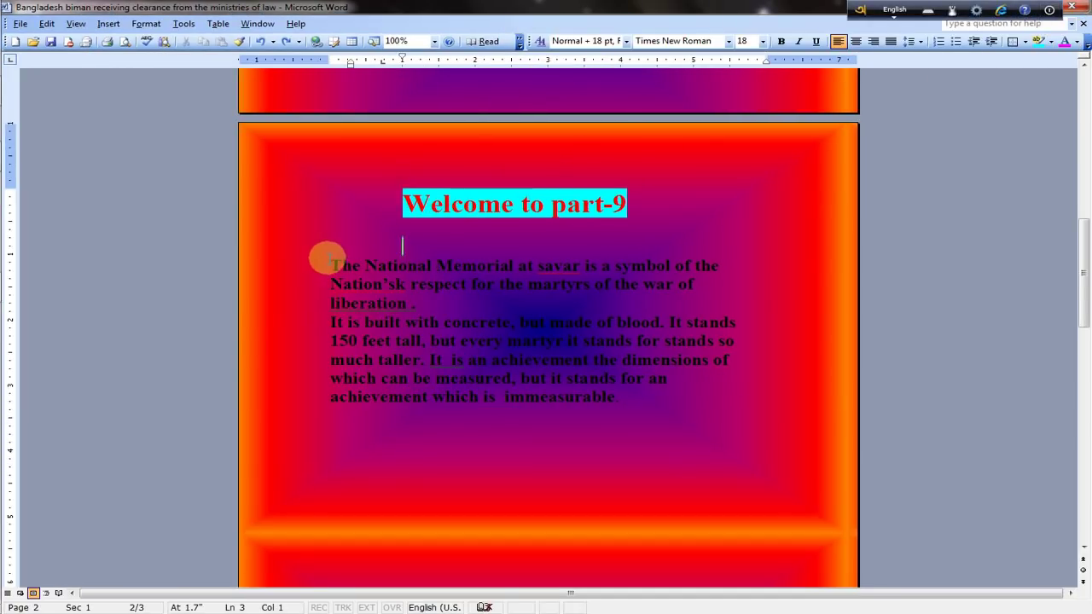
{"action": "left_click_drag", "start_coordinate": [322, 262], "coordinate": [375, 416]}
{"action": "left_click", "coordinate": [628, 465]}
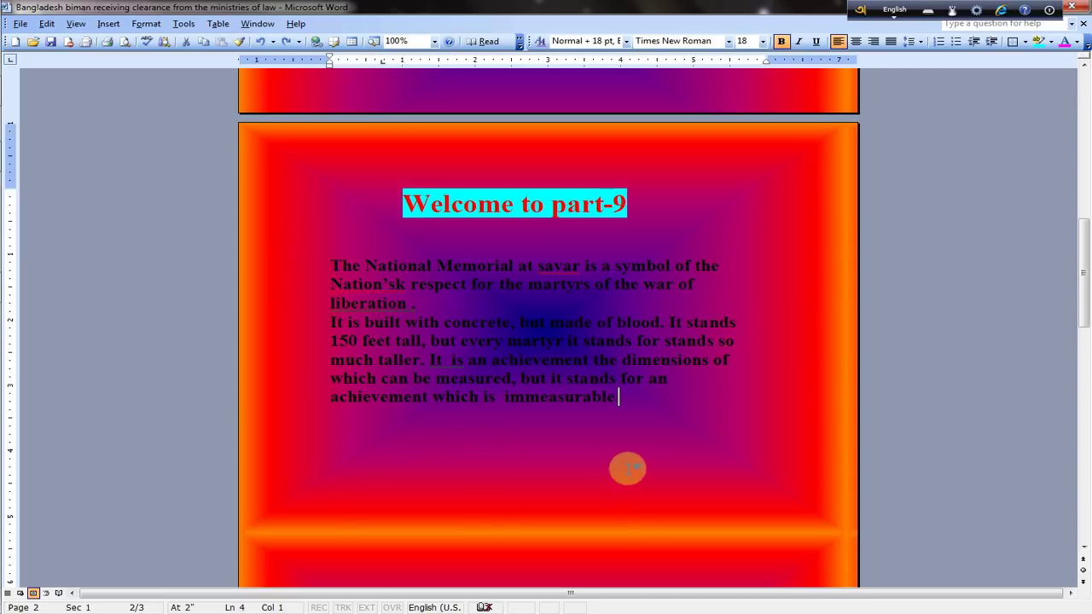
{"action": "mouse_move", "coordinate": [329, 264]}
{"action": "left_mouse_down"}
{"action": "mouse_move", "coordinate": [513, 412]}
{"action": "mouse_move", "coordinate": [640, 402]}
{"action": "left_mouse_up"}
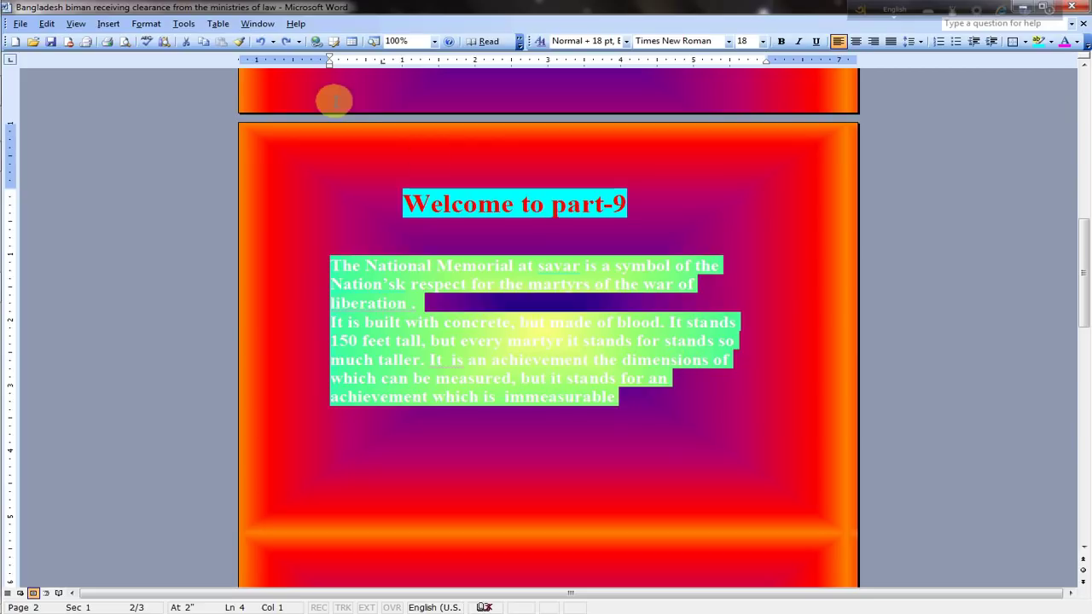
Set Default tab stops to 1" in the Format > Tabs dialog
{"action": "left_click", "coordinate": [152, 26]}
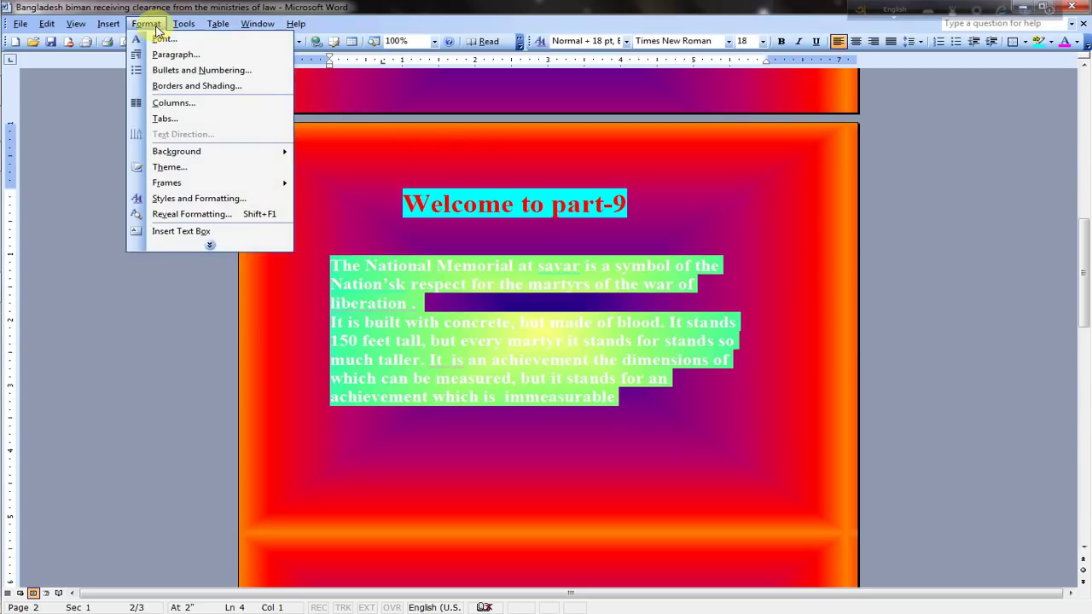
{"action": "left_click", "coordinate": [168, 121]}
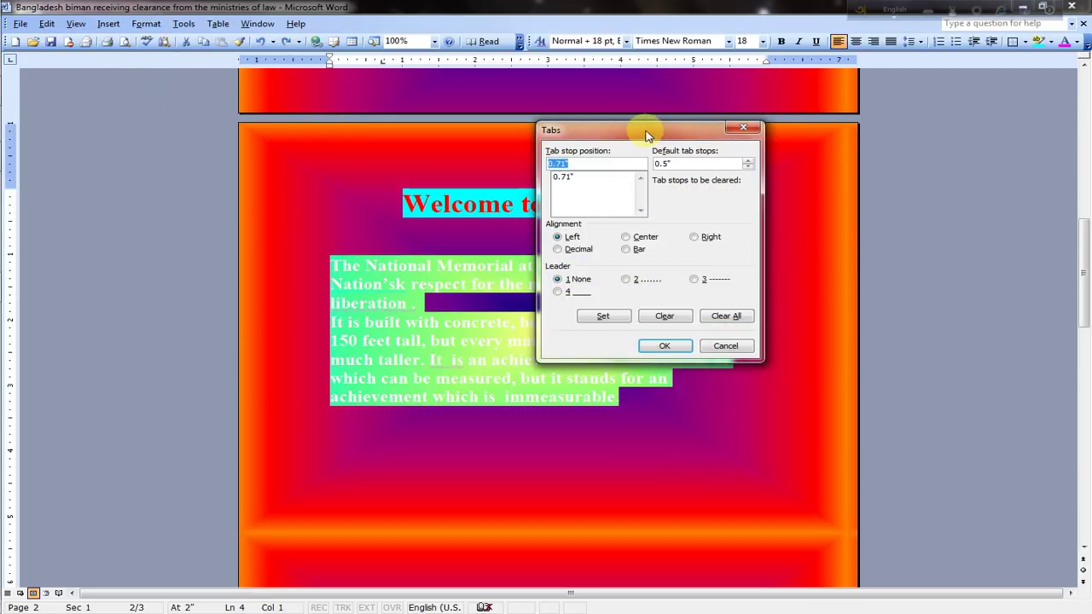
{"action": "mouse_move", "coordinate": [643, 137]}
{"action": "left_mouse_down"}
{"action": "mouse_move", "coordinate": [835, 130]}
{"action": "mouse_move", "coordinate": [832, 141]}
{"action": "left_mouse_up"}
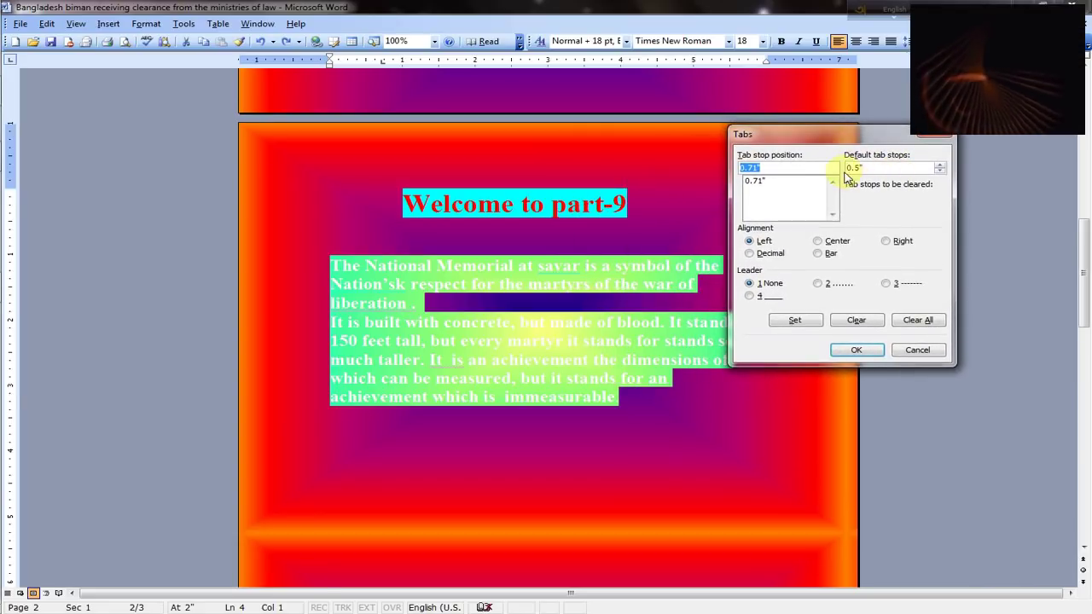
{"action": "left_click", "coordinate": [861, 169]}
{"action": "type", "text": "1"}
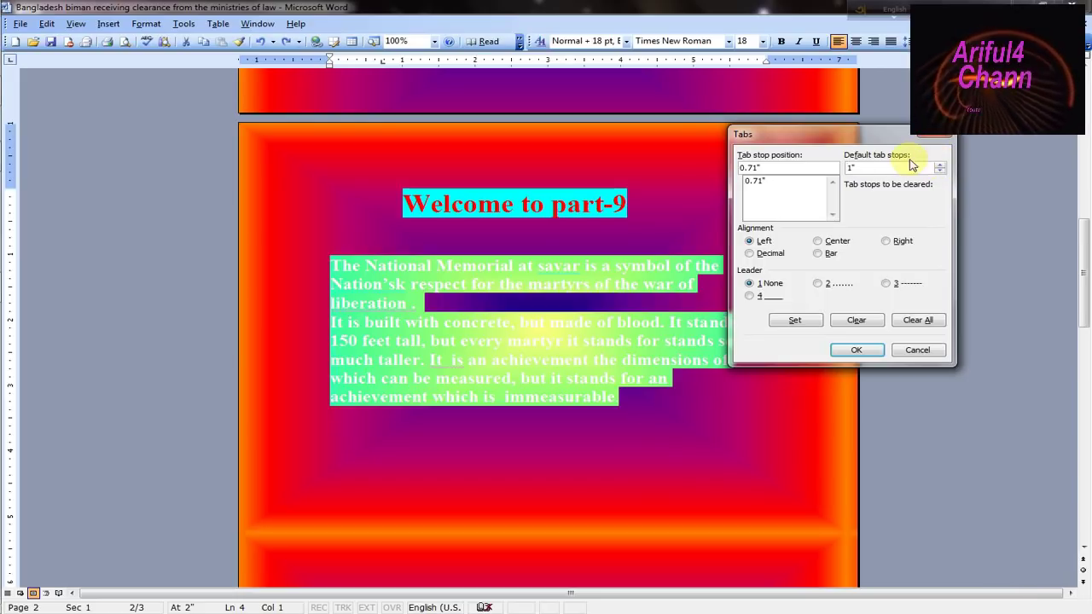
{"action": "left_click_drag", "start_coordinate": [843, 141], "coordinate": [876, 126]}
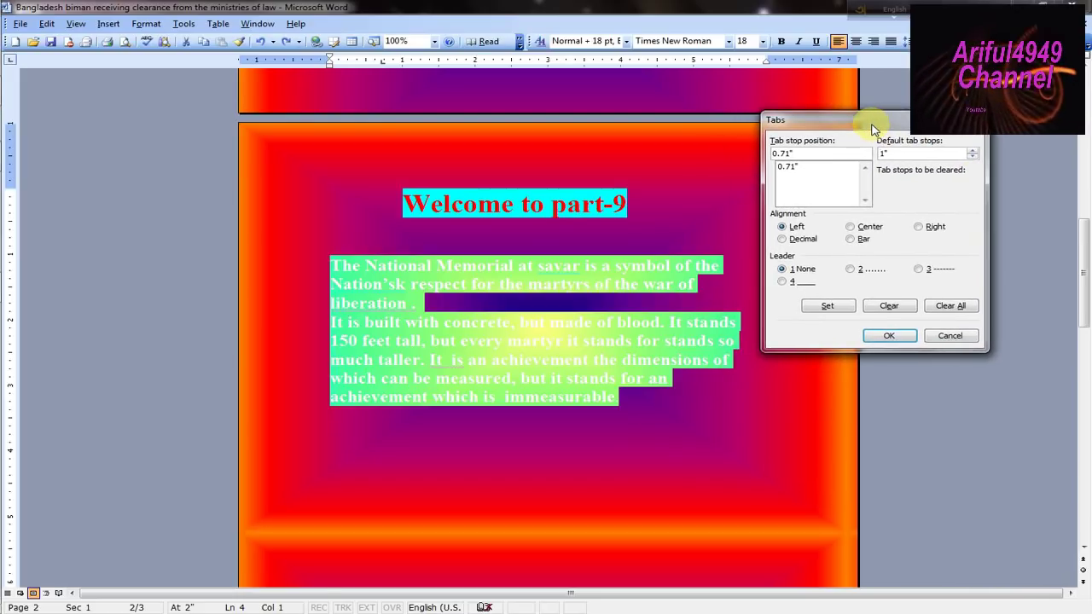
{"action": "left_click", "coordinate": [904, 338]}
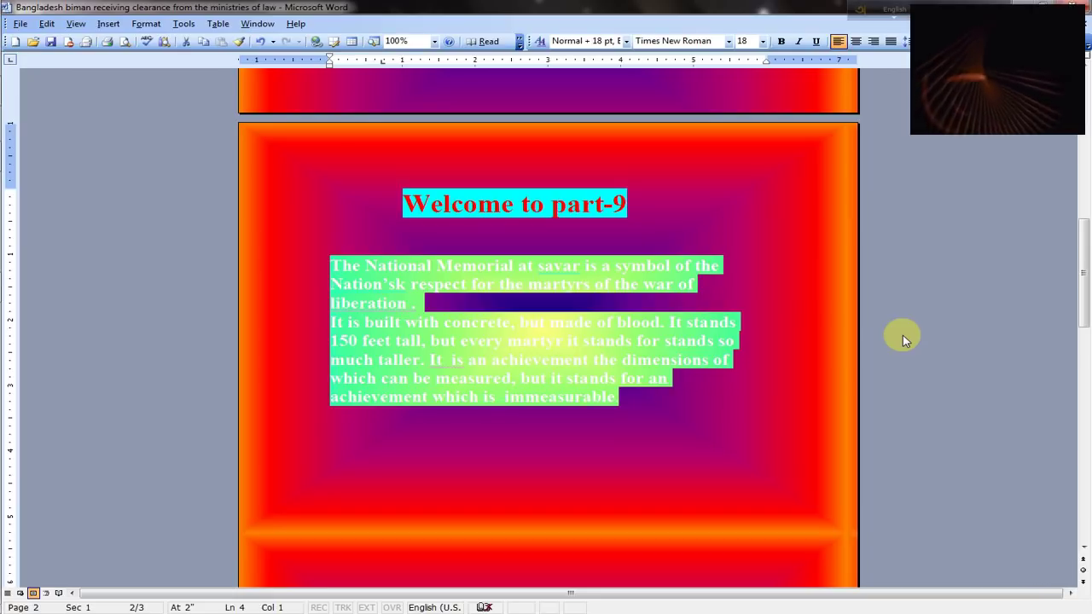
Indent the selected paragraphs two tab stops with Ctrl+M, then remove one indent
{"action": "key", "text": "ctrl+m"}
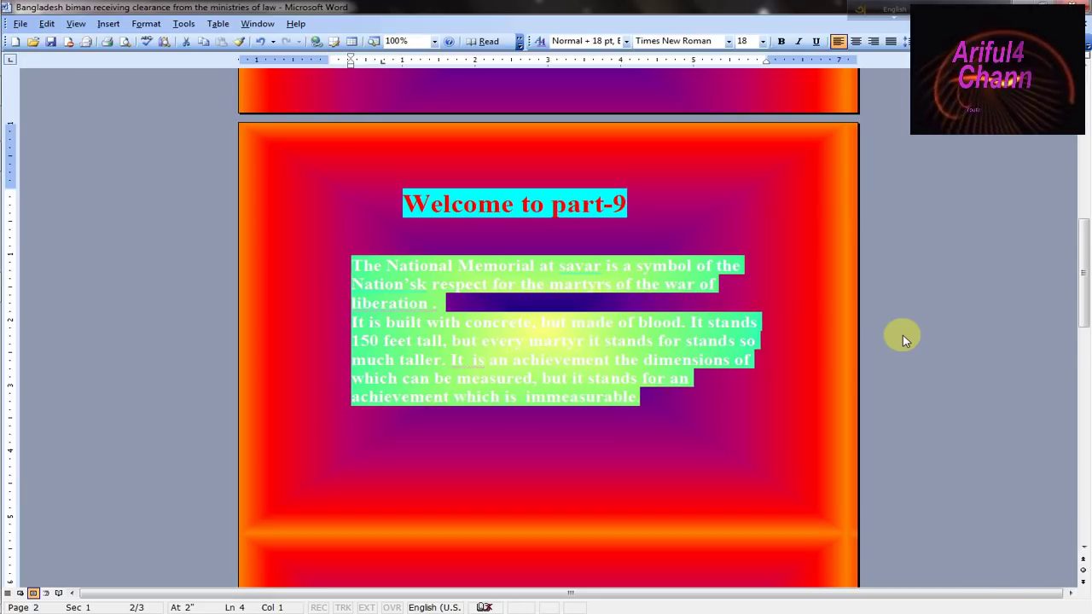
{"action": "key", "text": "ctrl+m"}
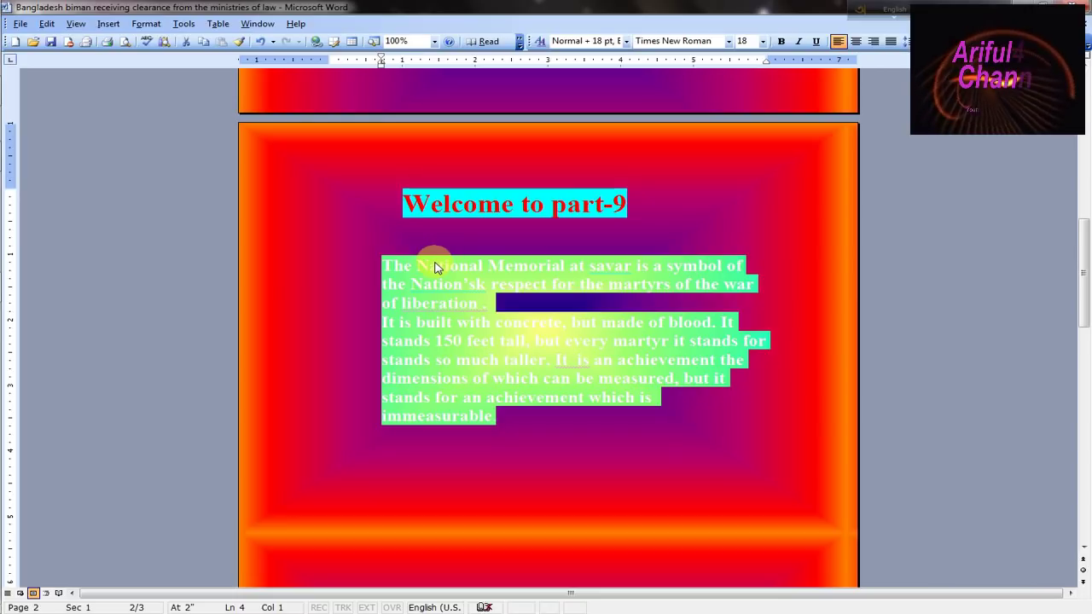
{"action": "key", "text": "ctrl+shift+m"}
{"action": "key", "text": "ctrl+shift+m"}
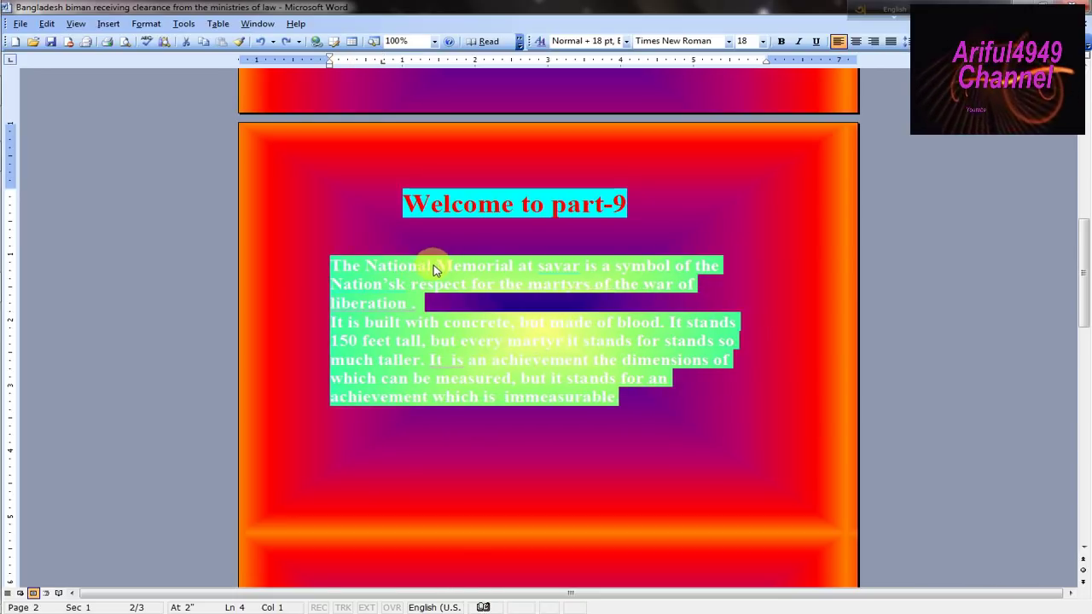
Change the default tab stop spacing to 2" in the Tabs dialog
{"action": "left_click", "coordinate": [146, 24]}
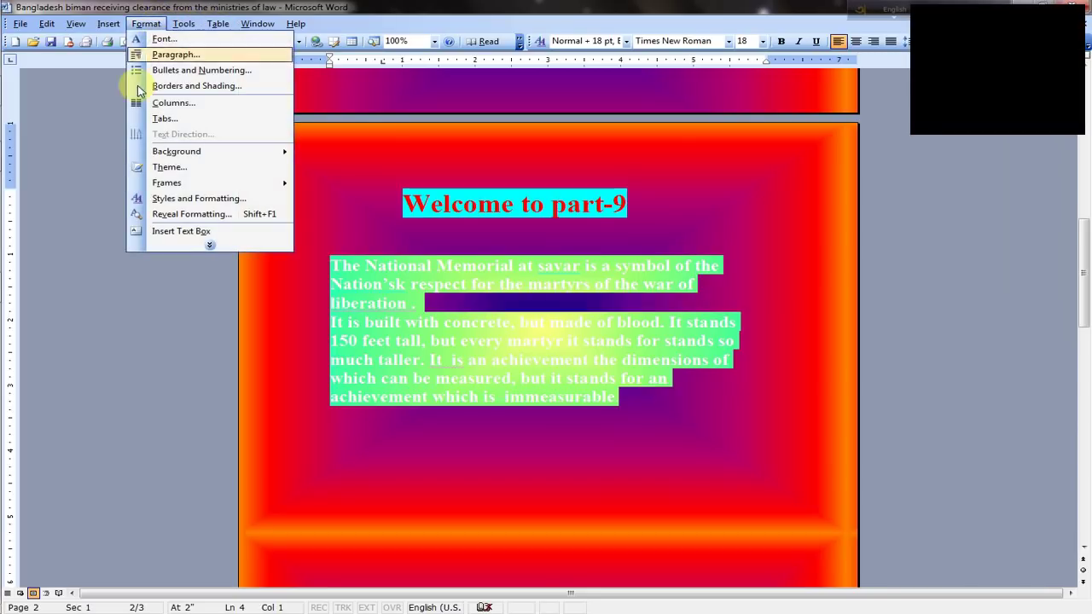
{"action": "left_click", "coordinate": [180, 120]}
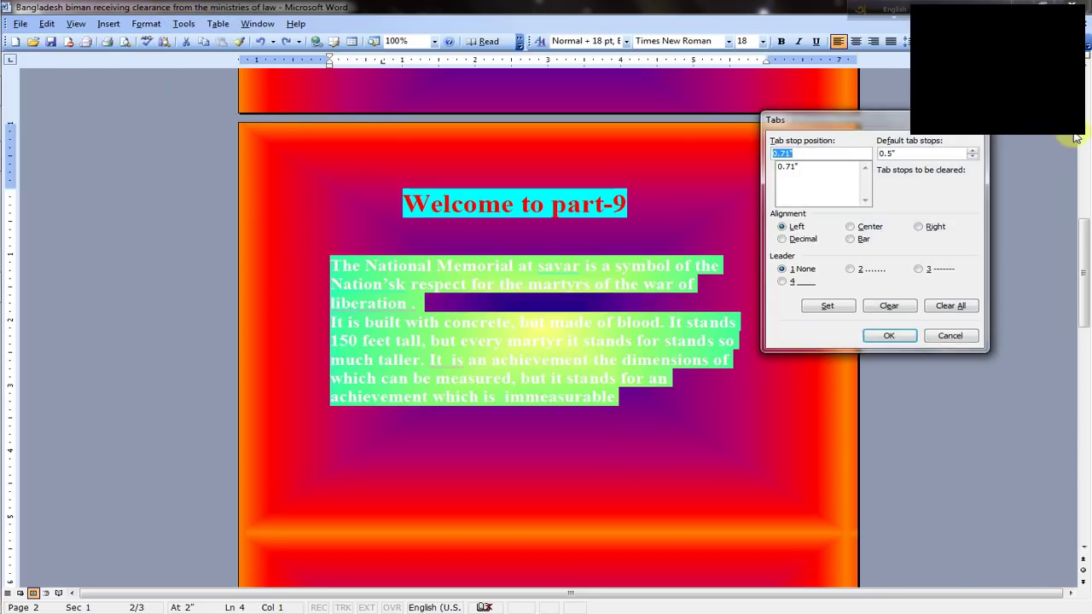
{"action": "left_click_drag", "start_coordinate": [856, 119], "coordinate": [826, 72]}
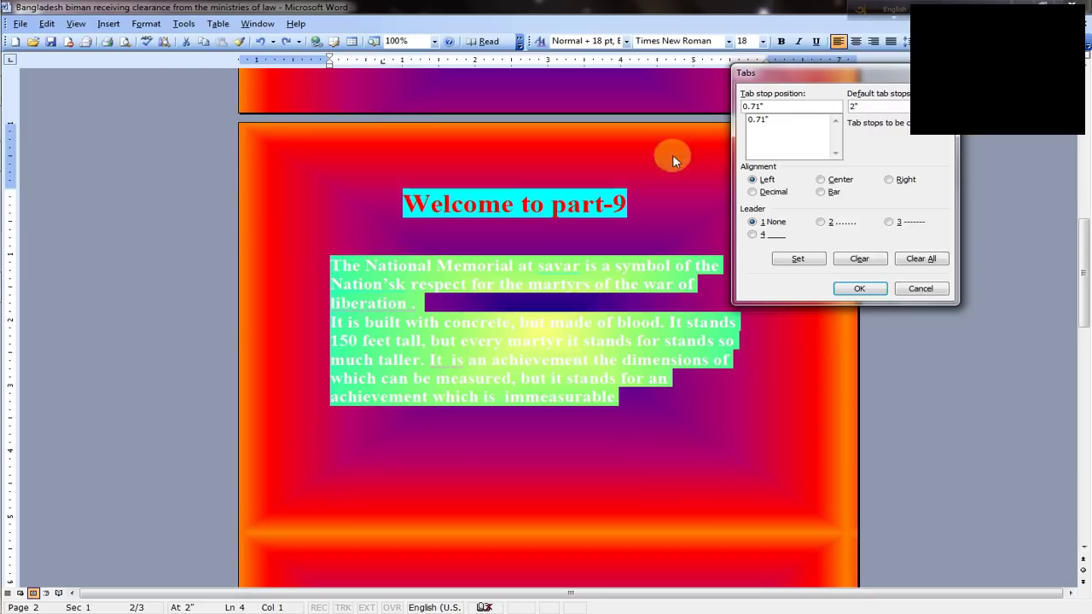
{"action": "left_click", "coordinate": [859, 289]}
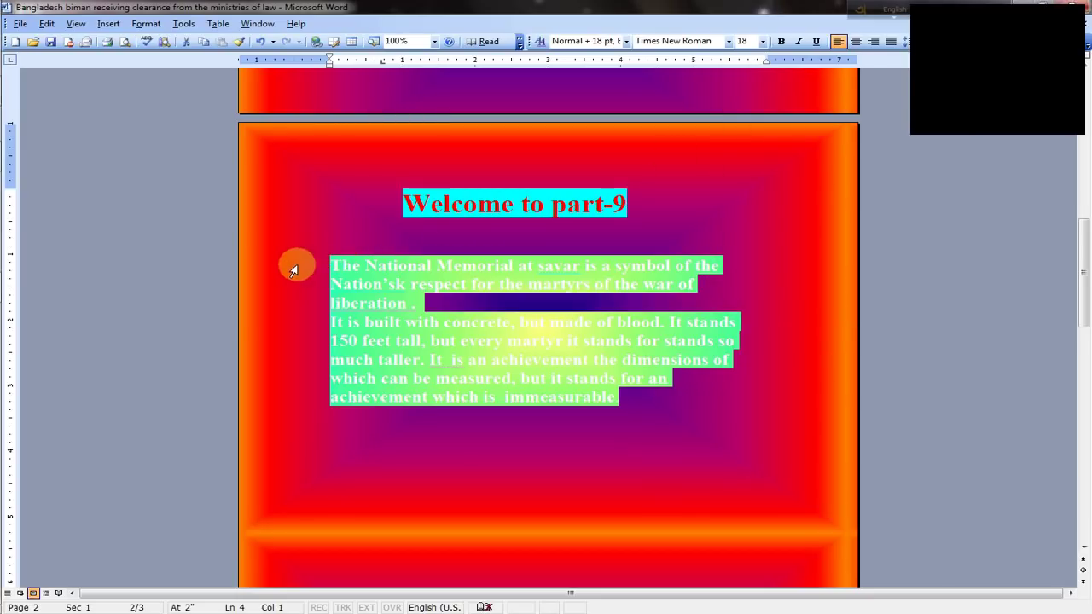
Test the wider indents, return the paragraphs to the left margin, and deselect the text
{"action": "key", "text": "ctrl+m"}
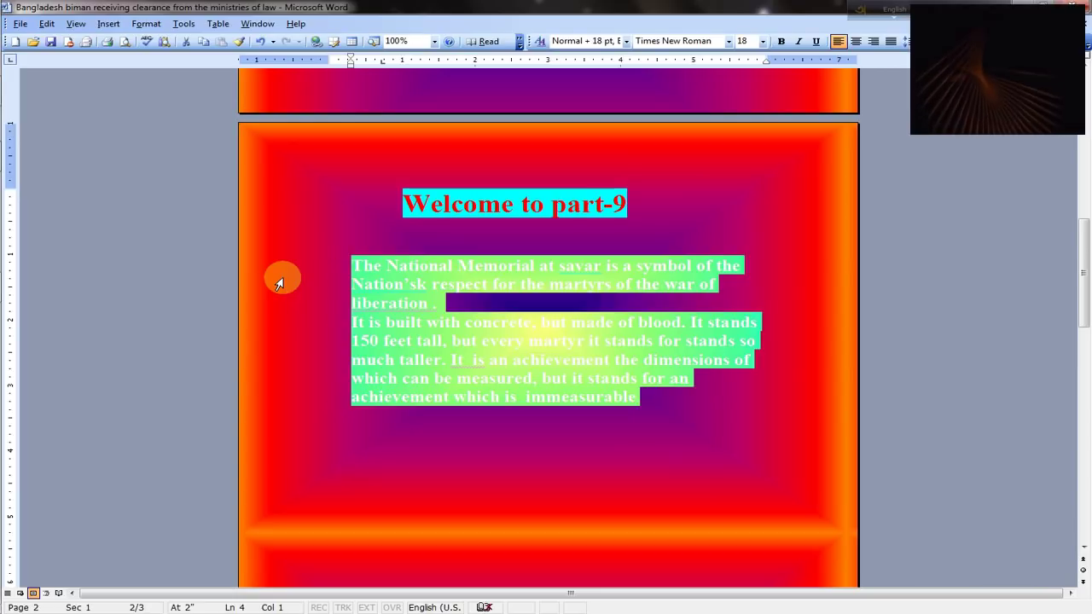
{"action": "key", "text": "ctrl+m"}
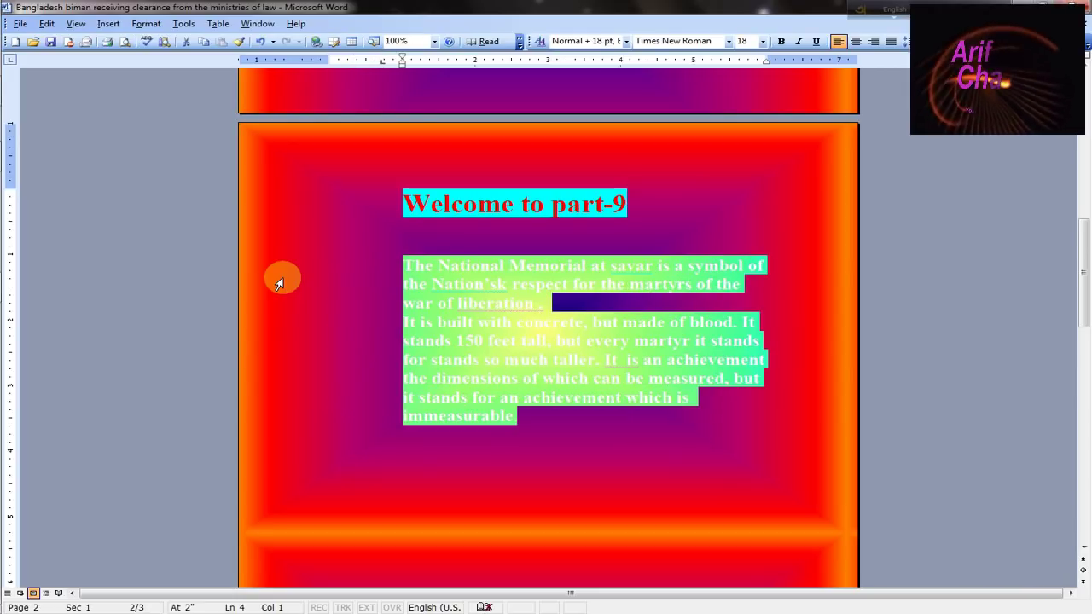
{"action": "key", "text": "ctrl+shift+m"}
{"action": "key", "text": "ctrl+shift+m"}
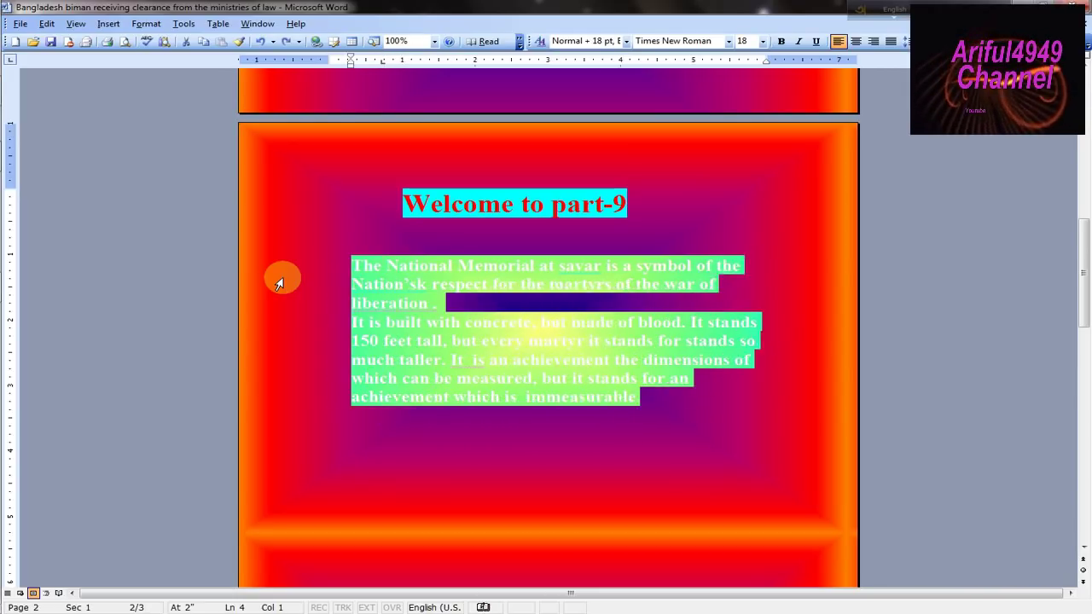
{"action": "key", "text": "ctrl+shift+m"}
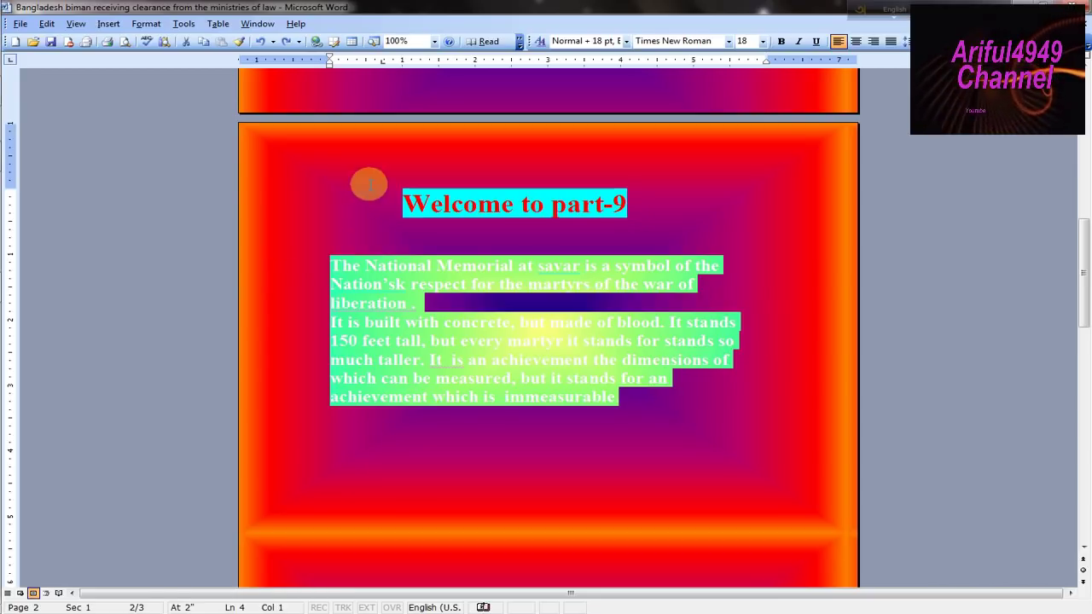
{"action": "left_click", "coordinate": [324, 214]}
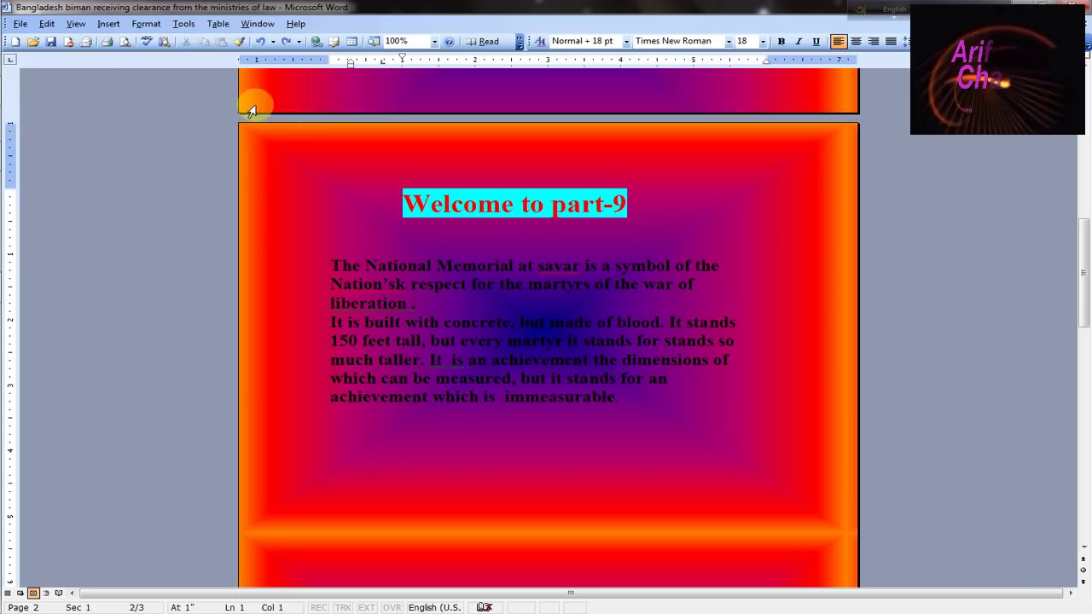
Remove the existing gradient page background
{"action": "left_click", "coordinate": [145, 26]}
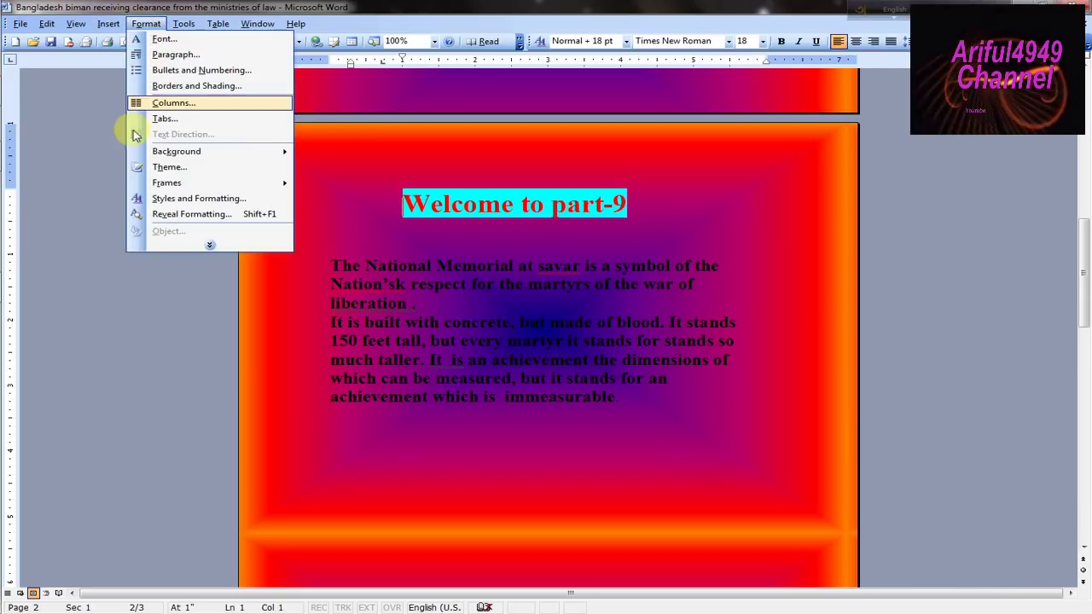
{"action": "mouse_move", "coordinate": [187, 151]}
{"action": "left_click", "coordinate": [341, 157]}
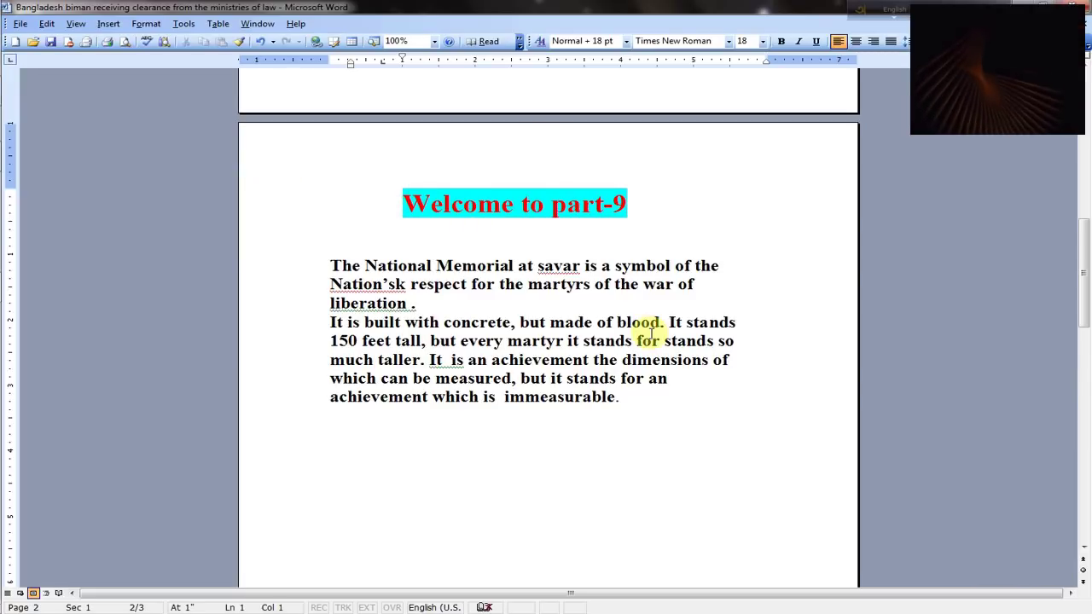
{"action": "scroll", "coordinate": [361, 220], "scroll_direction": "down", "scroll_amount": 4}
{"action": "scroll", "coordinate": [189, 129], "scroll_direction": "up", "scroll_amount": 3}
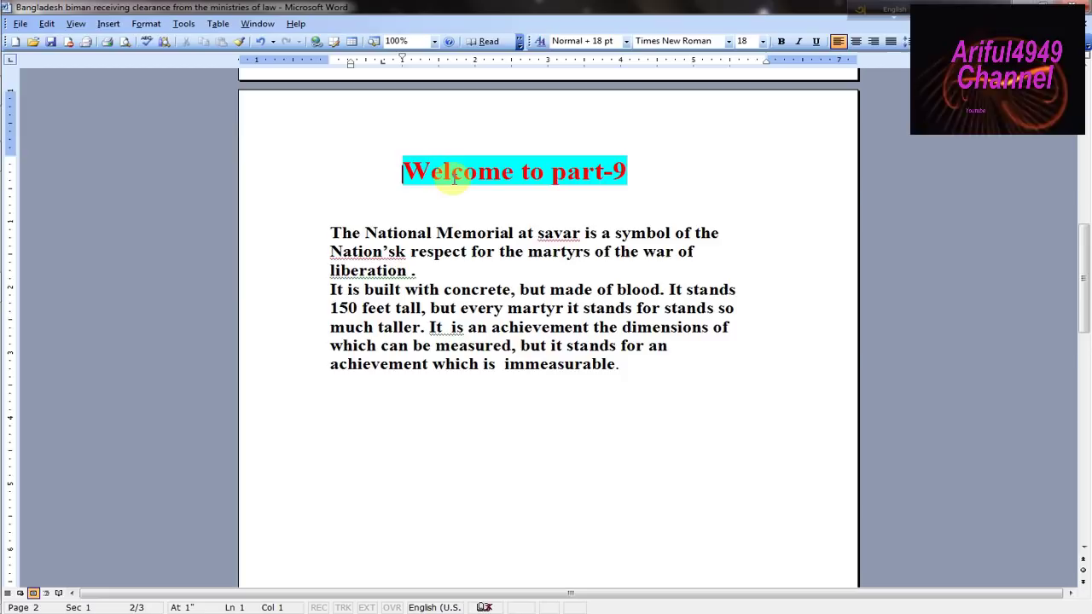
Apply the Lavender swatch as the page background colour
{"action": "left_click_drag", "start_coordinate": [332, 228], "coordinate": [729, 544]}
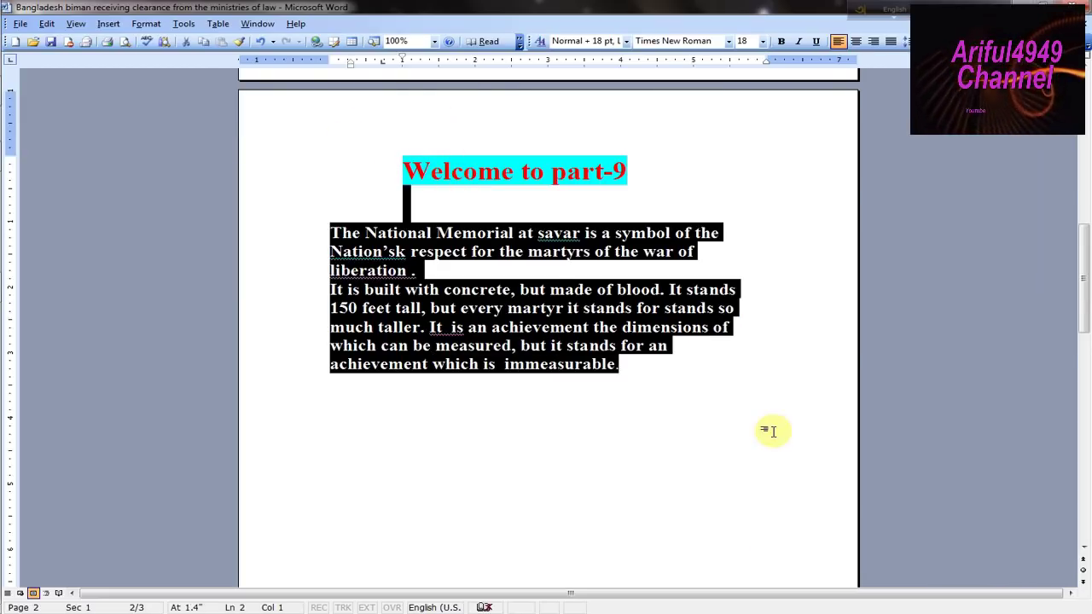
{"action": "left_click", "coordinate": [798, 181]}
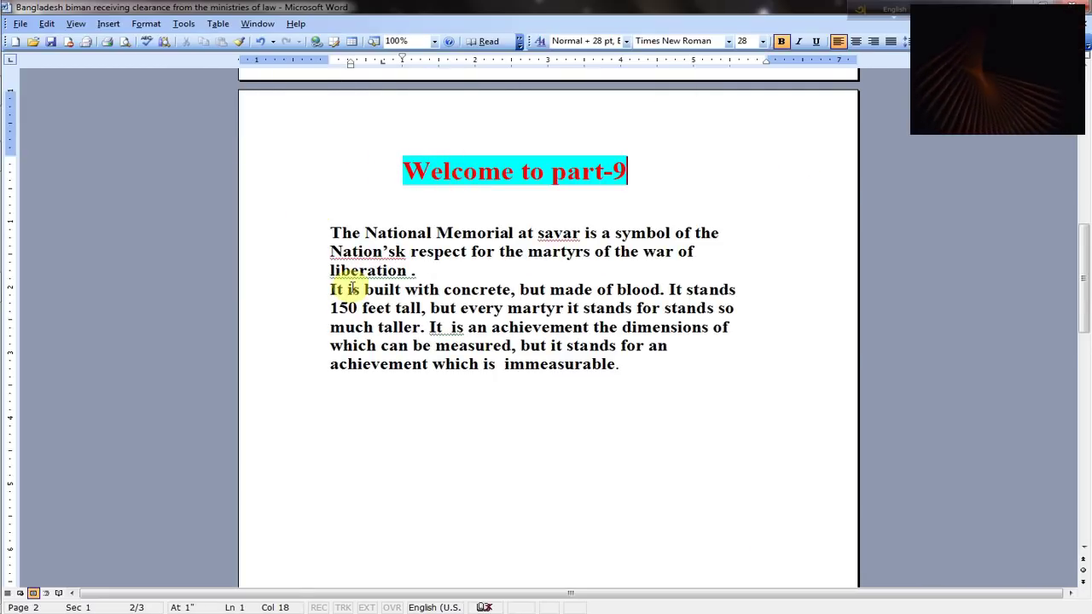
{"action": "left_click", "coordinate": [144, 24]}
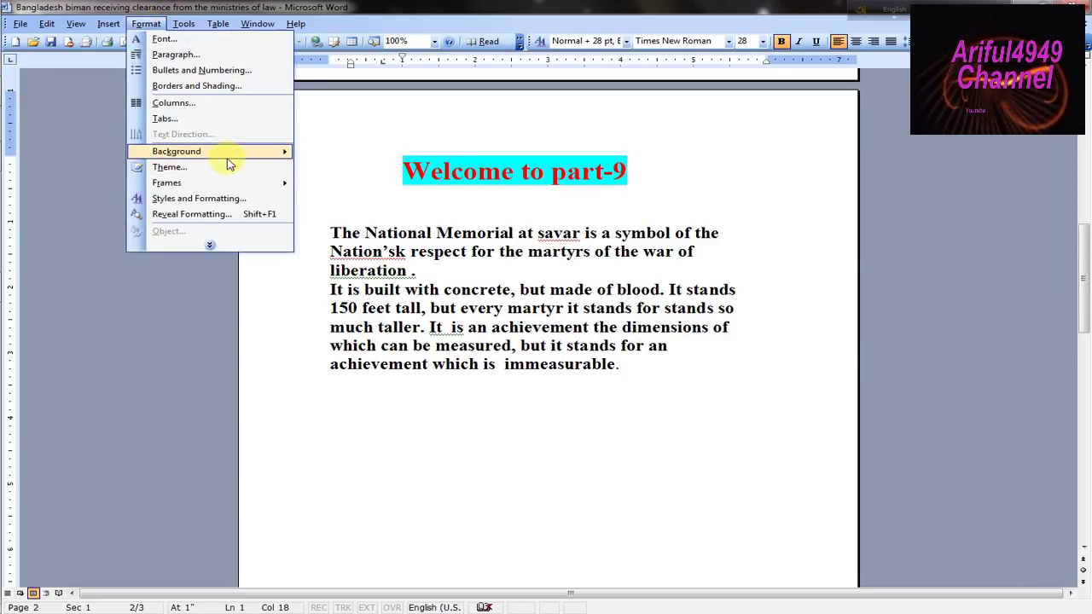
{"action": "mouse_move", "coordinate": [229, 162]}
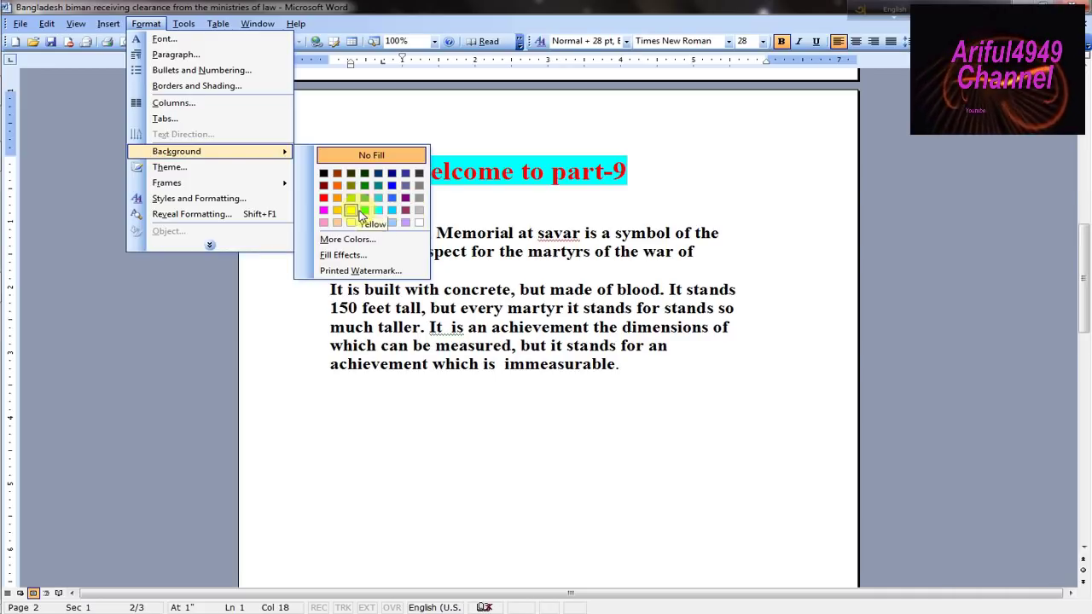
{"action": "left_click", "coordinate": [404, 224]}
{"action": "scroll", "coordinate": [441, 178], "scroll_direction": "down", "scroll_amount": 6}
{"action": "scroll", "coordinate": [437, 148], "scroll_direction": "up", "scroll_amount": 5}
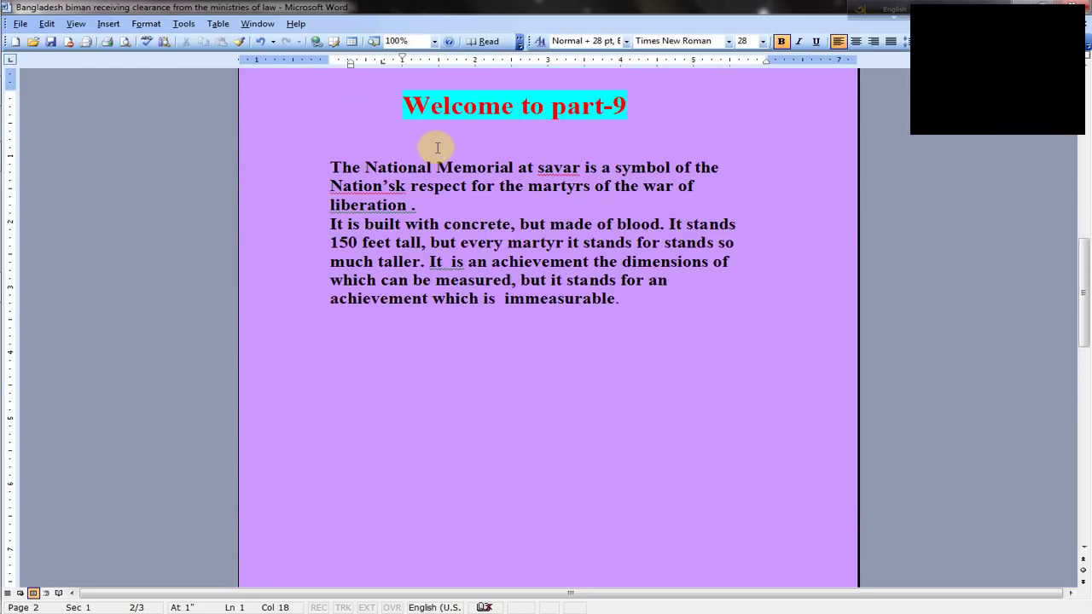
{"action": "scroll", "coordinate": [436, 145], "scroll_direction": "up", "scroll_amount": 4}
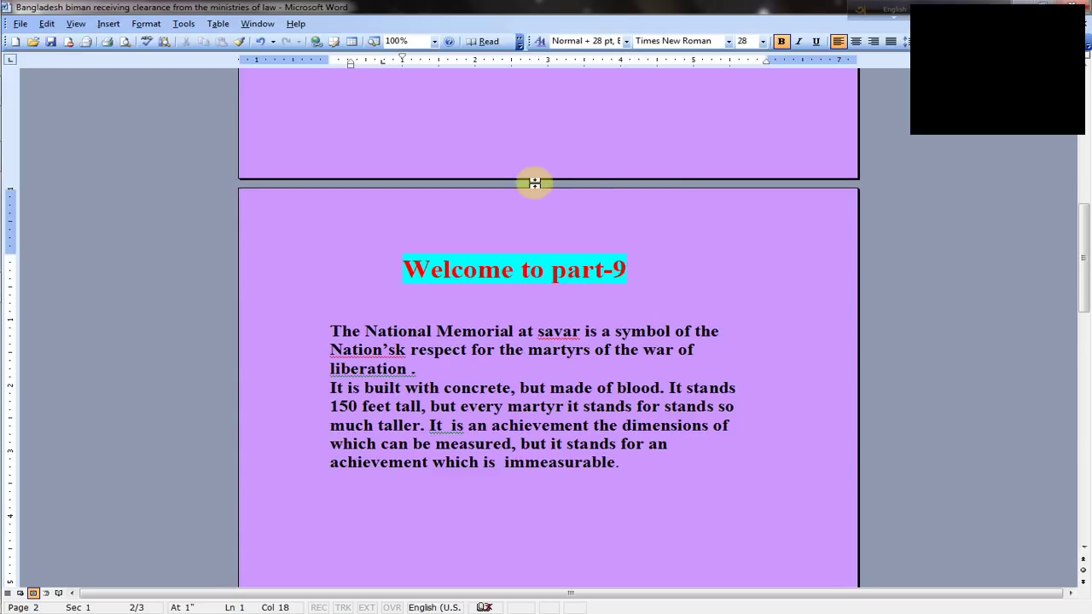
Open the Tabs dialog and close it without changes
{"action": "left_click", "coordinate": [155, 28]}
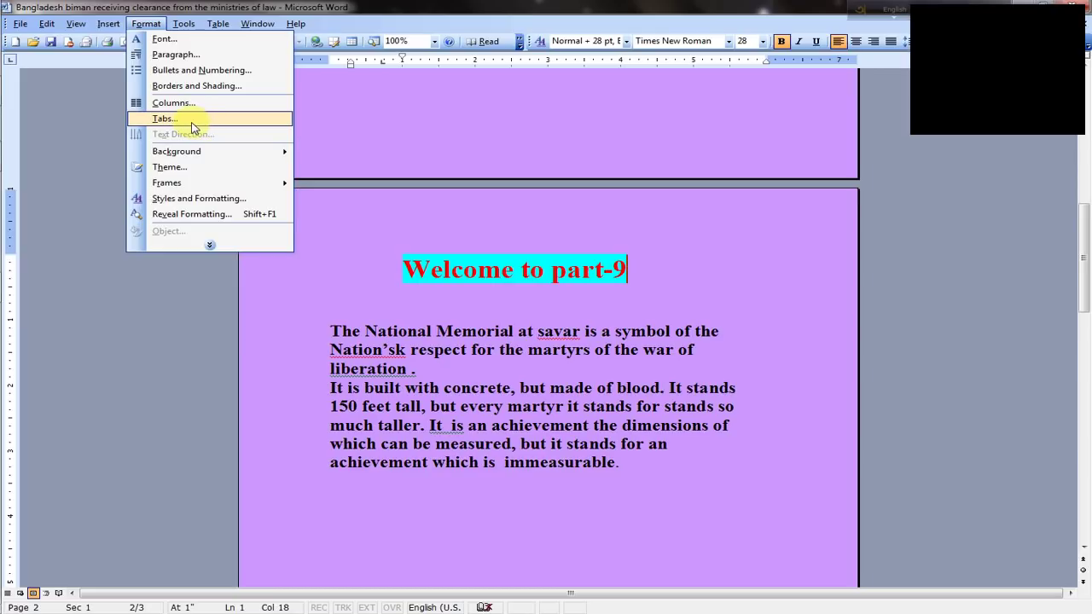
{"action": "left_click", "coordinate": [191, 121]}
{"action": "mouse_move", "coordinate": [839, 75]}
{"action": "left_mouse_down"}
{"action": "mouse_move", "coordinate": [889, 81]}
{"action": "mouse_move", "coordinate": [910, 99]}
{"action": "left_mouse_up"}
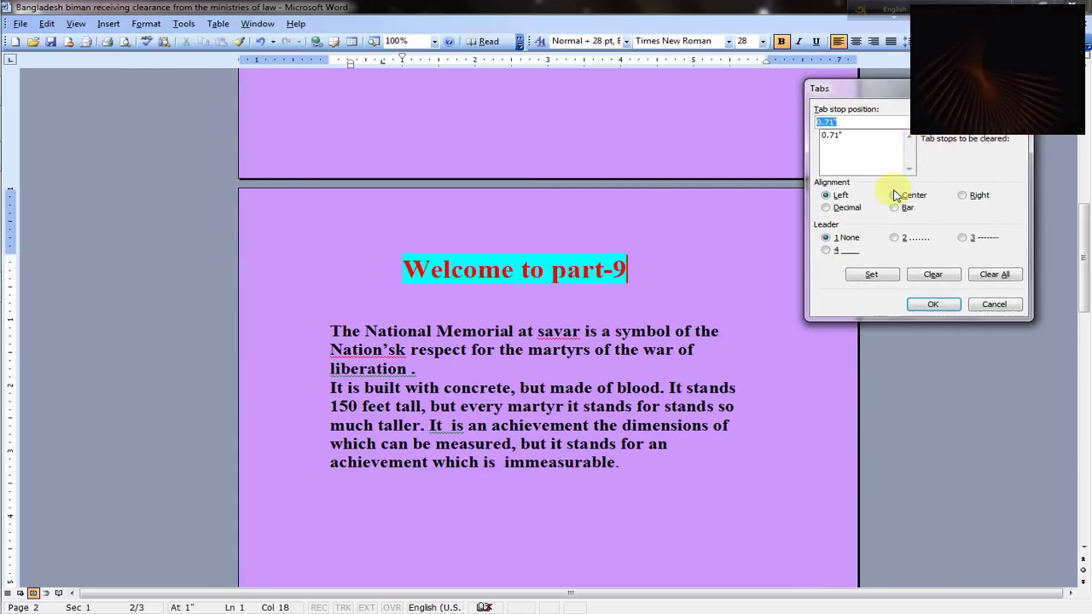
{"action": "key", "text": "Escape"}
Change the page background from lavender to the bright Pink swatch
{"action": "left_click", "coordinate": [146, 23]}
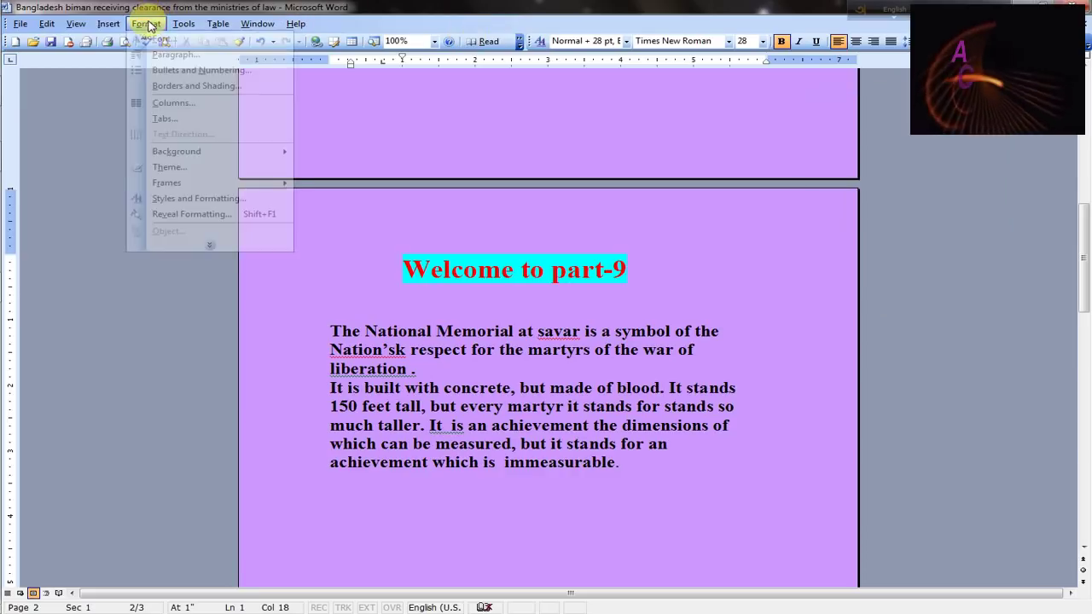
{"action": "mouse_move", "coordinate": [185, 155]}
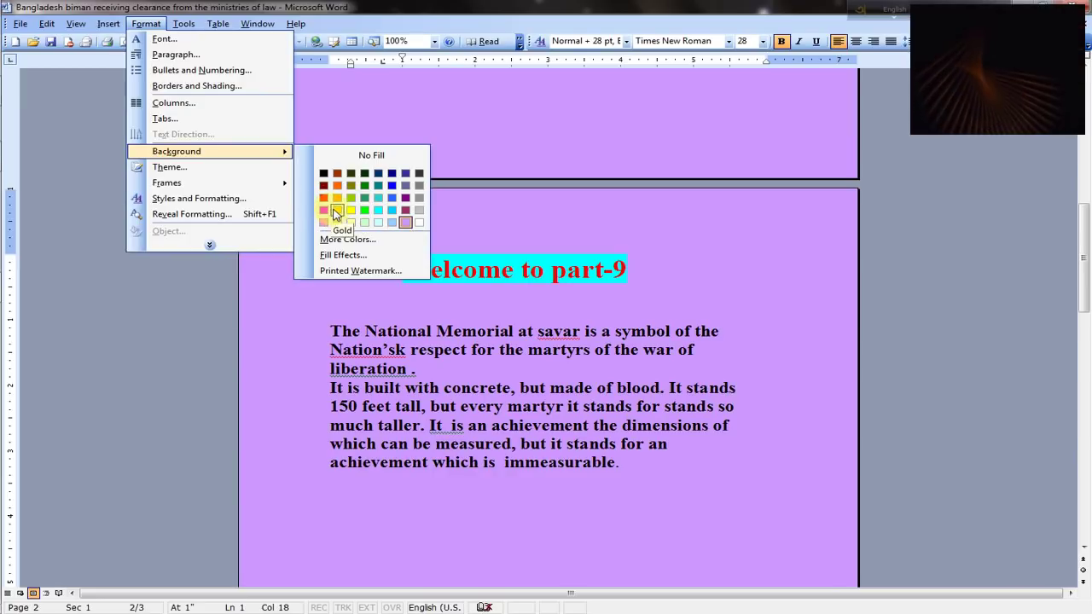
{"action": "left_click", "coordinate": [325, 210]}
{"action": "scroll", "coordinate": [483, 188], "scroll_direction": "down", "scroll_amount": 5}
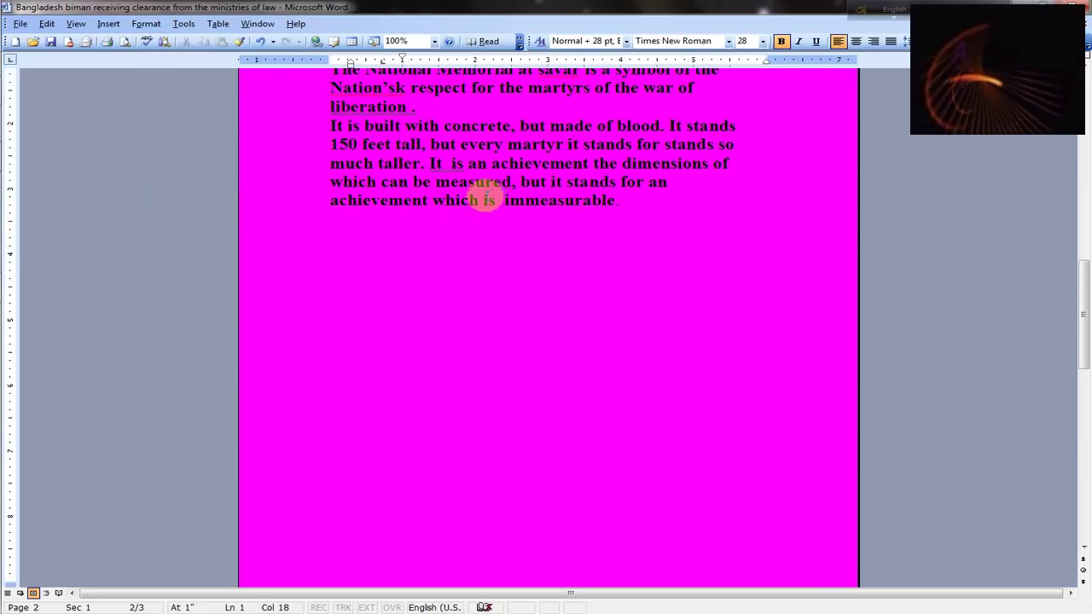
{"action": "scroll", "coordinate": [487, 195], "scroll_direction": "up", "scroll_amount": 4}
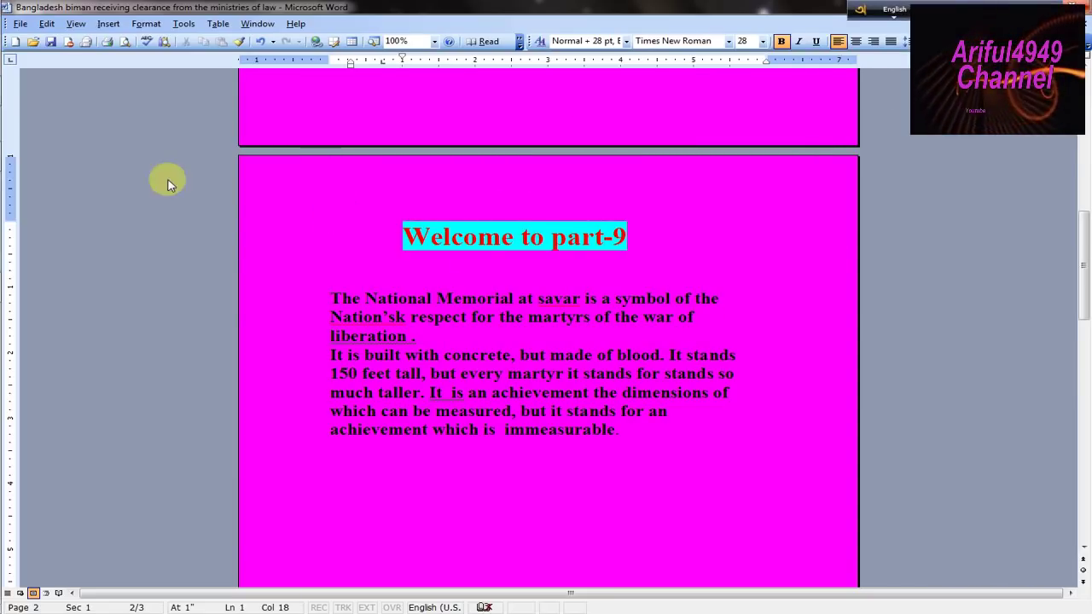
Open the More Colors picker for the page background
{"action": "left_click", "coordinate": [147, 23]}
{"action": "mouse_move", "coordinate": [280, 156]}
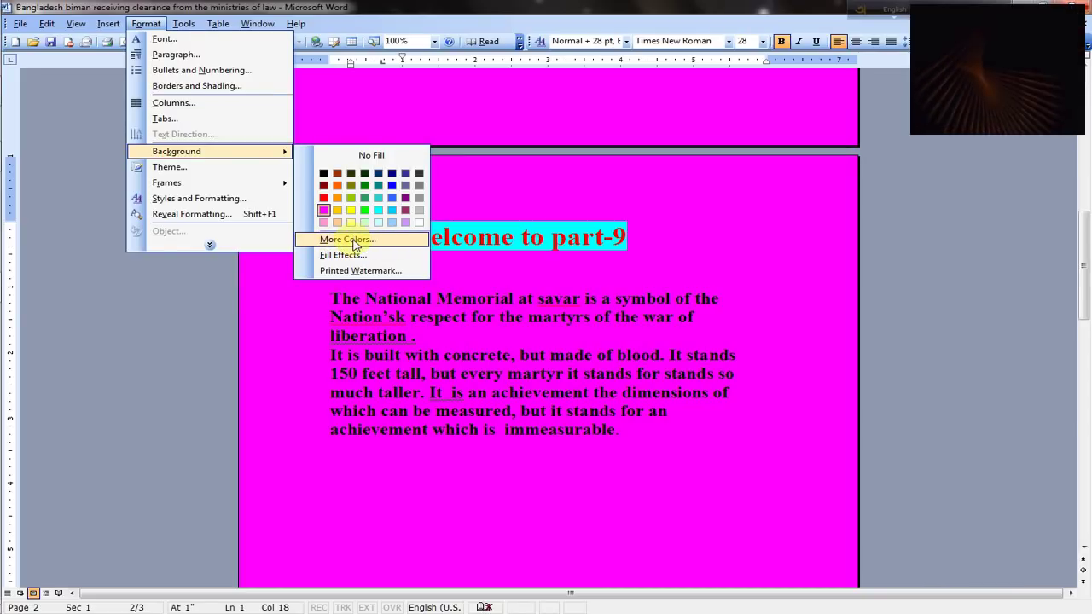
{"action": "left_click", "coordinate": [346, 240]}
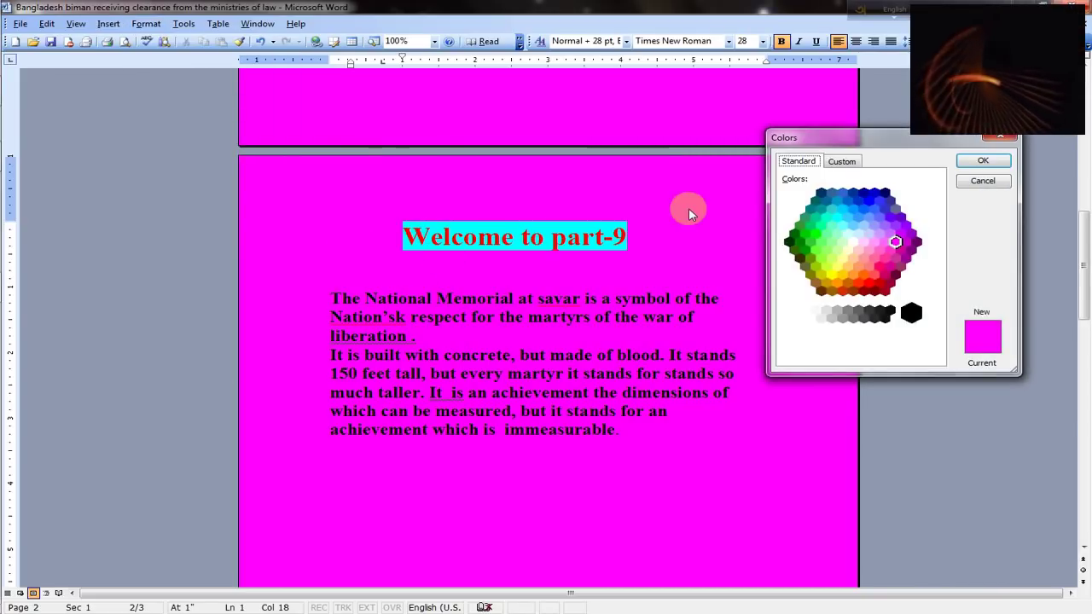
{"action": "left_click_drag", "start_coordinate": [896, 136], "coordinate": [894, 117]}
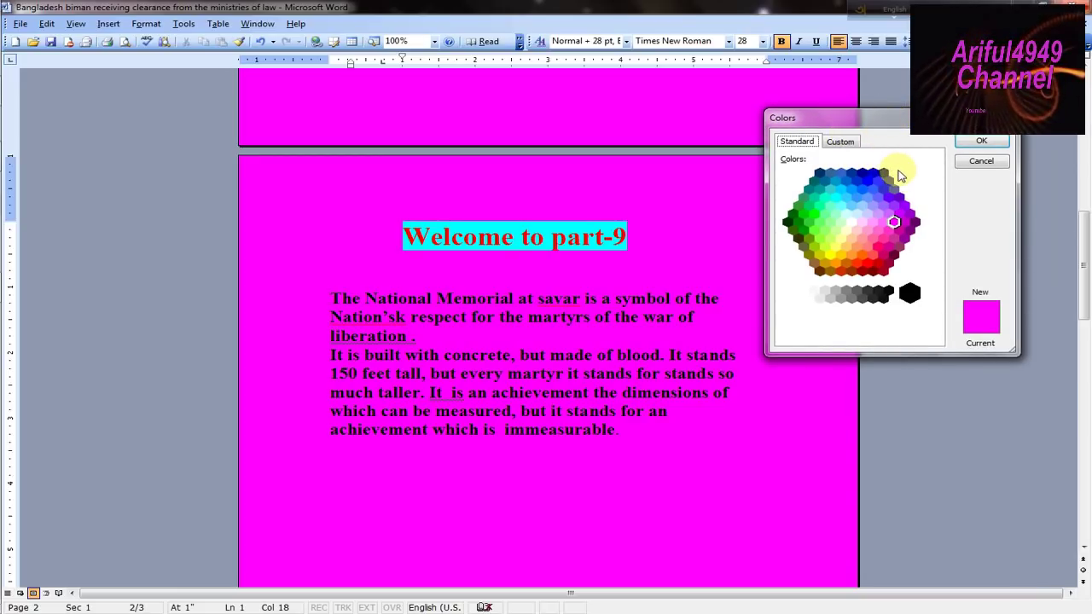
{"action": "left_click_drag", "start_coordinate": [907, 113], "coordinate": [899, 85]}
After trying cyan and blue shades, apply a pale pink hexagon from the Standard palette
{"action": "left_click", "coordinate": [882, 156]}
{"action": "left_click", "coordinate": [835, 170]}
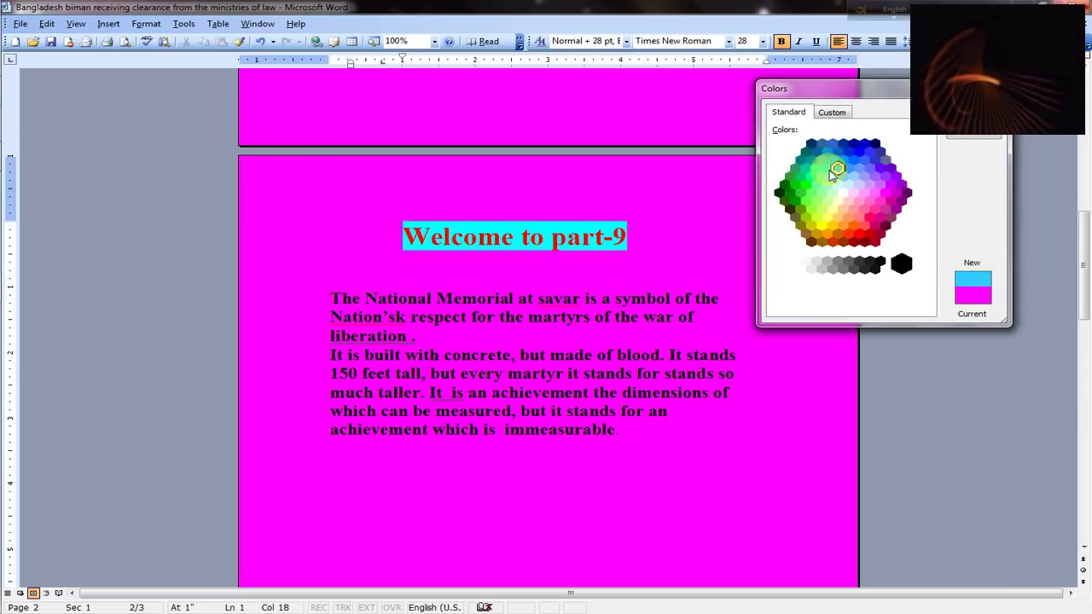
{"action": "left_click", "coordinate": [805, 168]}
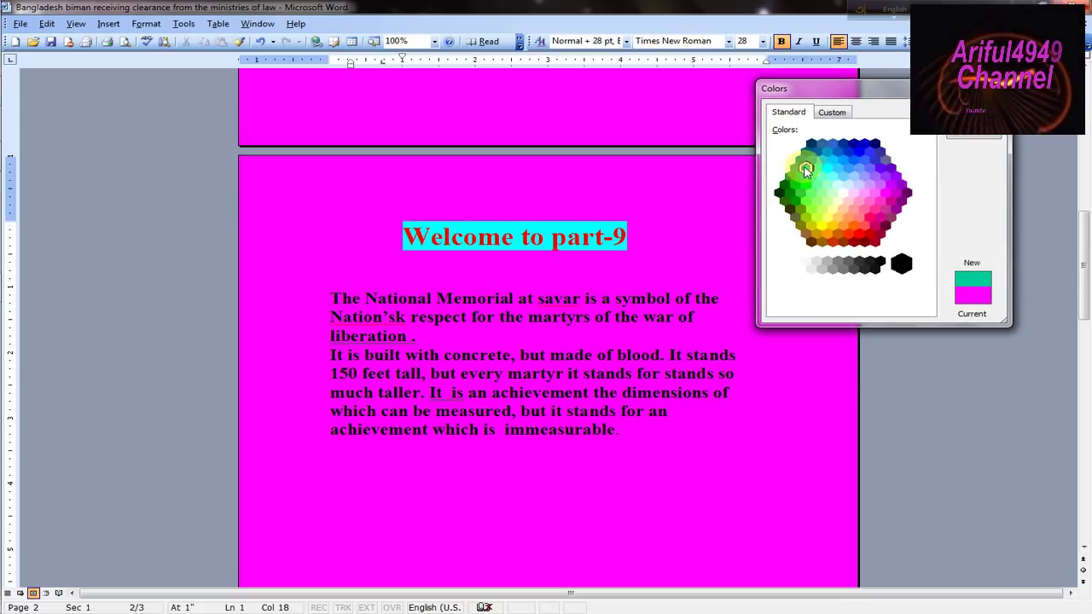
{"action": "left_click_drag", "start_coordinate": [808, 169], "coordinate": [844, 178]}
{"action": "left_click", "coordinate": [858, 187]}
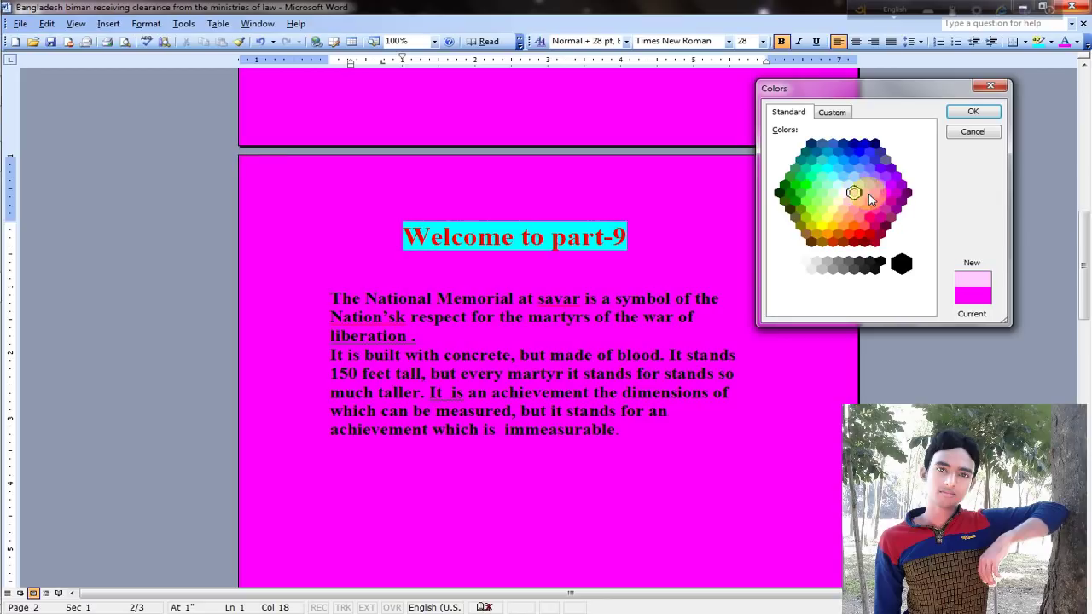
{"action": "left_click", "coordinate": [973, 113]}
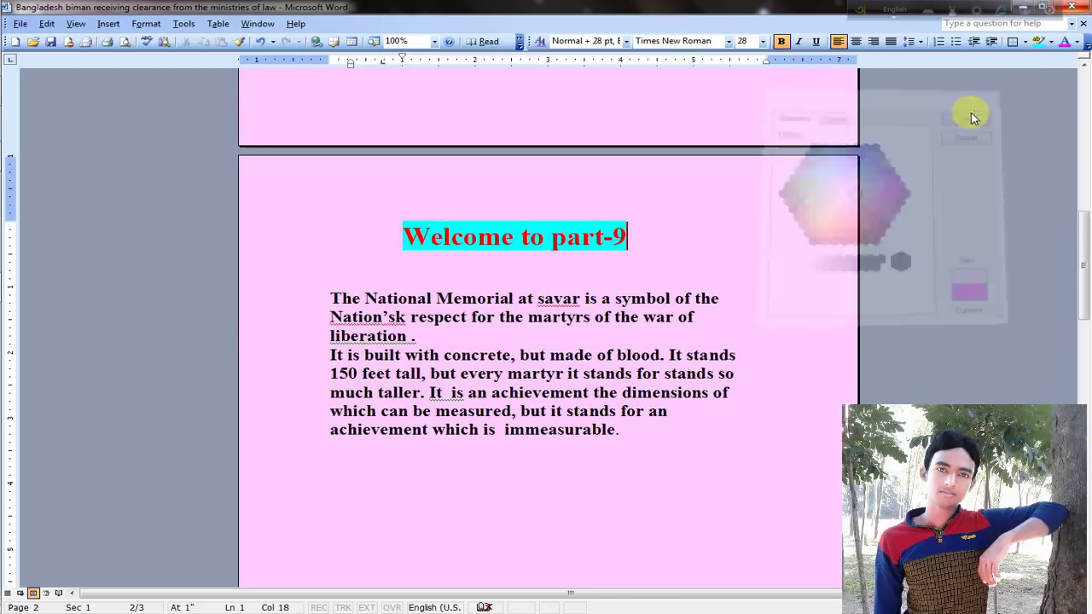
{"action": "scroll", "coordinate": [528, 397], "scroll_direction": "down", "scroll_amount": 4}
{"action": "scroll", "coordinate": [518, 390], "scroll_direction": "up", "scroll_amount": 7}
{"action": "scroll", "coordinate": [412, 395], "scroll_direction": "up", "scroll_amount": 1}
{"action": "scroll", "coordinate": [487, 386], "scroll_direction": "down", "scroll_amount": 8}
{"action": "scroll", "coordinate": [487, 386], "scroll_direction": "down", "scroll_amount": 1}
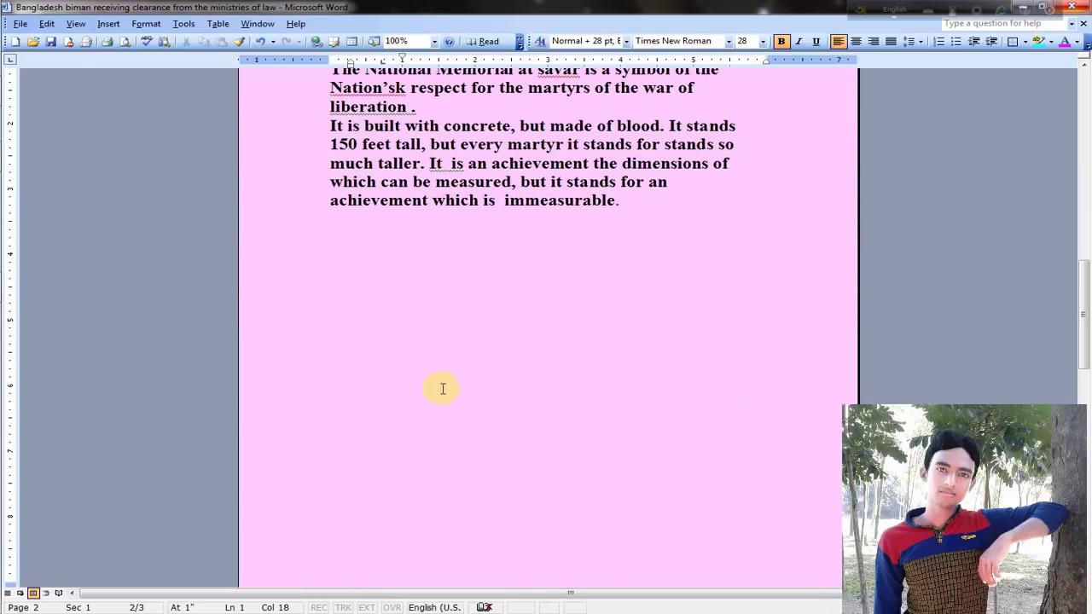
{"action": "scroll", "coordinate": [316, 349], "scroll_direction": "up", "scroll_amount": 7}
{"action": "scroll", "coordinate": [383, 251], "scroll_direction": "up", "scroll_amount": 4}
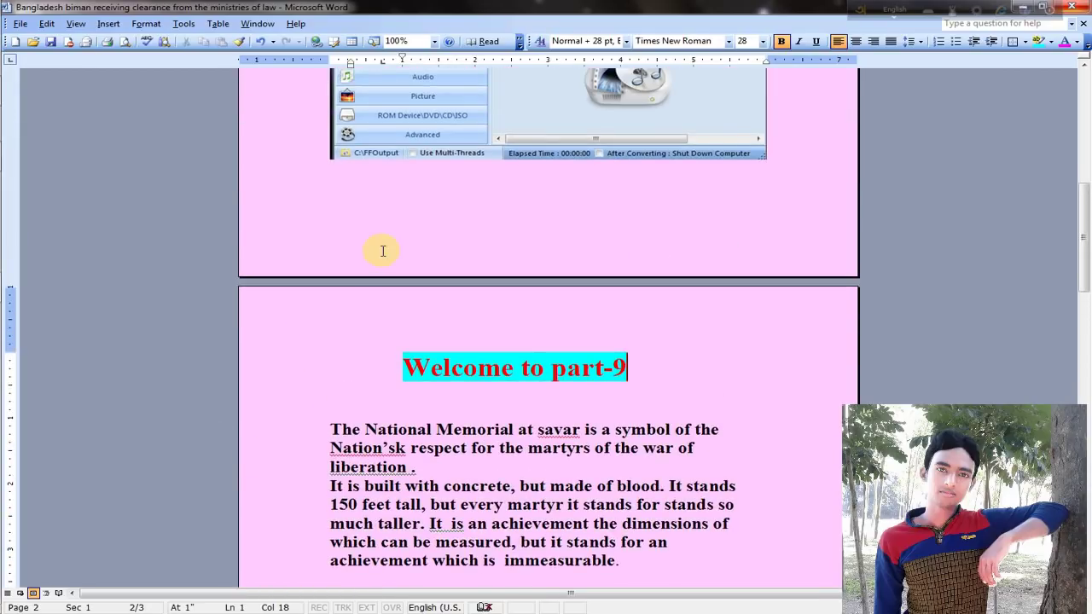
{"action": "scroll", "coordinate": [580, 410], "scroll_direction": "down", "scroll_amount": 4}
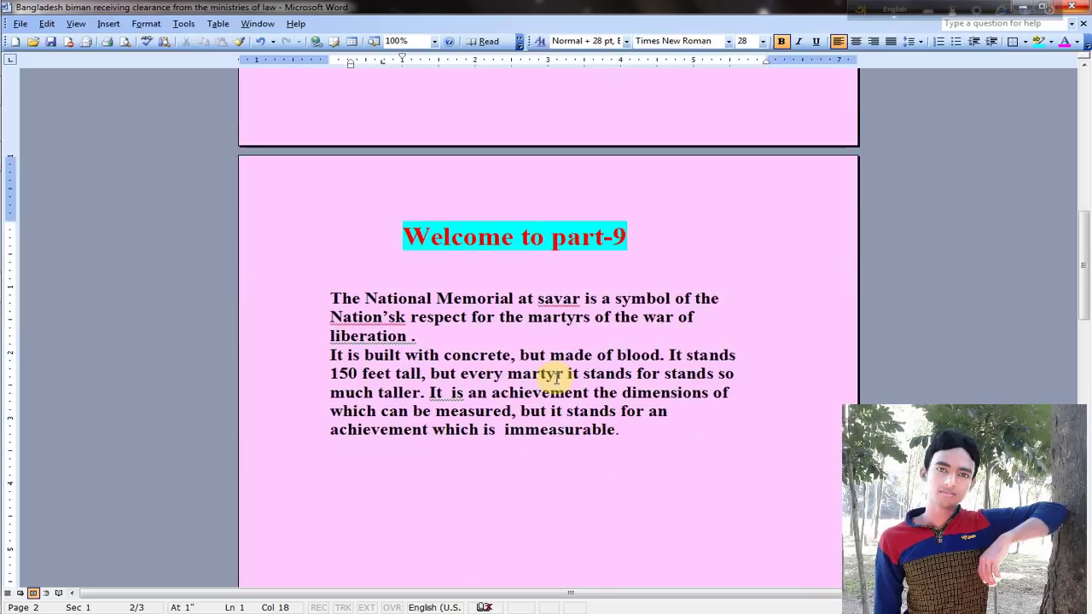
{"action": "scroll", "coordinate": [541, 312], "scroll_direction": "down", "scroll_amount": 1}
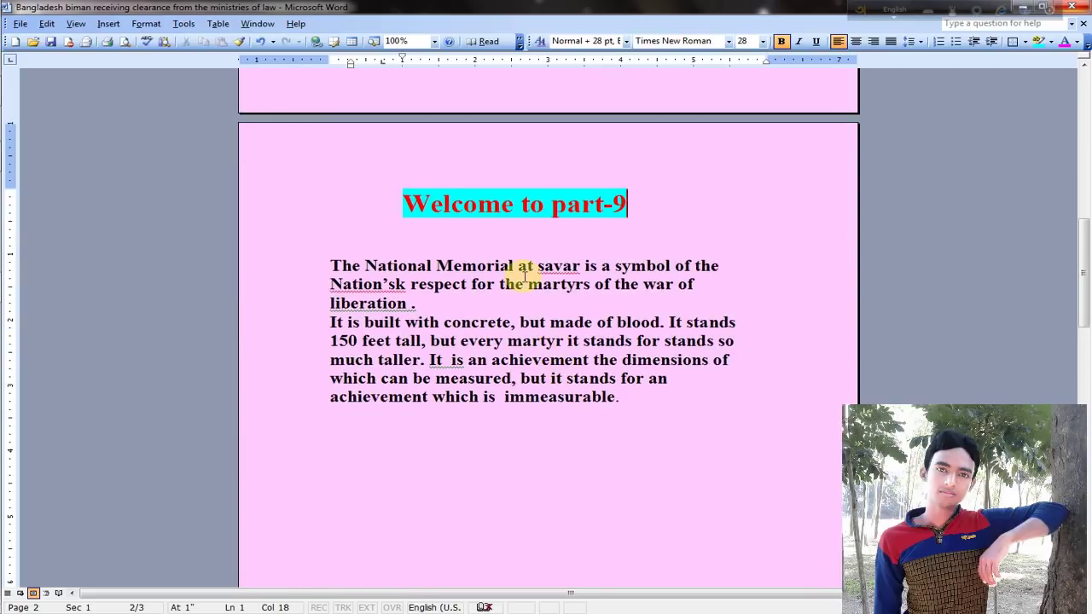
In Fill Effects, set up a one-colour gradient in light orange
{"action": "left_click", "coordinate": [147, 23]}
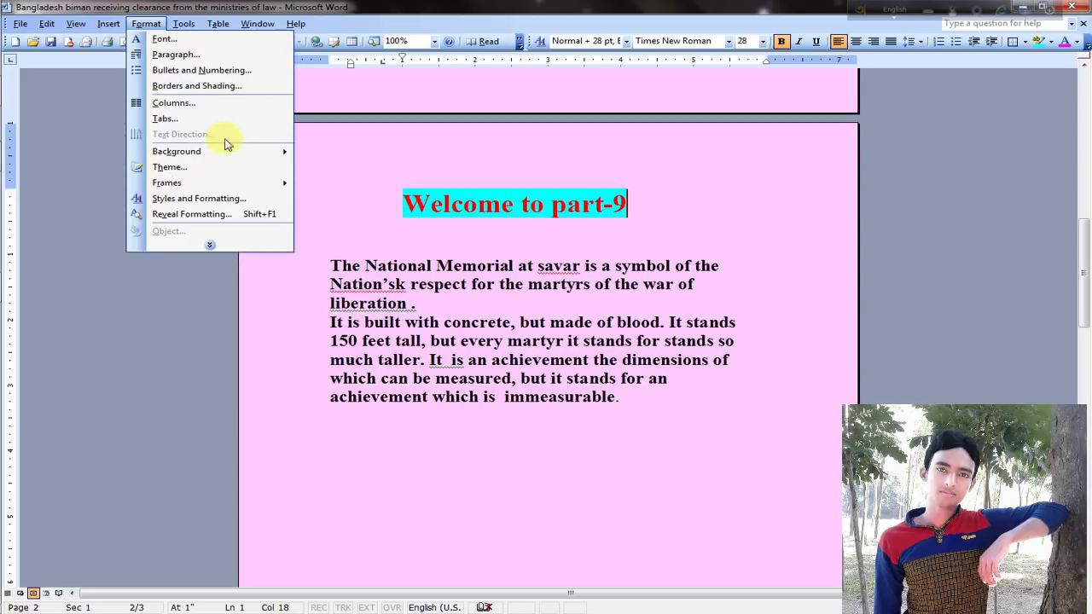
{"action": "mouse_move", "coordinate": [197, 152]}
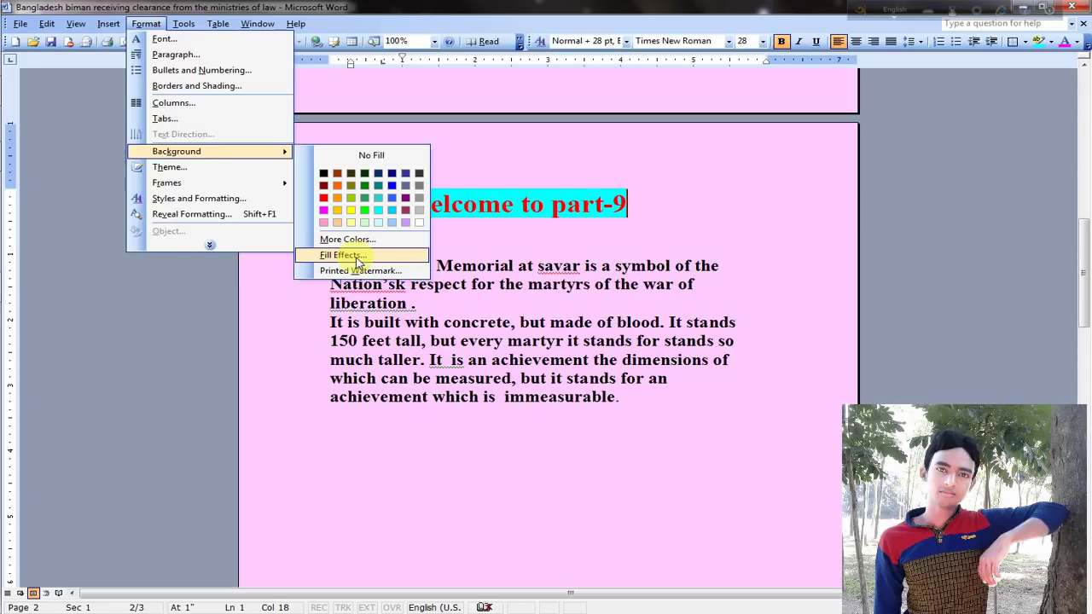
{"action": "left_click", "coordinate": [358, 256]}
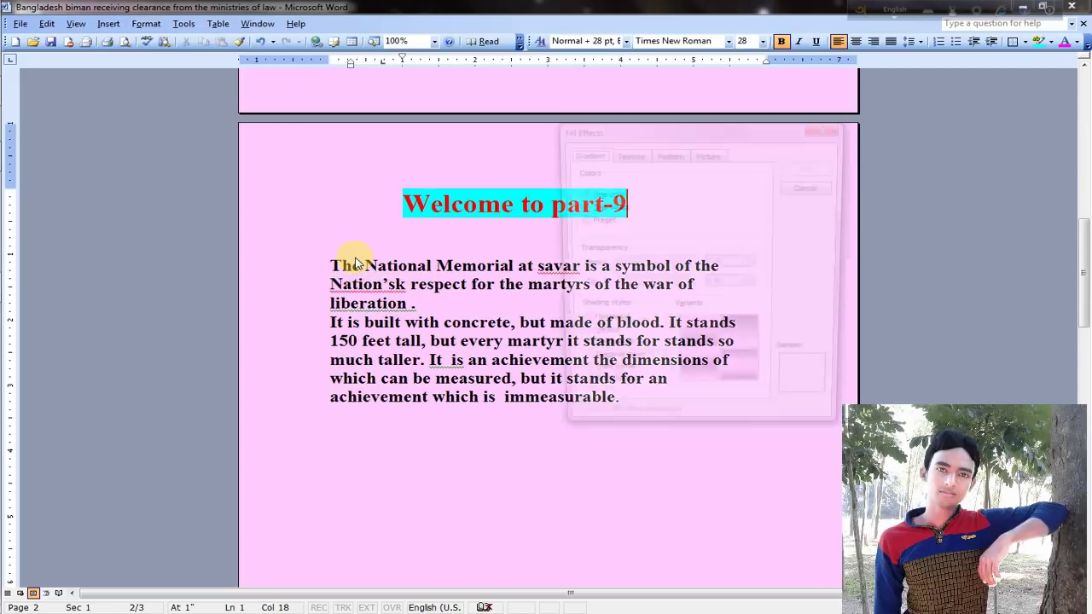
{"action": "left_click_drag", "start_coordinate": [642, 135], "coordinate": [806, 113]}
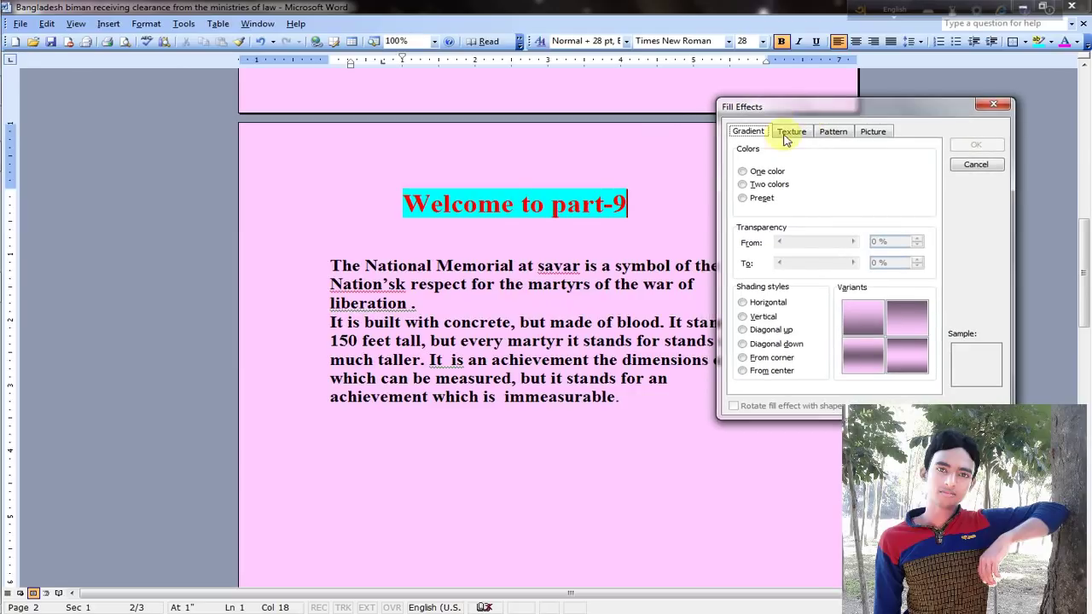
{"action": "left_click", "coordinate": [756, 173]}
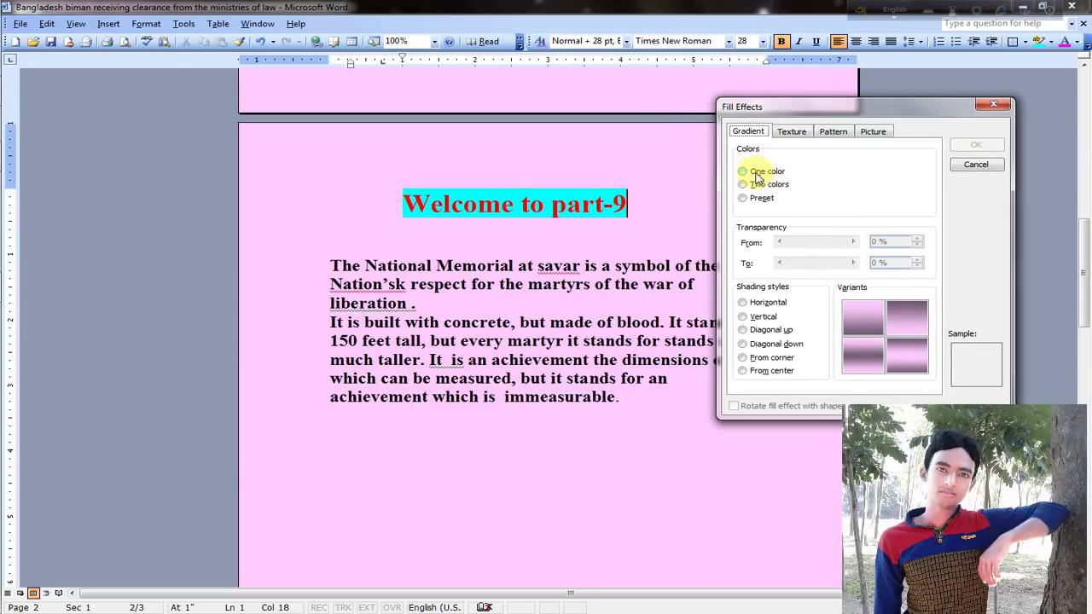
{"action": "left_click", "coordinate": [921, 174]}
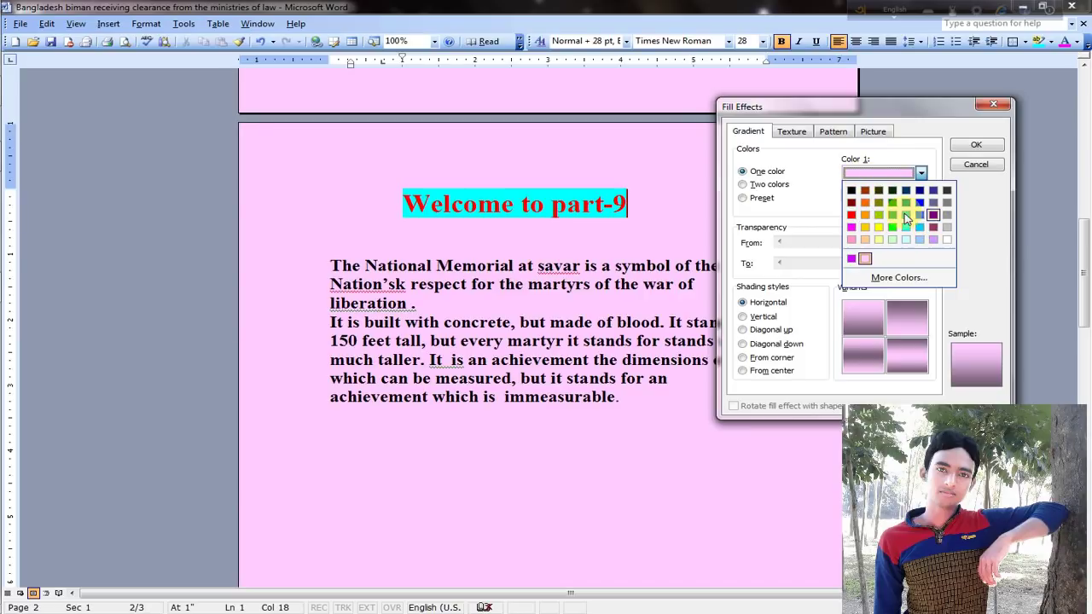
{"action": "left_click", "coordinate": [865, 217]}
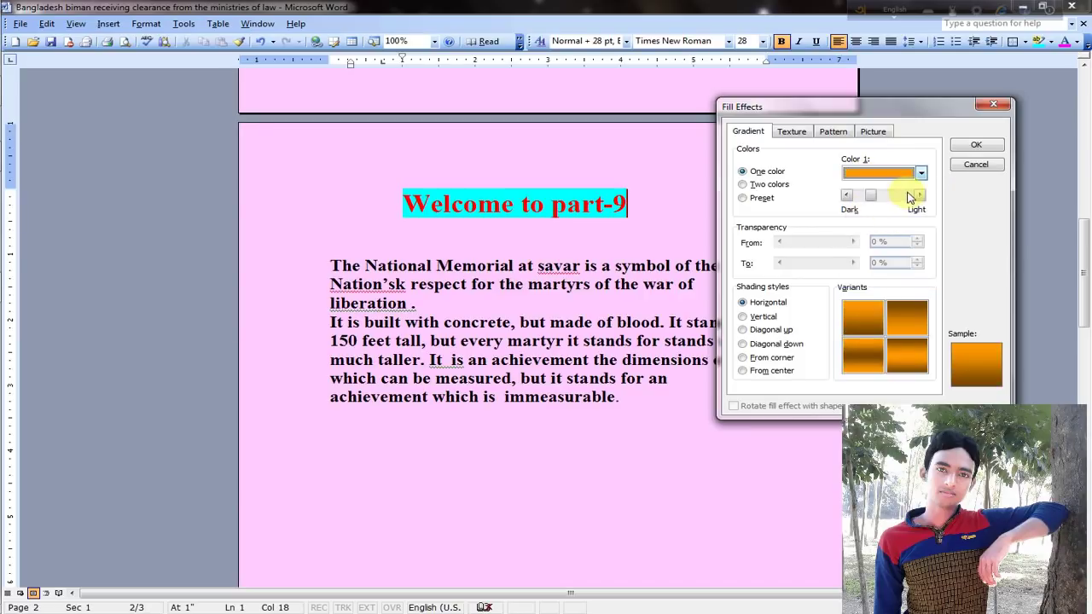
Switch the gradient to Two colors with pink as Color 2
{"action": "left_click", "coordinate": [744, 185]}
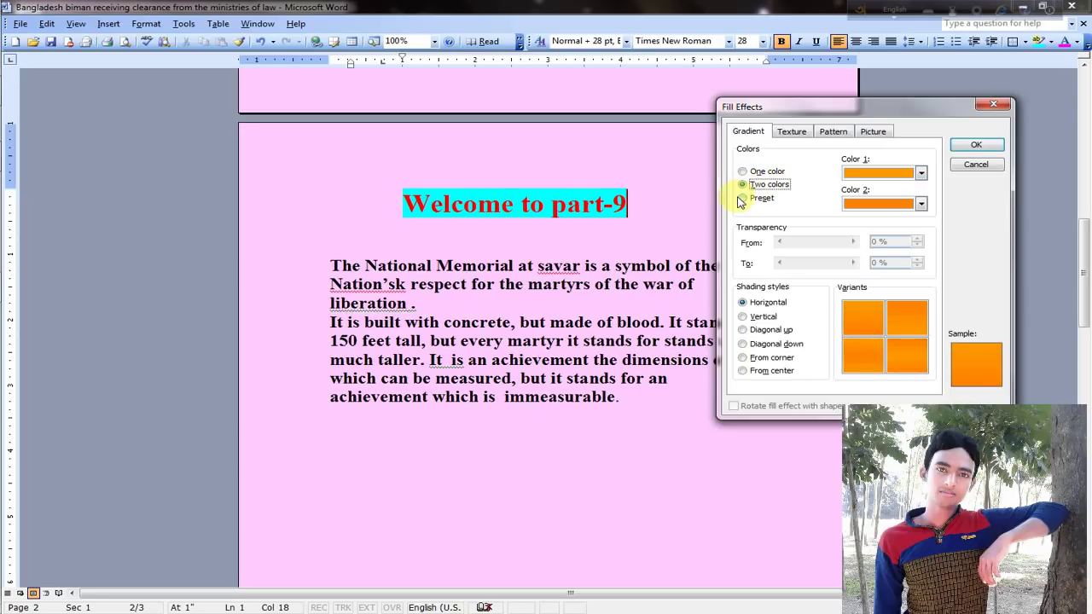
{"action": "left_click", "coordinate": [922, 206]}
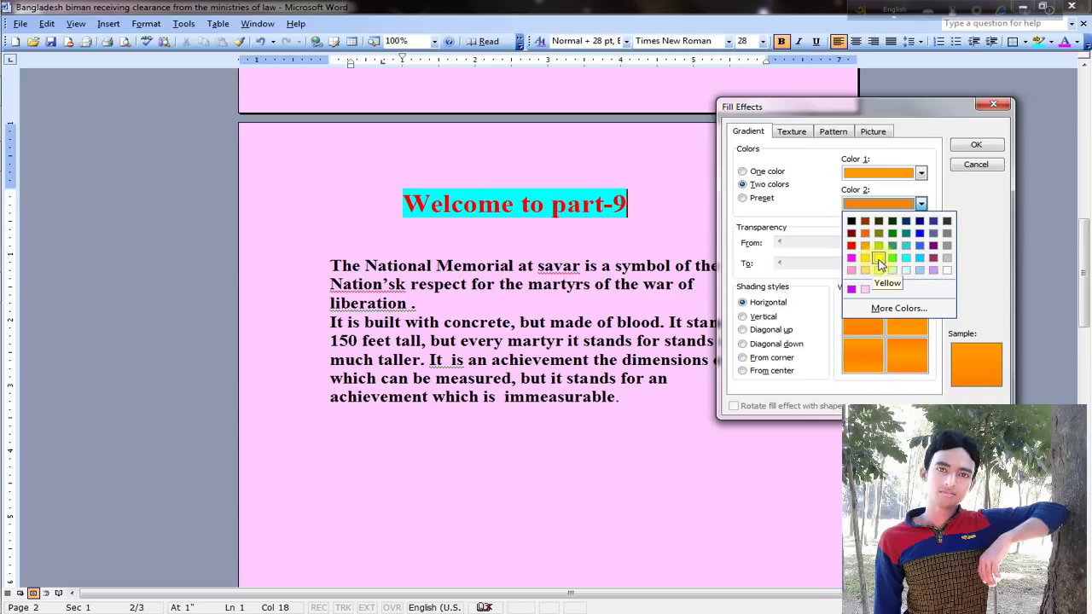
{"action": "left_click", "coordinate": [851, 258]}
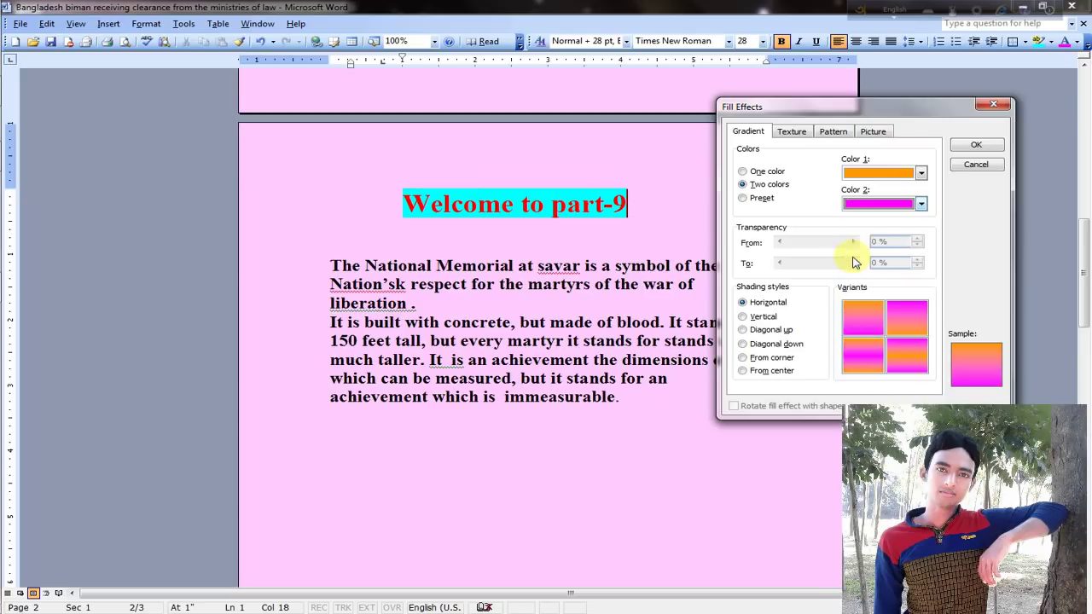
{"action": "left_click_drag", "start_coordinate": [864, 116], "coordinate": [812, 101]}
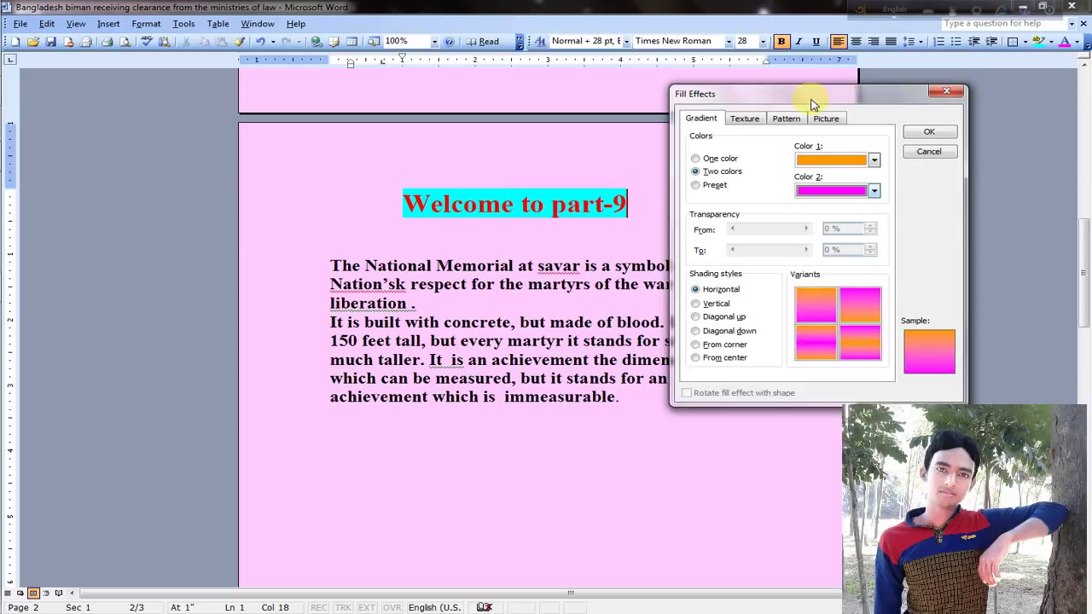
{"action": "left_click", "coordinate": [927, 131]}
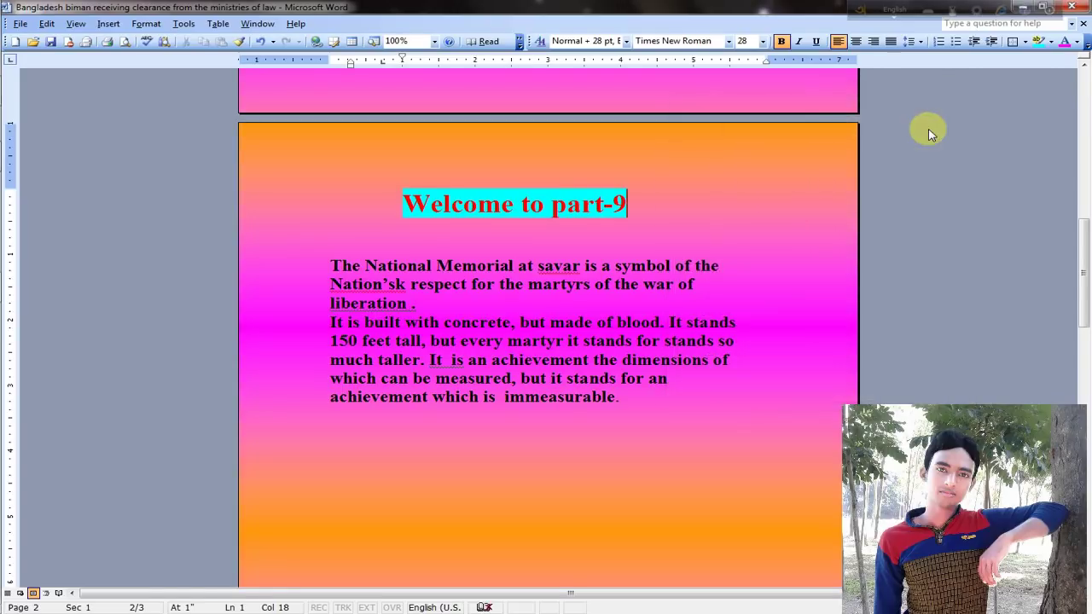
{"action": "scroll", "coordinate": [632, 305], "scroll_direction": "down", "scroll_amount": 4}
{"action": "scroll", "coordinate": [605, 305], "scroll_direction": "down", "scroll_amount": 2}
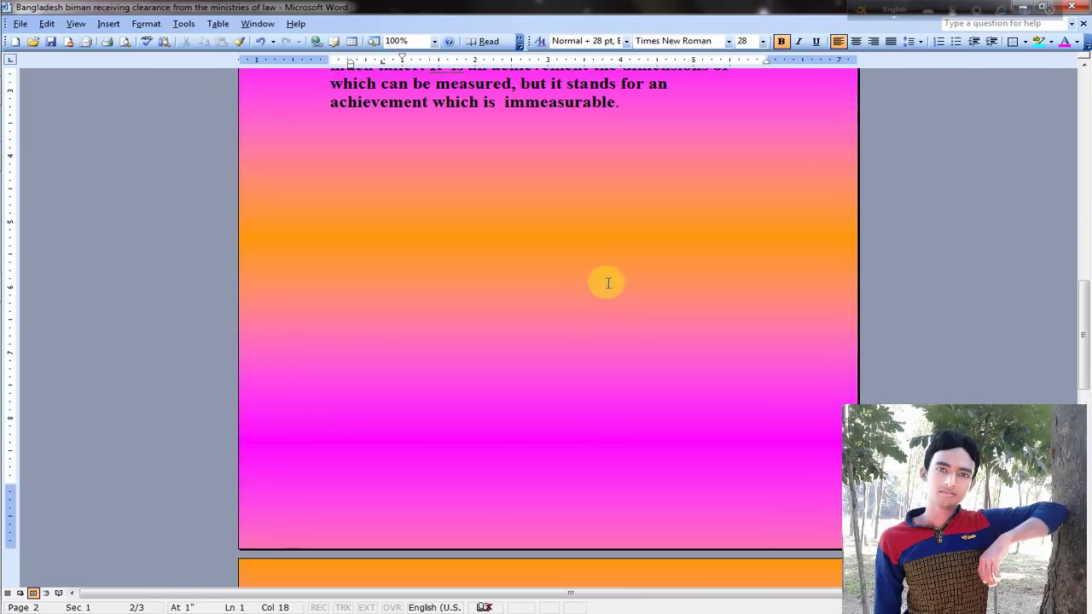
{"action": "scroll", "coordinate": [598, 286], "scroll_direction": "up", "scroll_amount": 4}
{"action": "scroll", "coordinate": [594, 288], "scroll_direction": "up", "scroll_amount": 3}
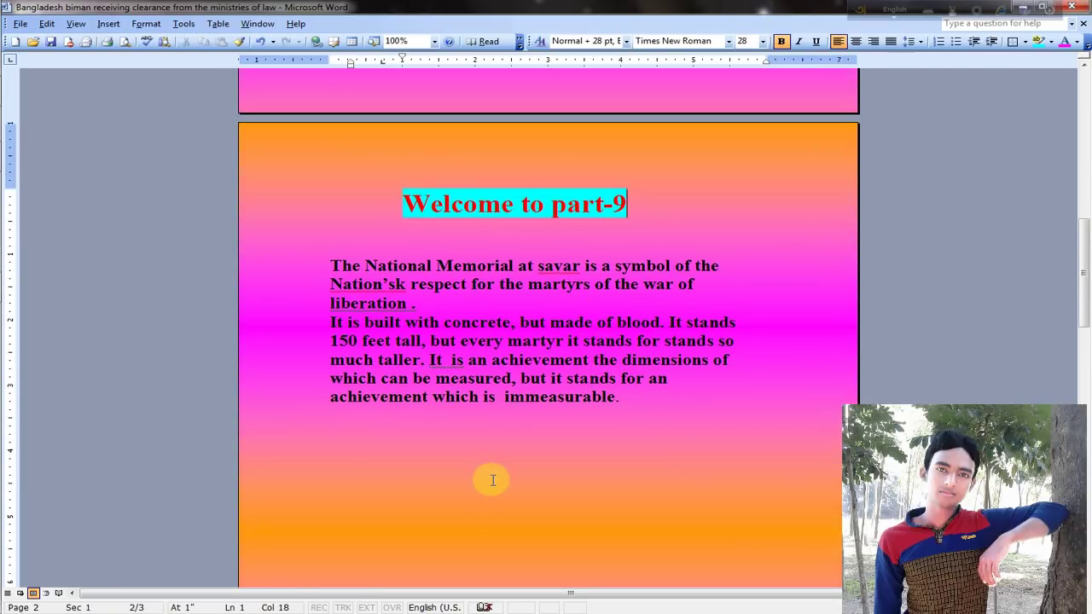
{"action": "scroll", "coordinate": [492, 481], "scroll_direction": "down", "scroll_amount": 2}
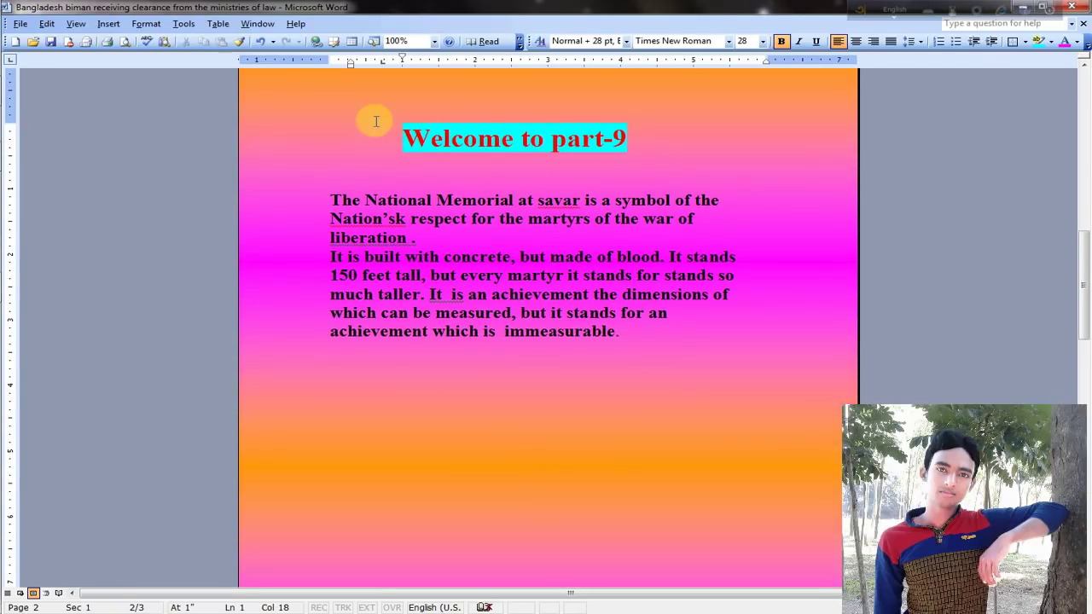
{"action": "scroll", "coordinate": [773, 141], "scroll_direction": "up", "scroll_amount": 1}
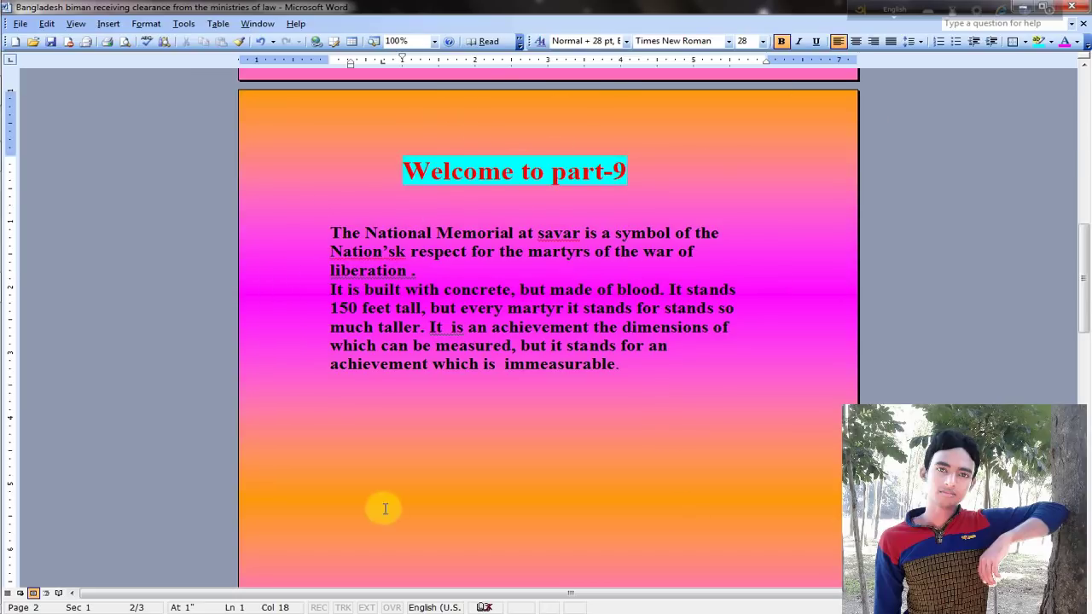
{"action": "scroll", "coordinate": [439, 464], "scroll_direction": "down", "scroll_amount": 2}
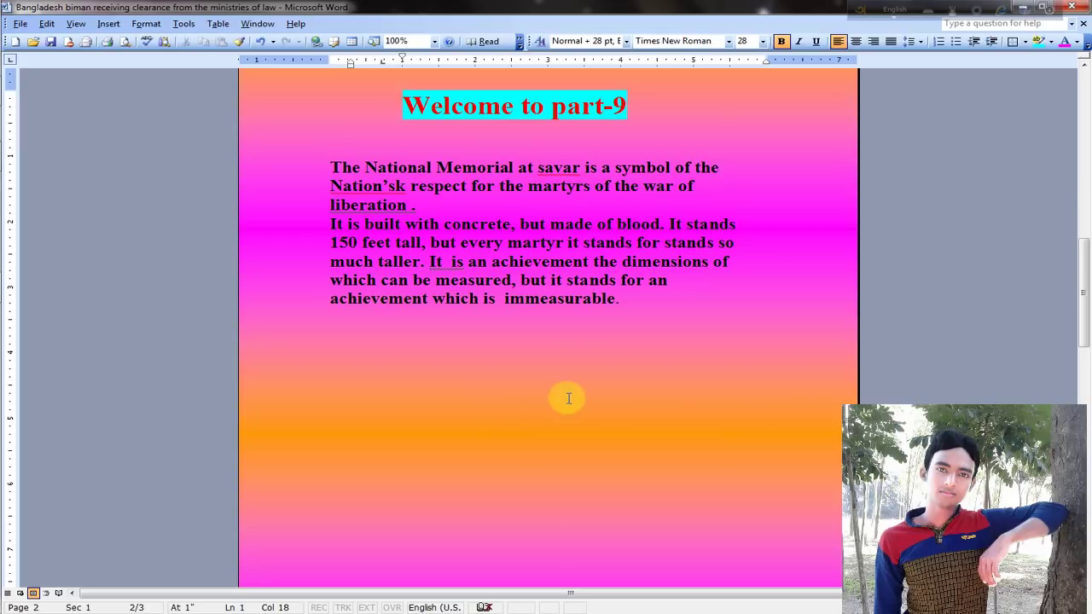
{"action": "scroll", "coordinate": [568, 399], "scroll_direction": "down", "scroll_amount": 3}
{"action": "scroll", "coordinate": [675, 469], "scroll_direction": "down", "scroll_amount": 2}
{"action": "scroll", "coordinate": [651, 443], "scroll_direction": "up", "scroll_amount": 4}
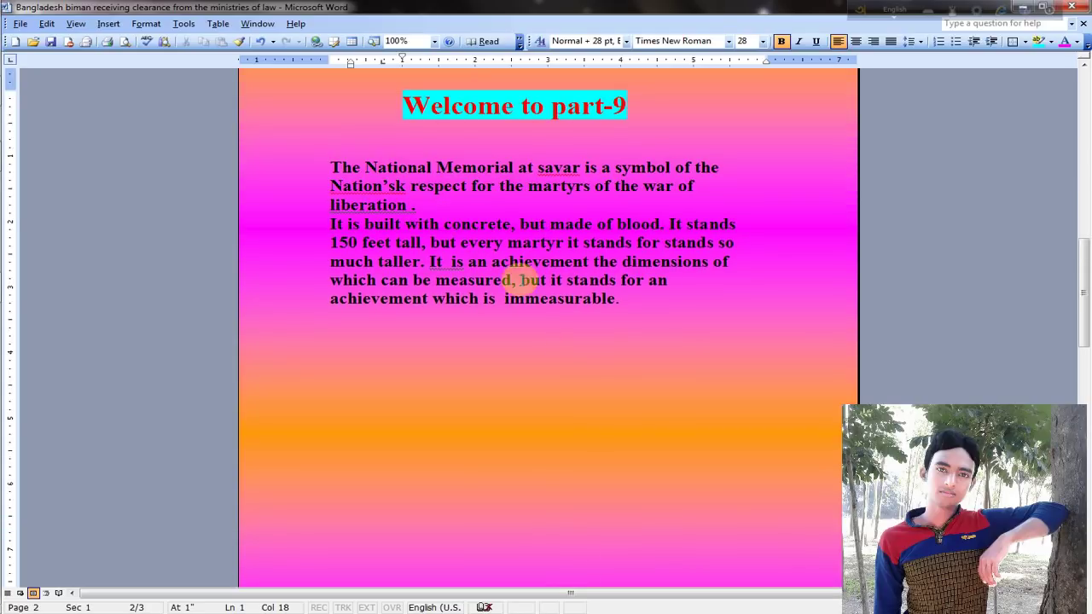
{"action": "scroll", "coordinate": [521, 281], "scroll_direction": "up", "scroll_amount": 5}
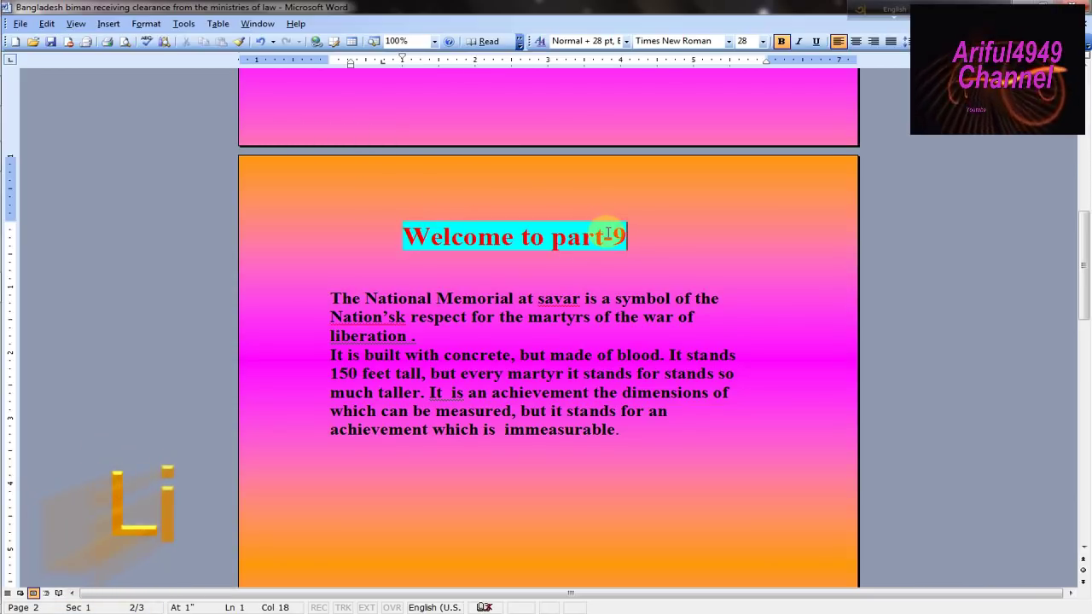
Open Fill Effects and choose the Early Sunset preset gradient
{"action": "left_click", "coordinate": [147, 26]}
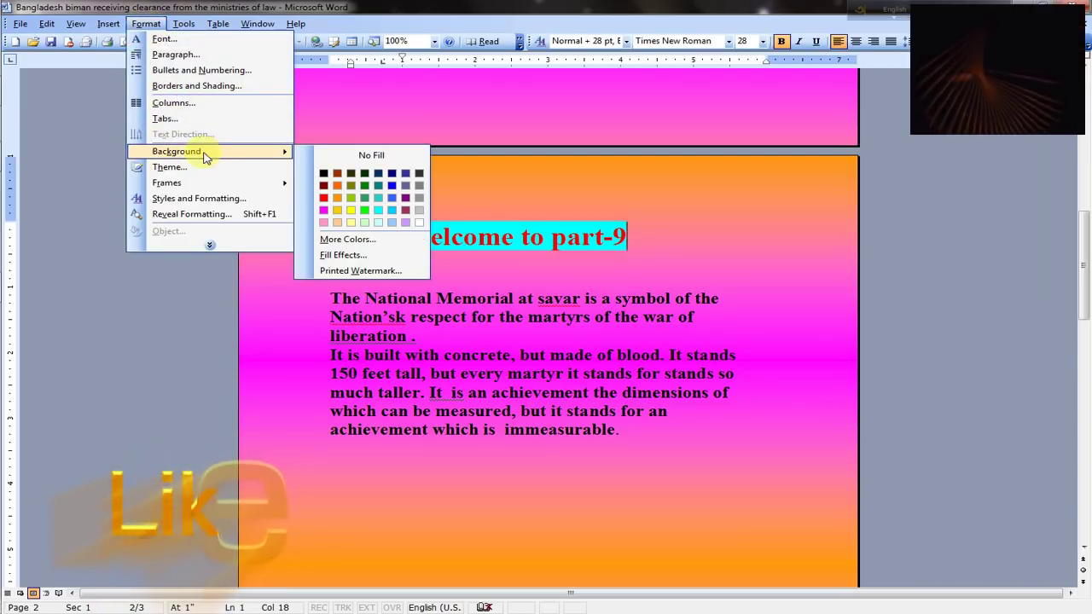
{"action": "left_click", "coordinate": [340, 256]}
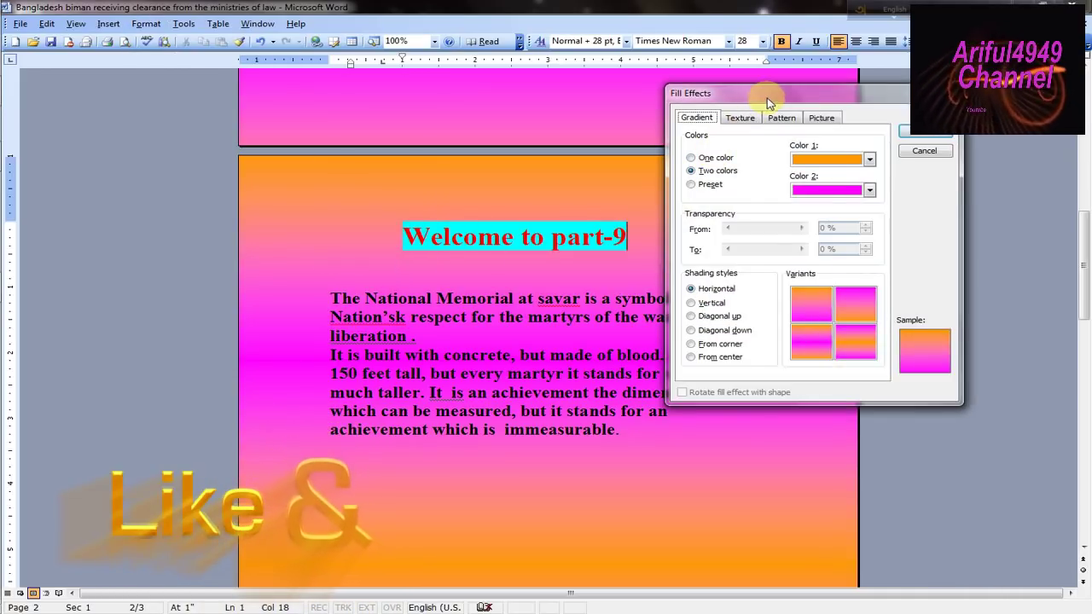
{"action": "left_click_drag", "start_coordinate": [767, 97], "coordinate": [779, 97]}
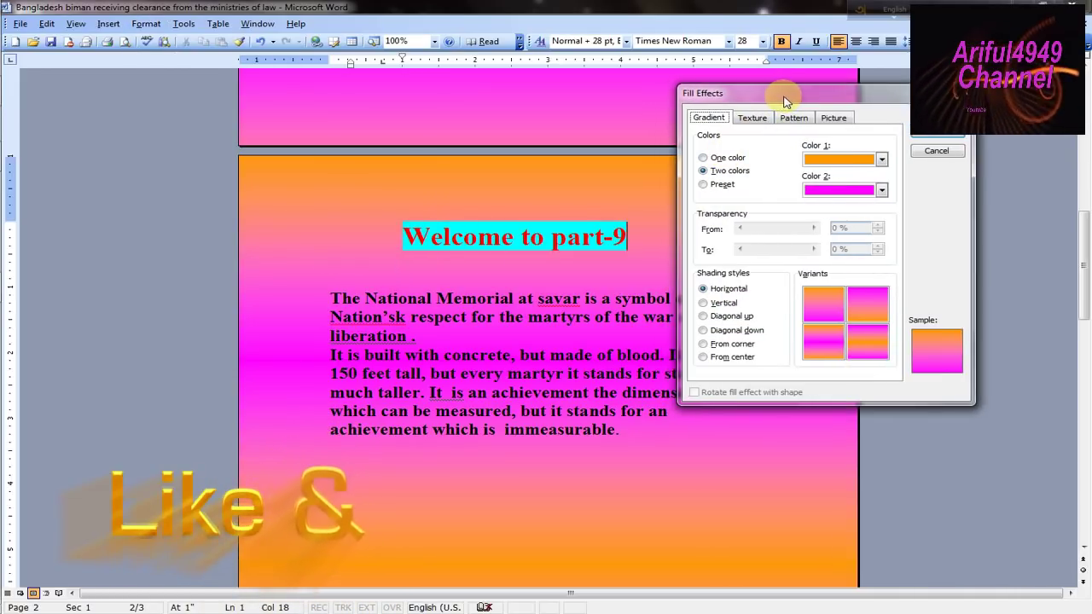
{"action": "left_click", "coordinate": [704, 185]}
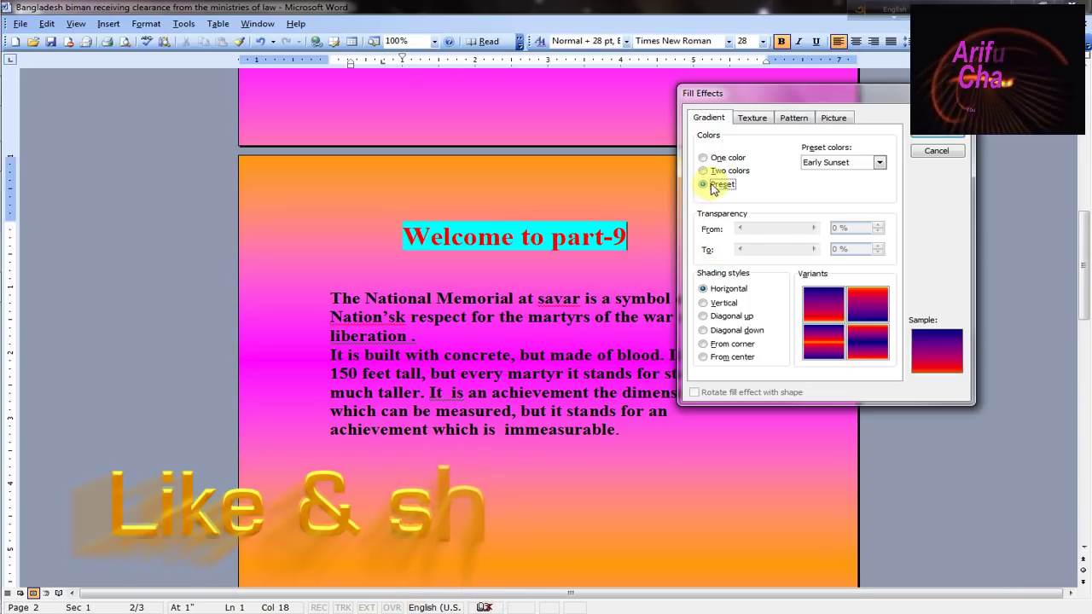
Try vertical, diagonal and centre shading styles, settling on From corner
{"action": "left_click", "coordinate": [704, 304]}
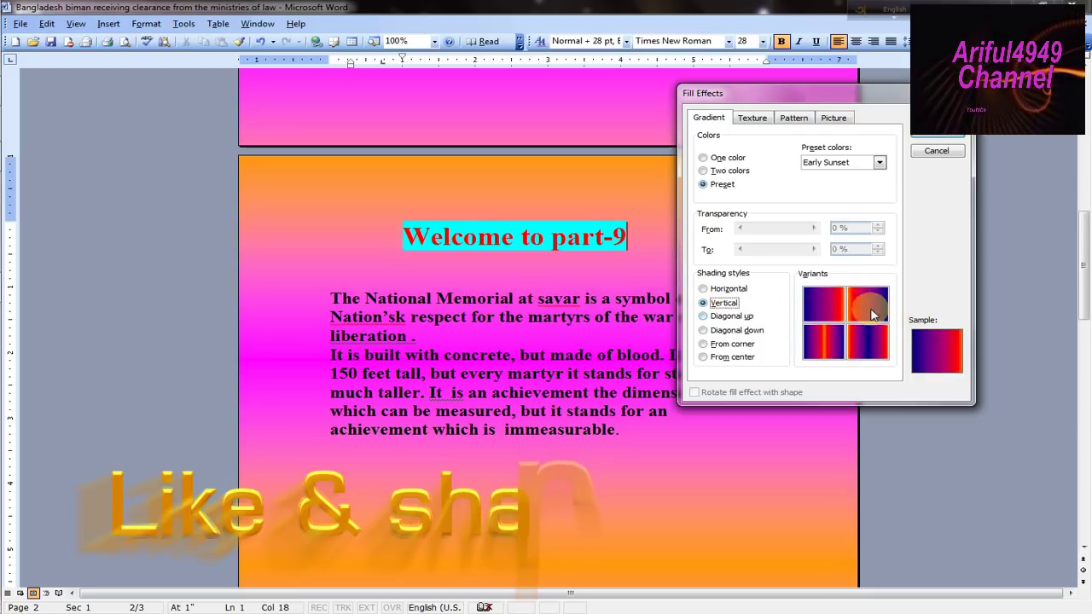
{"action": "left_click", "coordinate": [704, 316]}
{"action": "left_click", "coordinate": [704, 330]}
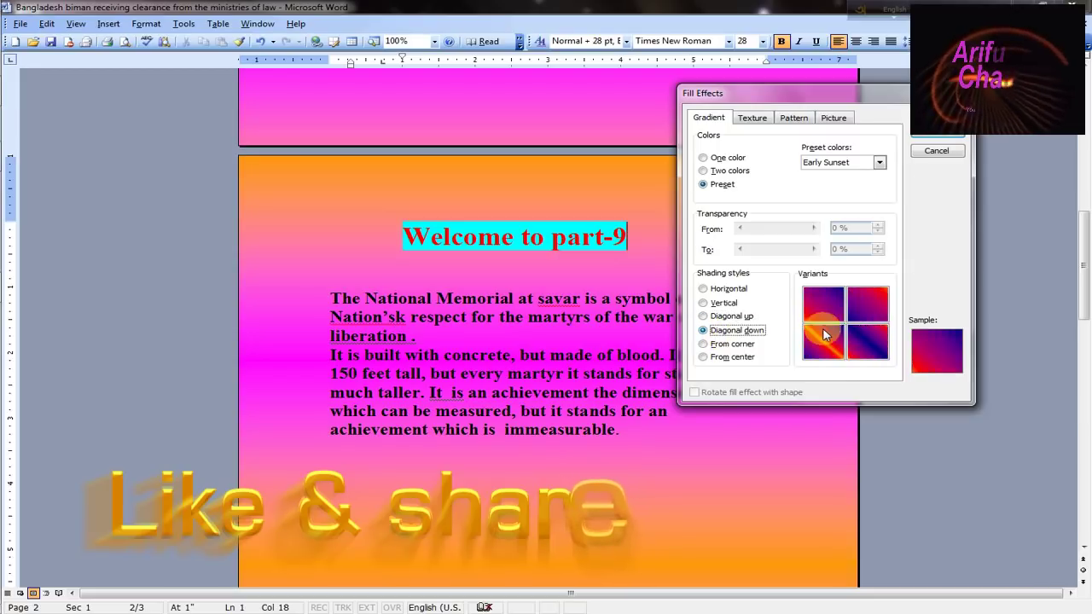
{"action": "left_click", "coordinate": [703, 344]}
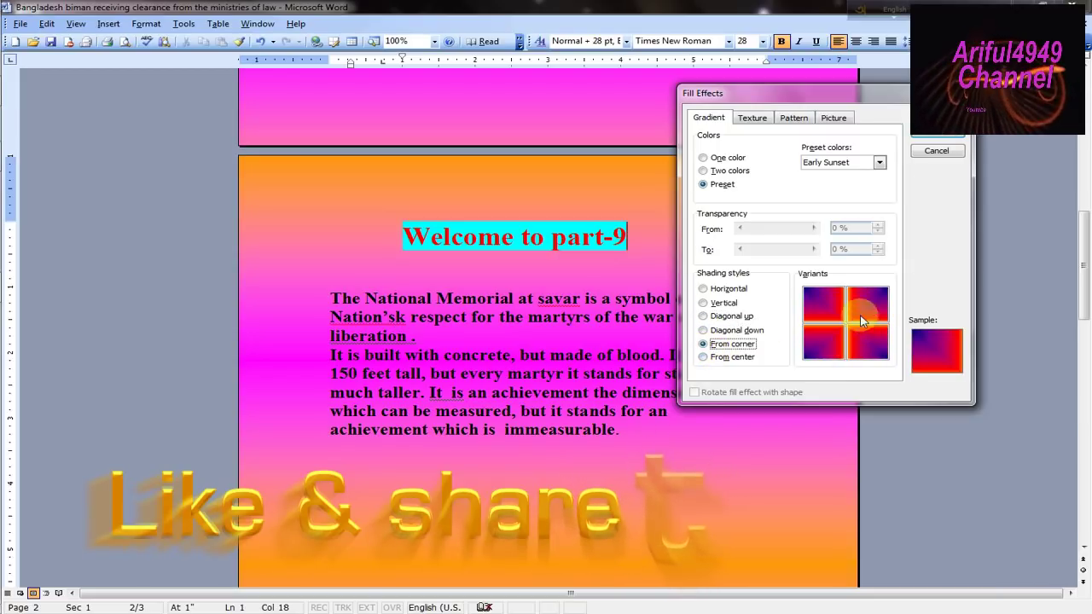
{"action": "left_click", "coordinate": [704, 358]}
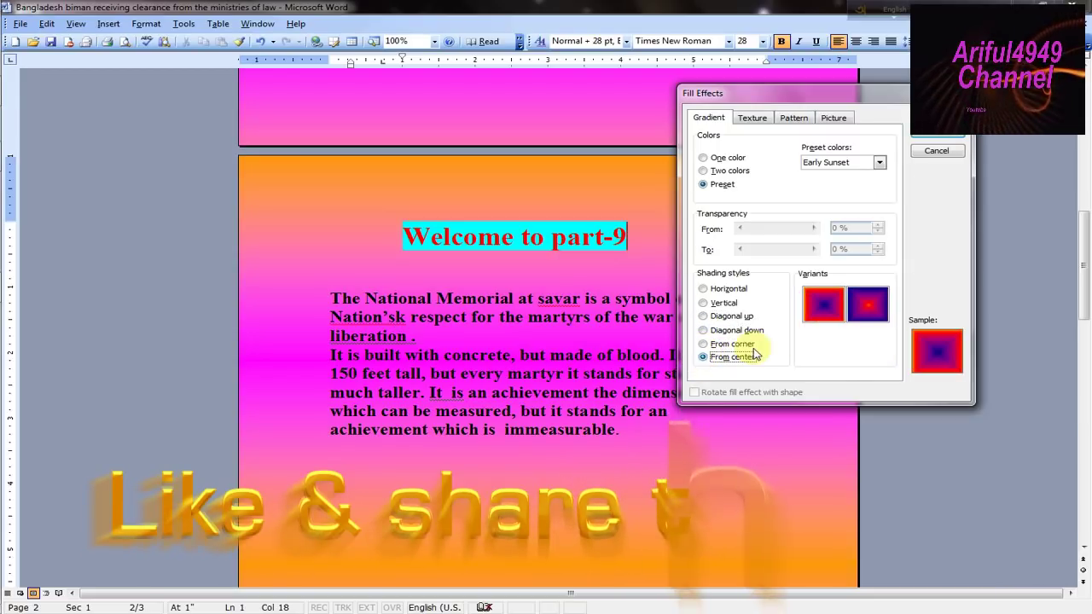
{"action": "left_click", "coordinate": [705, 345]}
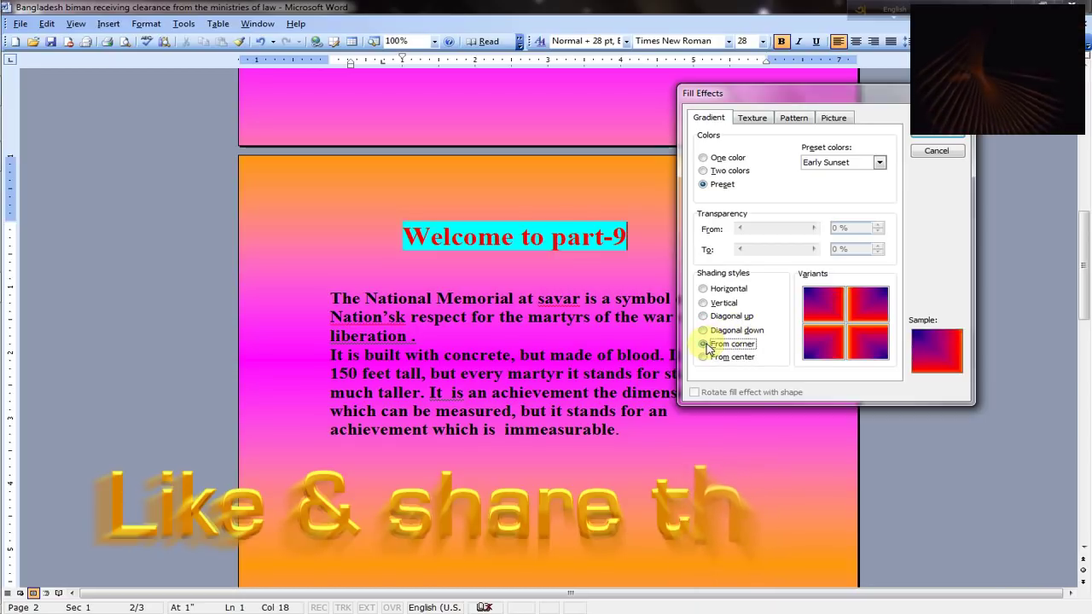
Apply the Early Sunset From-corner gradient, review the page, and reopen the Background menu
{"action": "left_click", "coordinate": [937, 128]}
{"action": "scroll", "coordinate": [660, 229], "scroll_direction": "down", "scroll_amount": 4}
{"action": "scroll", "coordinate": [661, 228], "scroll_direction": "down", "scroll_amount": 1}
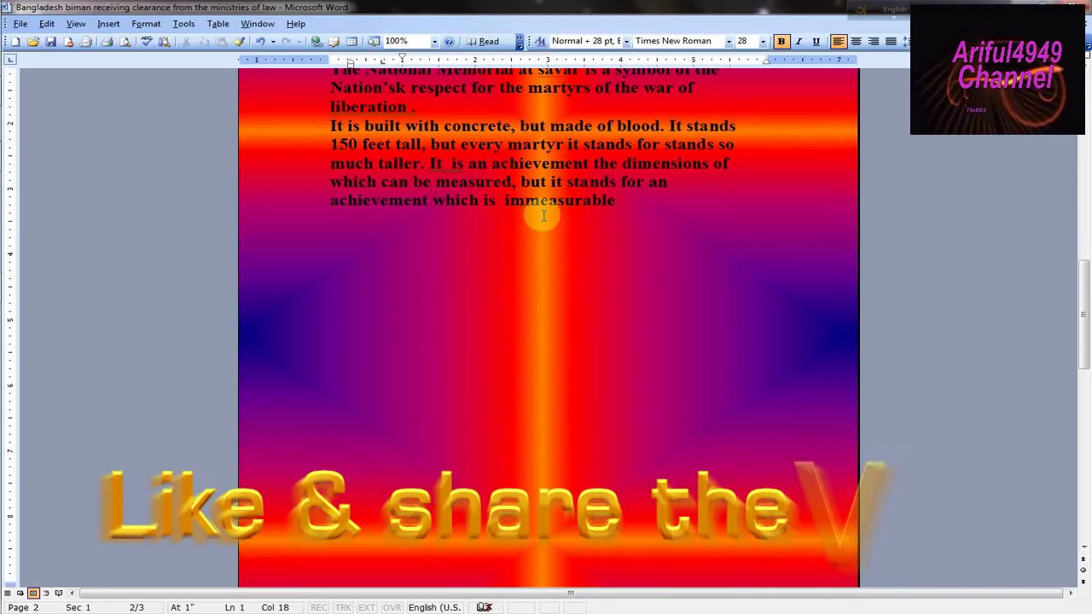
{"action": "scroll", "coordinate": [597, 187], "scroll_direction": "up", "scroll_amount": 8}
{"action": "scroll", "coordinate": [530, 137], "scroll_direction": "down", "scroll_amount": 3}
{"action": "scroll", "coordinate": [469, 96], "scroll_direction": "down", "scroll_amount": 4}
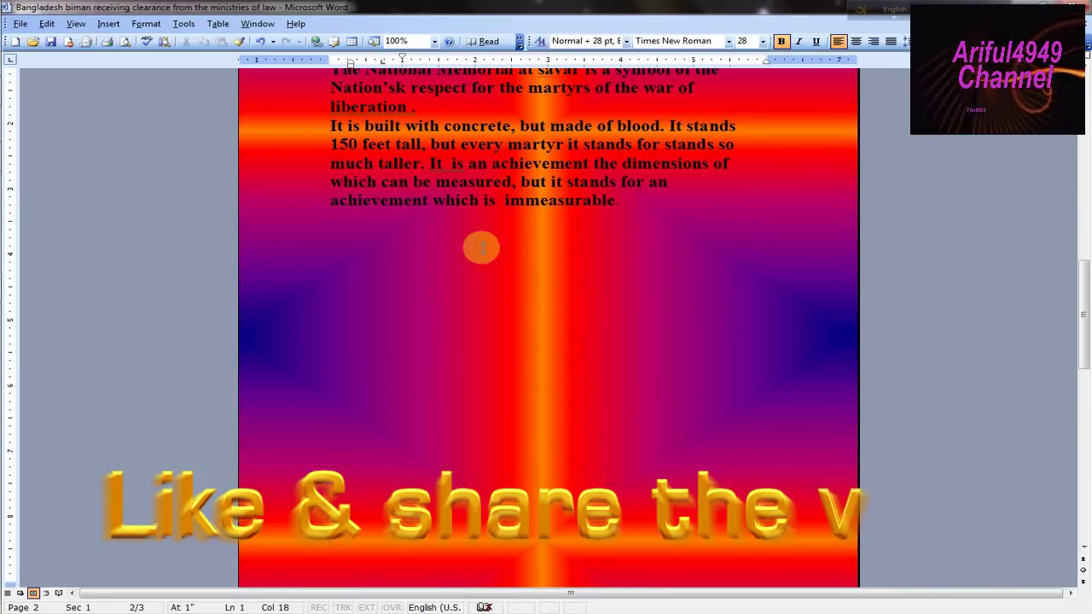
{"action": "scroll", "coordinate": [495, 256], "scroll_direction": "up", "scroll_amount": 3}
{"action": "scroll", "coordinate": [478, 232], "scroll_direction": "up", "scroll_amount": 2}
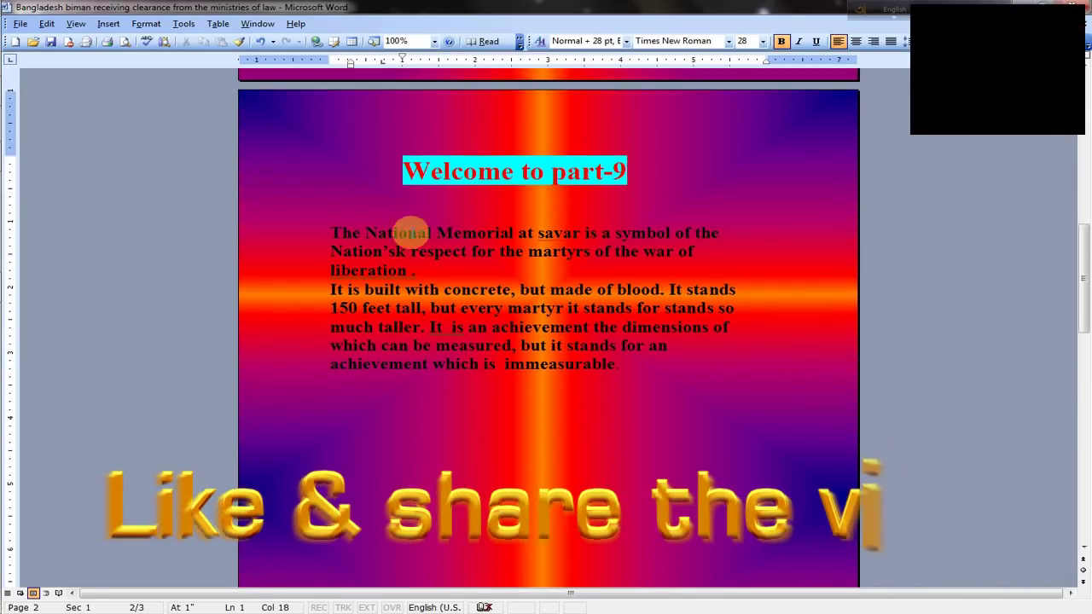
{"action": "scroll", "coordinate": [623, 341], "scroll_direction": "down", "scroll_amount": 3}
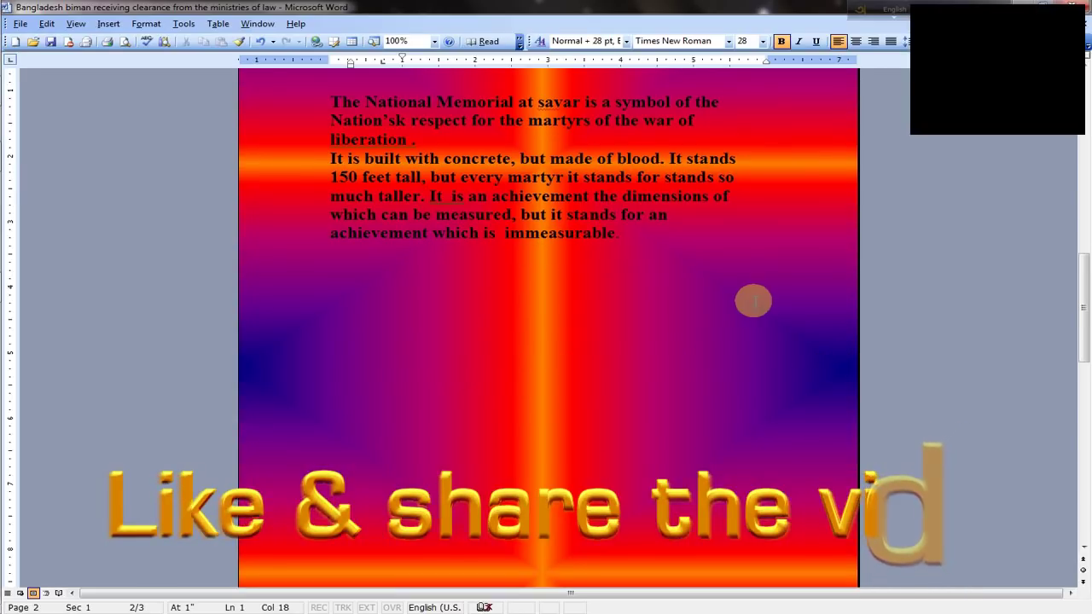
{"action": "scroll", "coordinate": [597, 269], "scroll_direction": "up", "scroll_amount": 1}
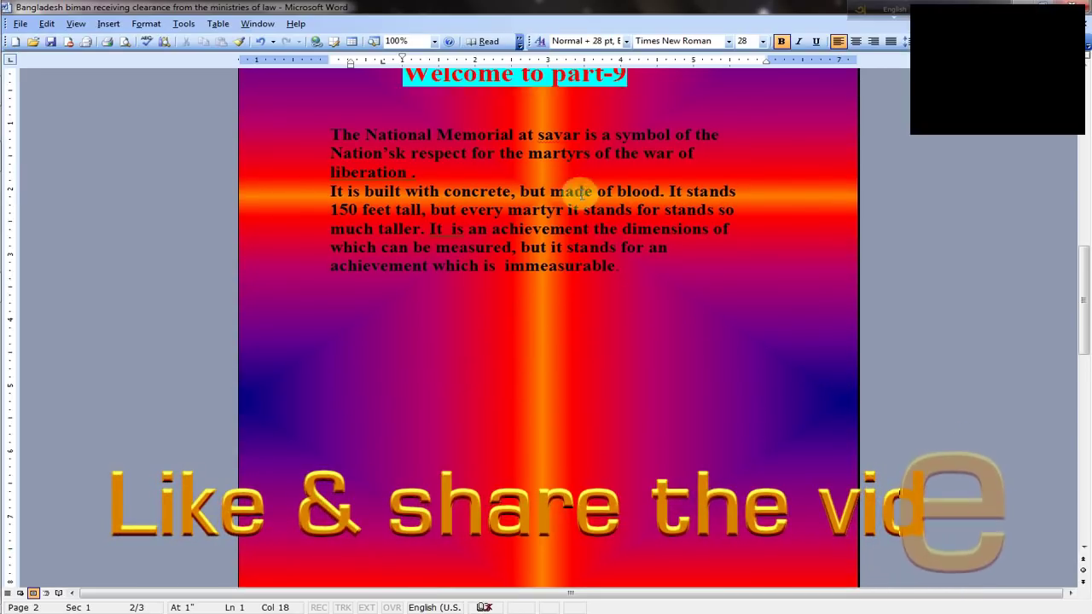
{"action": "scroll", "coordinate": [461, 247], "scroll_direction": "up", "scroll_amount": 2}
{"action": "scroll", "coordinate": [472, 270], "scroll_direction": "down", "scroll_amount": 4}
{"action": "scroll", "coordinate": [472, 269], "scroll_direction": "up", "scroll_amount": 1}
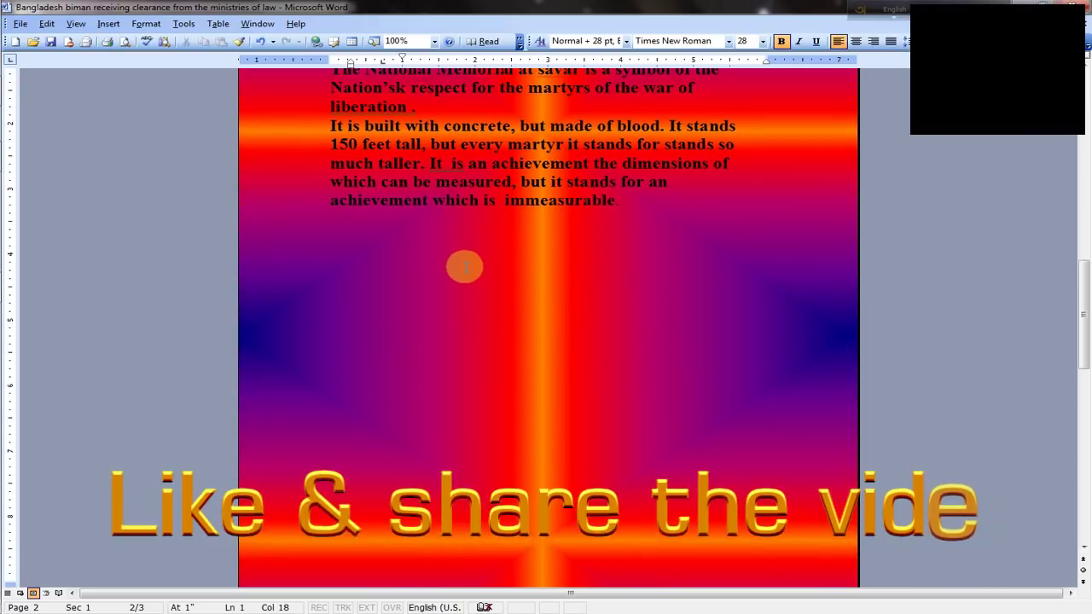
{"action": "scroll", "coordinate": [598, 256], "scroll_direction": "up", "scroll_amount": 3}
{"action": "scroll", "coordinate": [631, 256], "scroll_direction": "up", "scroll_amount": 2}
{"action": "scroll", "coordinate": [512, 291], "scroll_direction": "down", "scroll_amount": 1}
{"action": "left_click", "coordinate": [154, 25]}
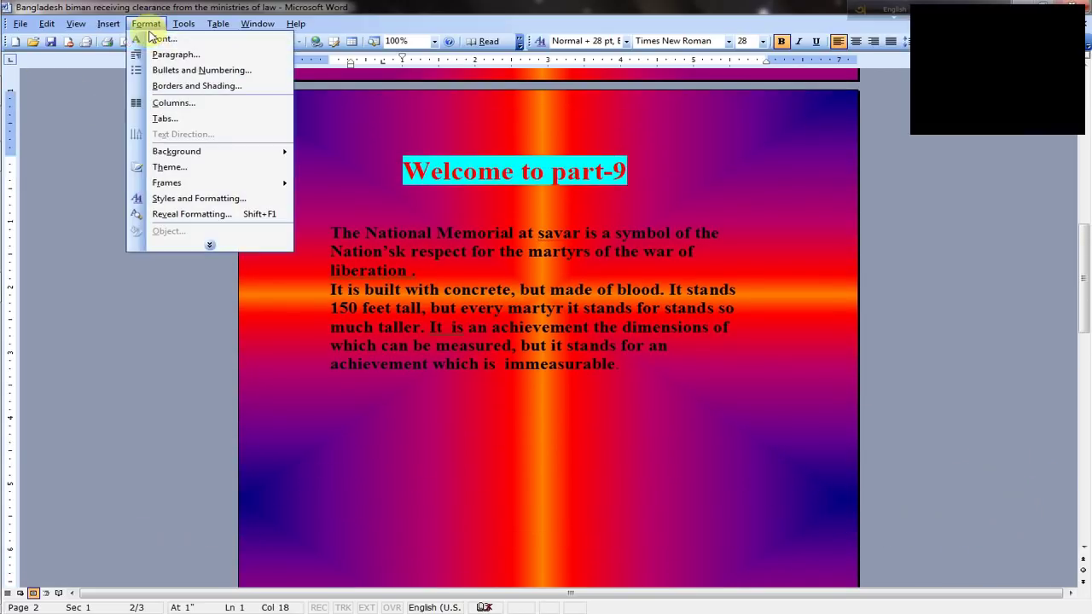
{"action": "mouse_move", "coordinate": [181, 158]}
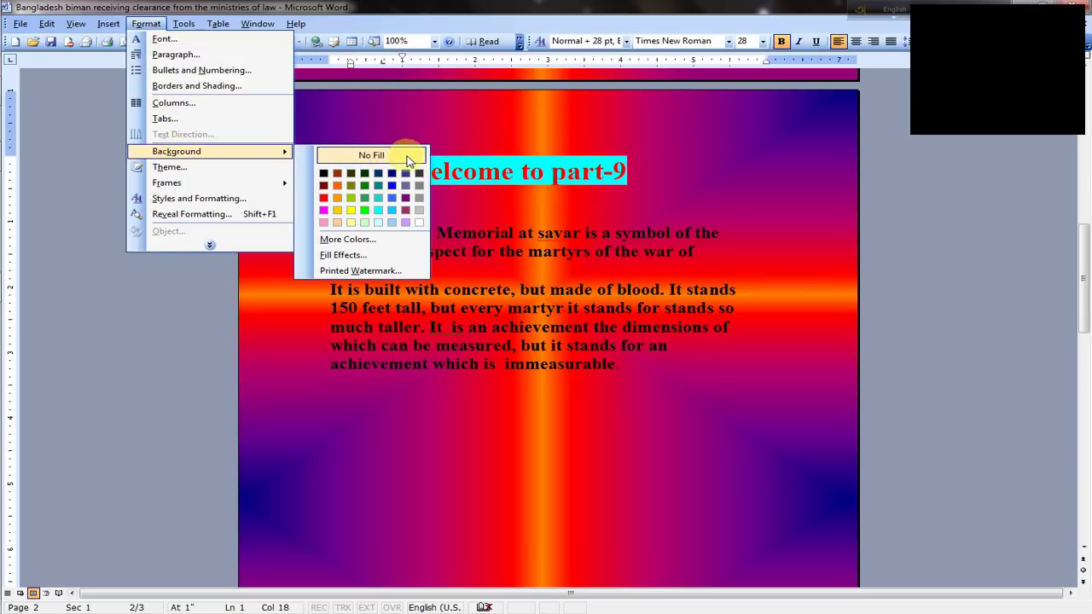
Open the Texture tab of Fill Effects and try Green marble and Granite
{"action": "left_click", "coordinate": [343, 255]}
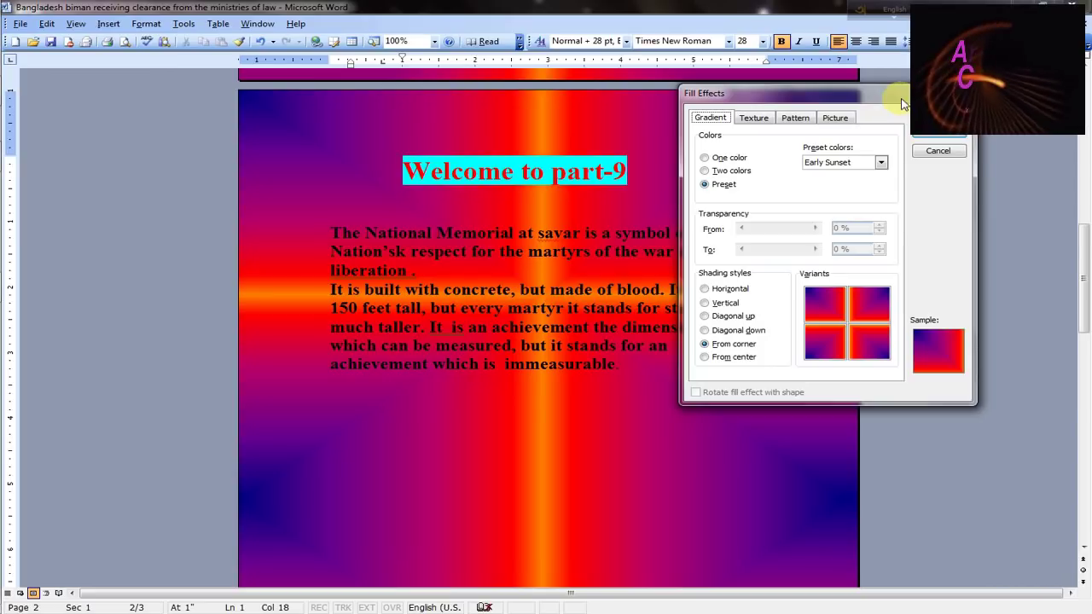
{"action": "left_click_drag", "start_coordinate": [893, 95], "coordinate": [862, 88]}
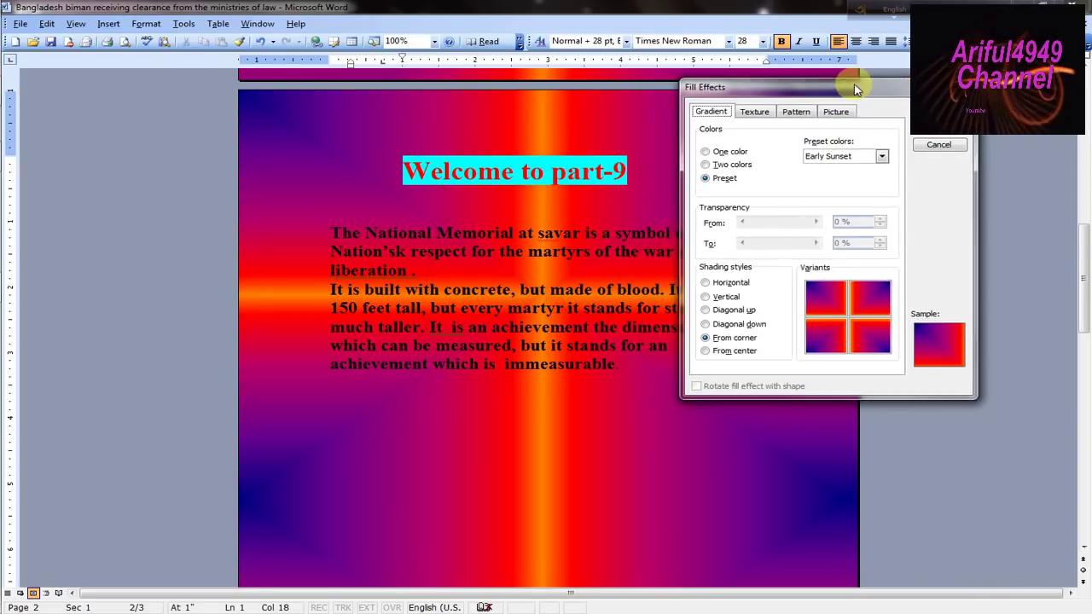
{"action": "left_click", "coordinate": [771, 111]}
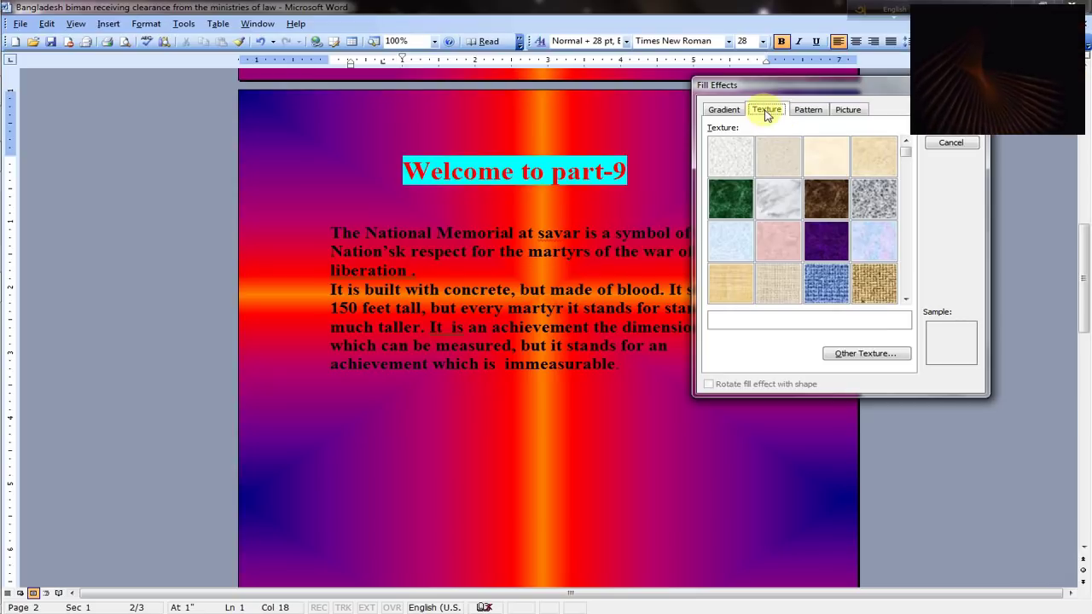
{"action": "left_click", "coordinate": [742, 195]}
{"action": "left_click", "coordinate": [873, 195]}
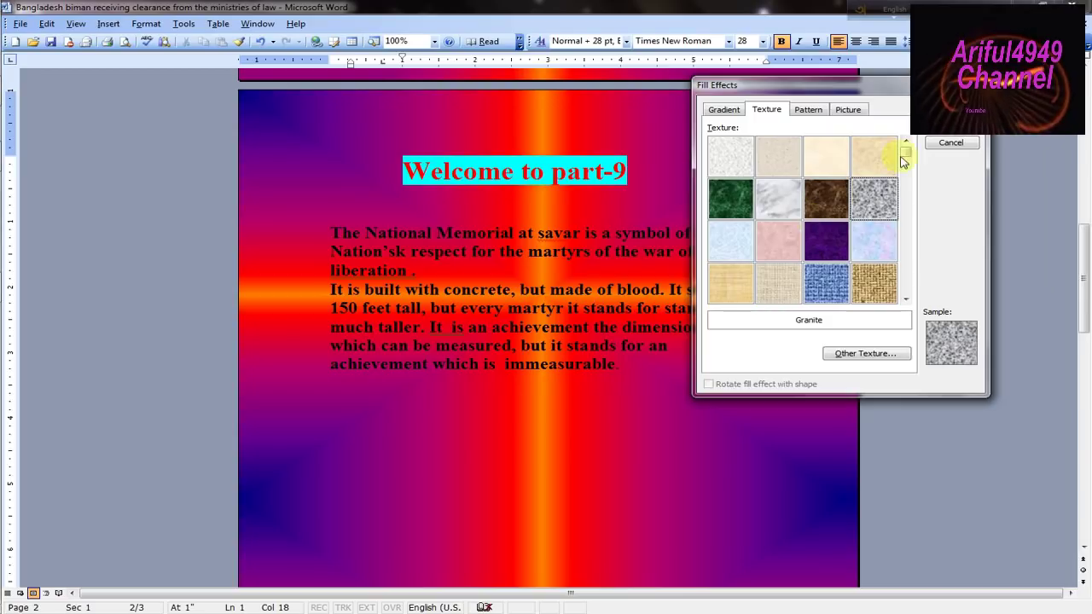
Apply the Water droplets texture as the page background and review the page
{"action": "left_click", "coordinate": [906, 299]}
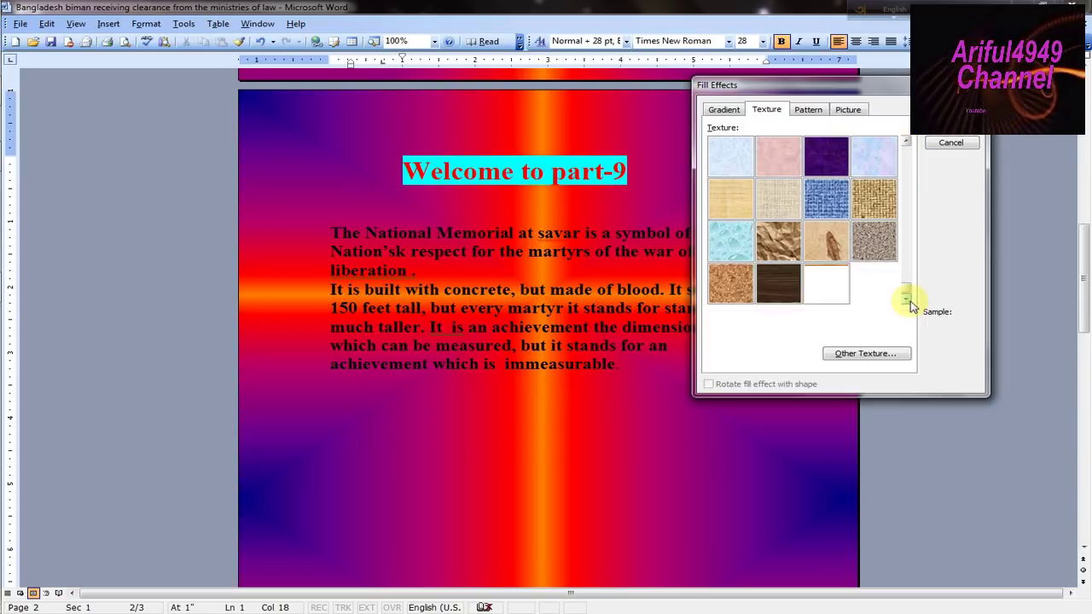
{"action": "left_click", "coordinate": [735, 242]}
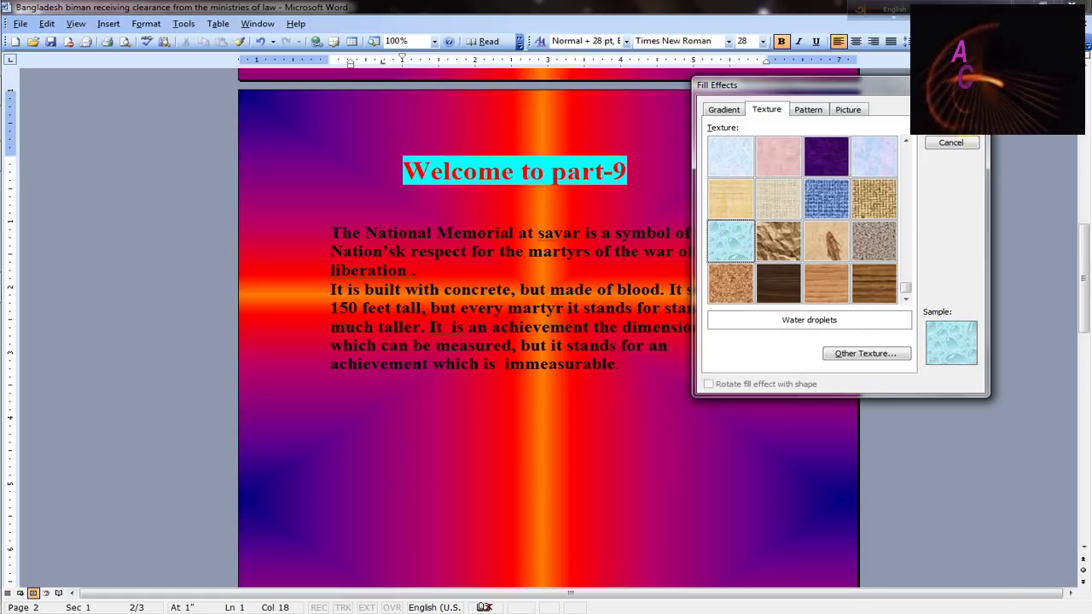
{"action": "key", "text": "Return"}
{"action": "scroll", "coordinate": [575, 281], "scroll_direction": "down", "scroll_amount": 5}
{"action": "scroll", "coordinate": [580, 304], "scroll_direction": "down", "scroll_amount": 9}
{"action": "scroll", "coordinate": [568, 298], "scroll_direction": "up", "scroll_amount": 9}
{"action": "scroll", "coordinate": [566, 301], "scroll_direction": "up", "scroll_amount": 6}
{"action": "scroll", "coordinate": [565, 302], "scroll_direction": "up", "scroll_amount": 1}
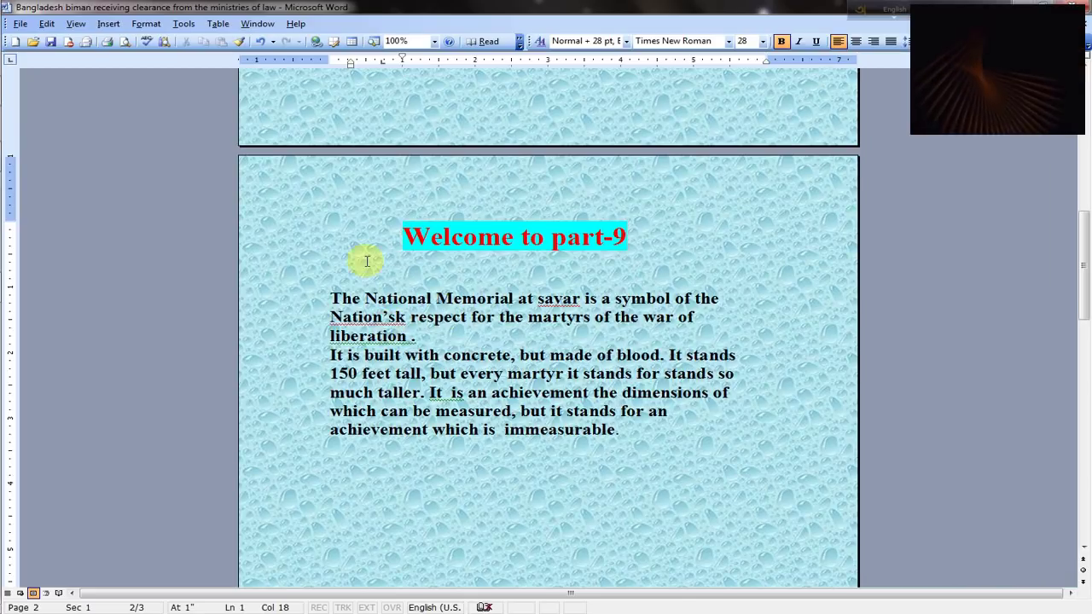
{"action": "scroll", "coordinate": [510, 310], "scroll_direction": "down", "scroll_amount": 6}
{"action": "scroll", "coordinate": [699, 271], "scroll_direction": "up", "scroll_amount": 13}
{"action": "scroll", "coordinate": [551, 251], "scroll_direction": "down", "scroll_amount": 15}
{"action": "scroll", "coordinate": [305, 169], "scroll_direction": "up", "scroll_amount": 5}
{"action": "scroll", "coordinate": [306, 169], "scroll_direction": "up", "scroll_amount": 4}
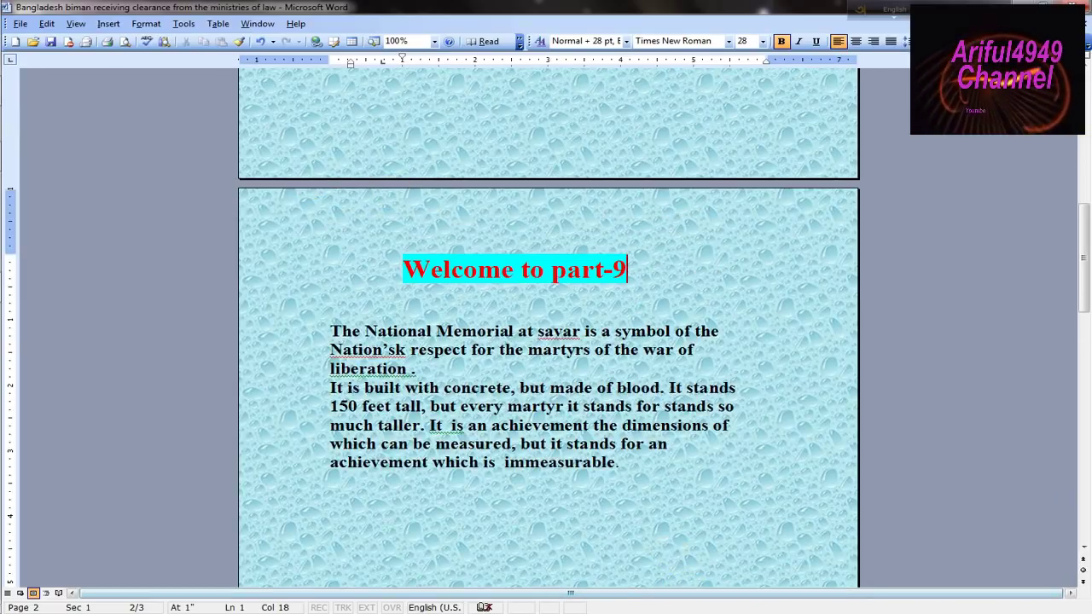
Replace the Water droplets page texture with Green marble through Format > Background > Fill Effects
{"action": "left_click", "coordinate": [146, 23]}
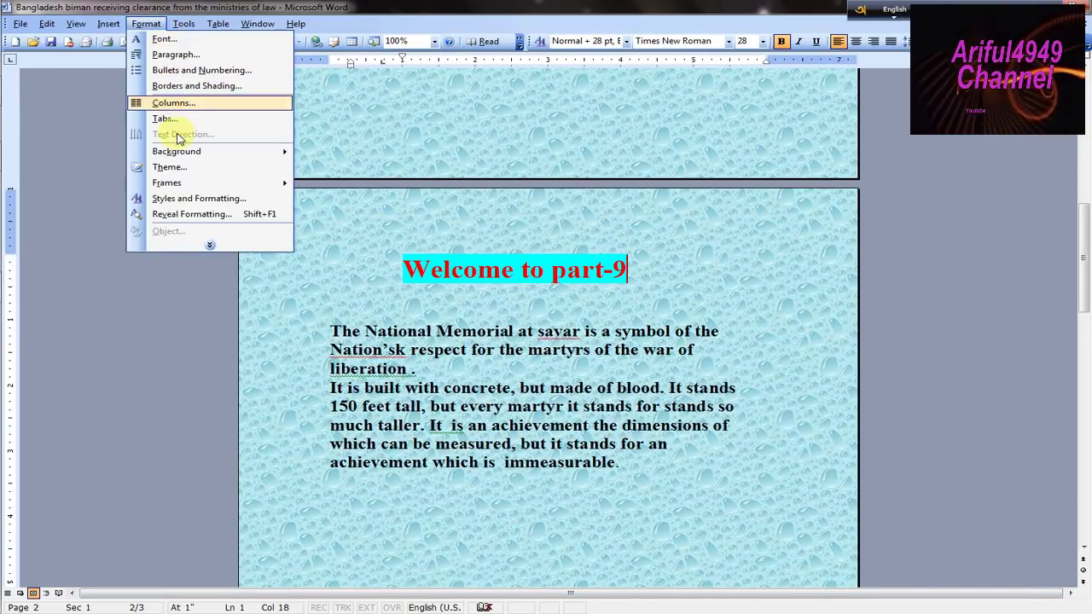
{"action": "mouse_move", "coordinate": [196, 158]}
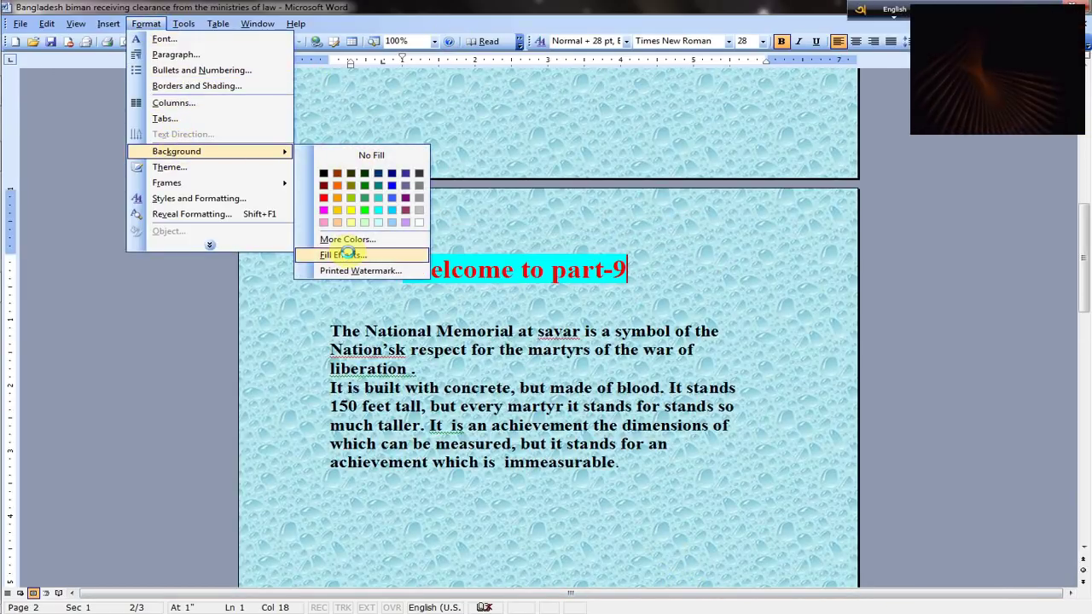
{"action": "left_click", "coordinate": [344, 255]}
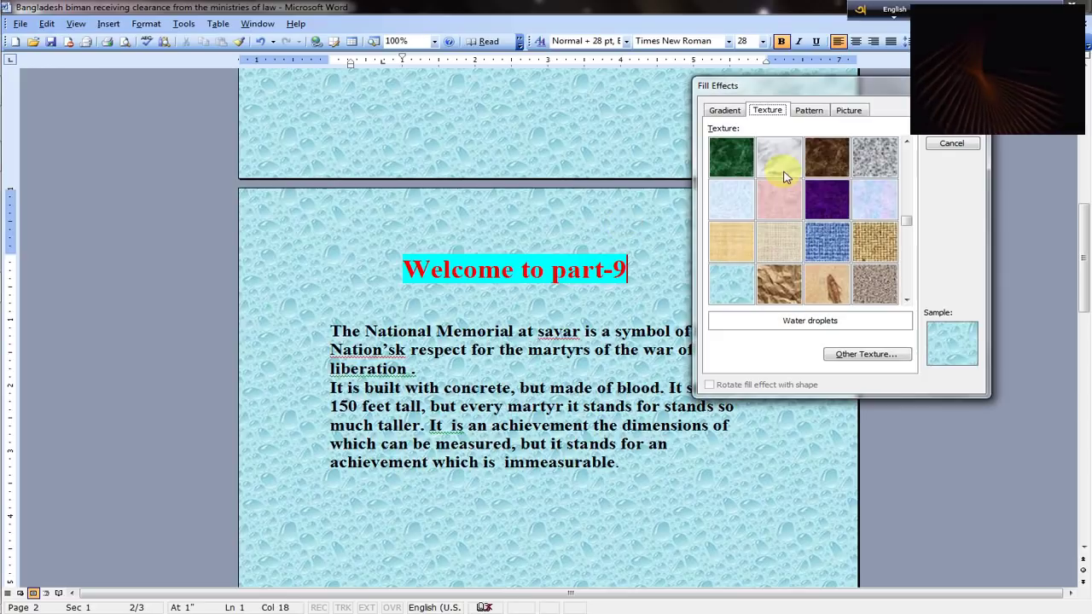
{"action": "left_click", "coordinate": [906, 301]}
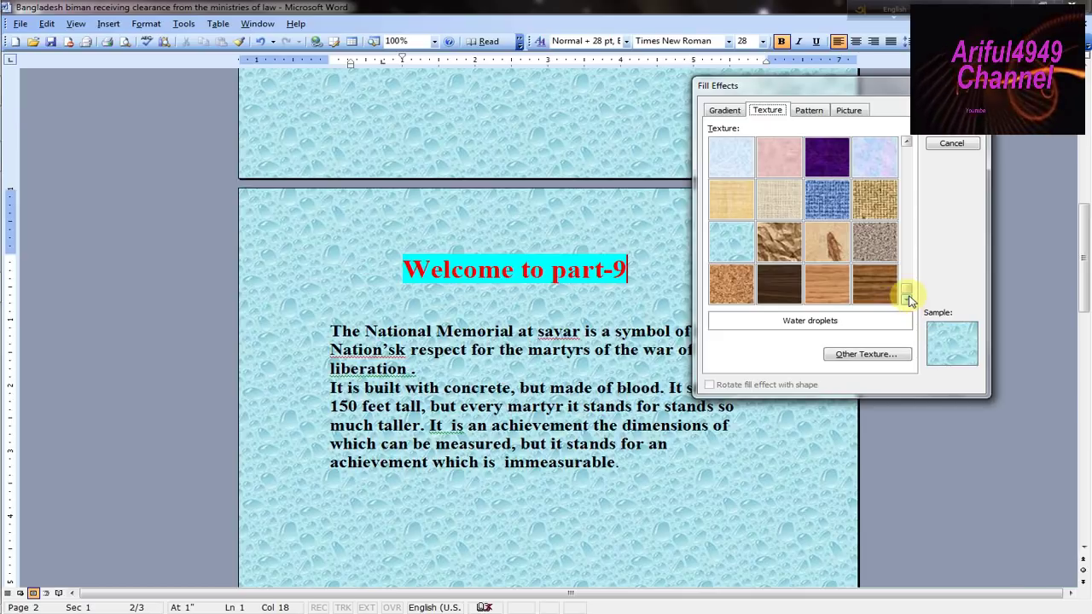
{"action": "double_click", "coordinate": [906, 143]}
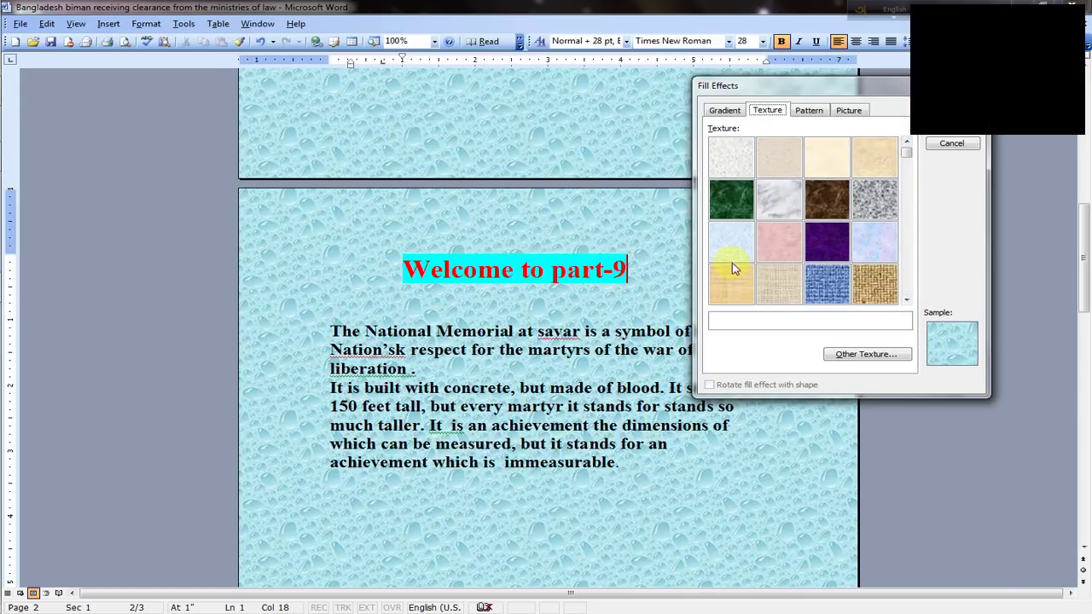
{"action": "left_click", "coordinate": [884, 247]}
{"action": "left_click", "coordinate": [737, 203]}
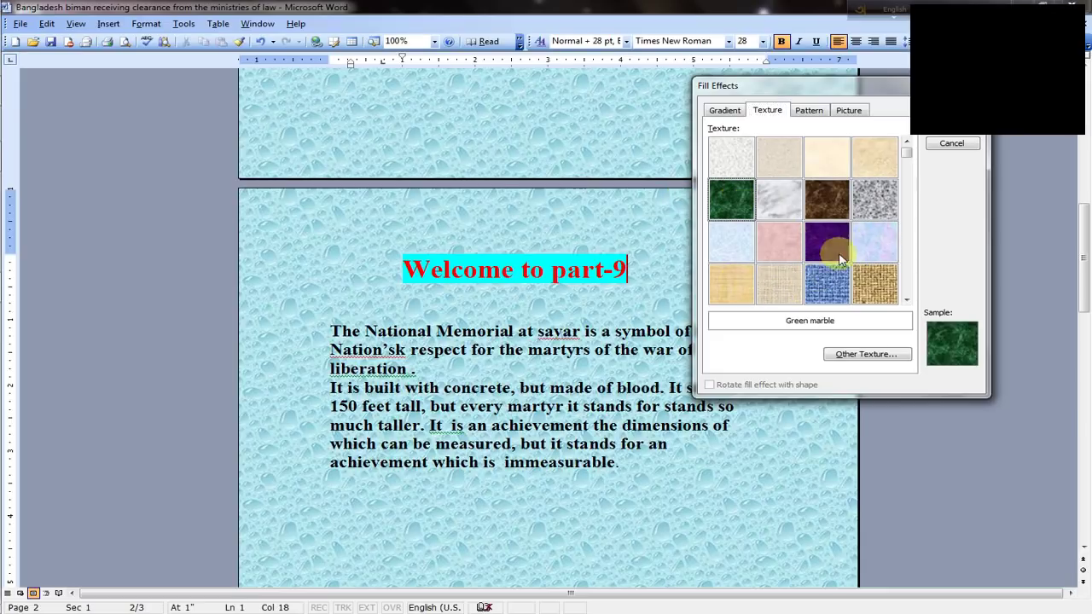
{"action": "left_click", "coordinate": [956, 122]}
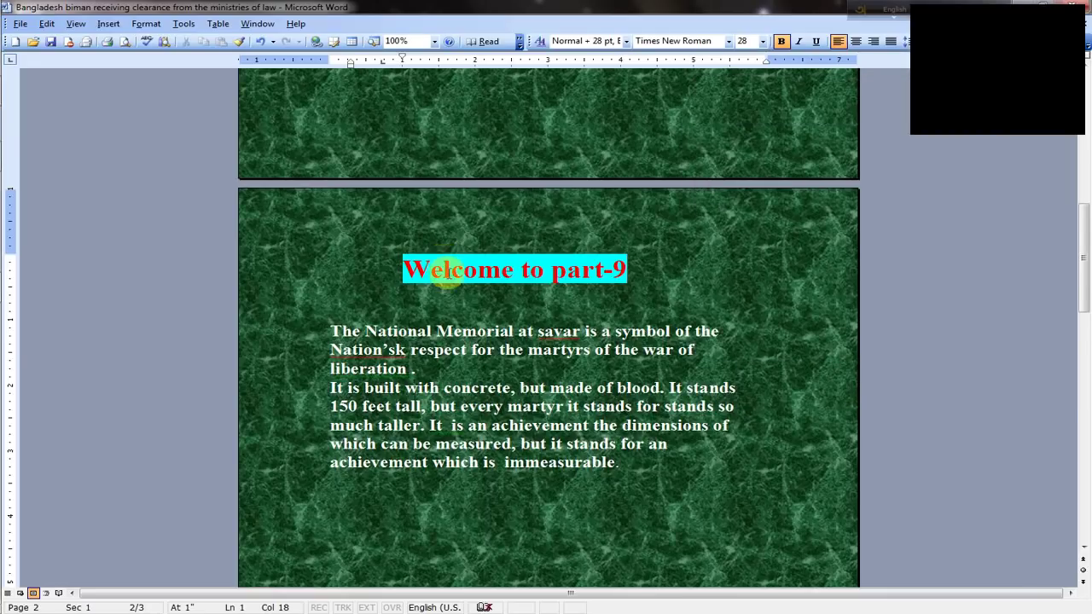
{"action": "scroll", "coordinate": [487, 273], "scroll_direction": "down", "scroll_amount": 5}
{"action": "scroll", "coordinate": [499, 269], "scroll_direction": "down", "scroll_amount": 2}
{"action": "scroll", "coordinate": [478, 267], "scroll_direction": "down", "scroll_amount": 10}
{"action": "scroll", "coordinate": [449, 263], "scroll_direction": "up", "scroll_amount": 3}
{"action": "scroll", "coordinate": [421, 204], "scroll_direction": "up", "scroll_amount": 3}
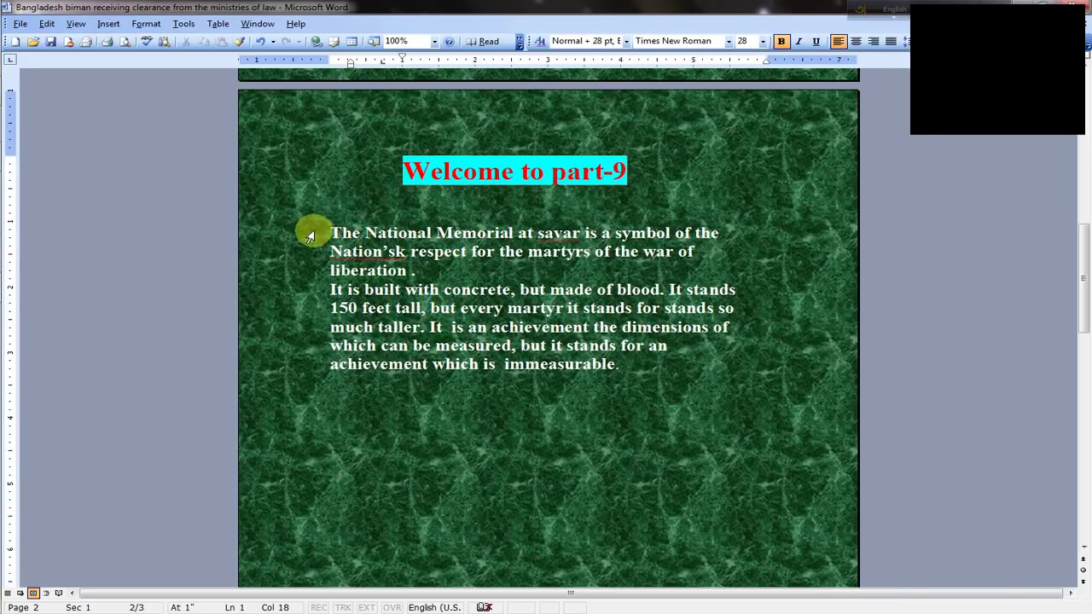
Apply the Outlined diamond fill pattern, green on orange, as the page background
{"action": "left_click", "coordinate": [146, 23]}
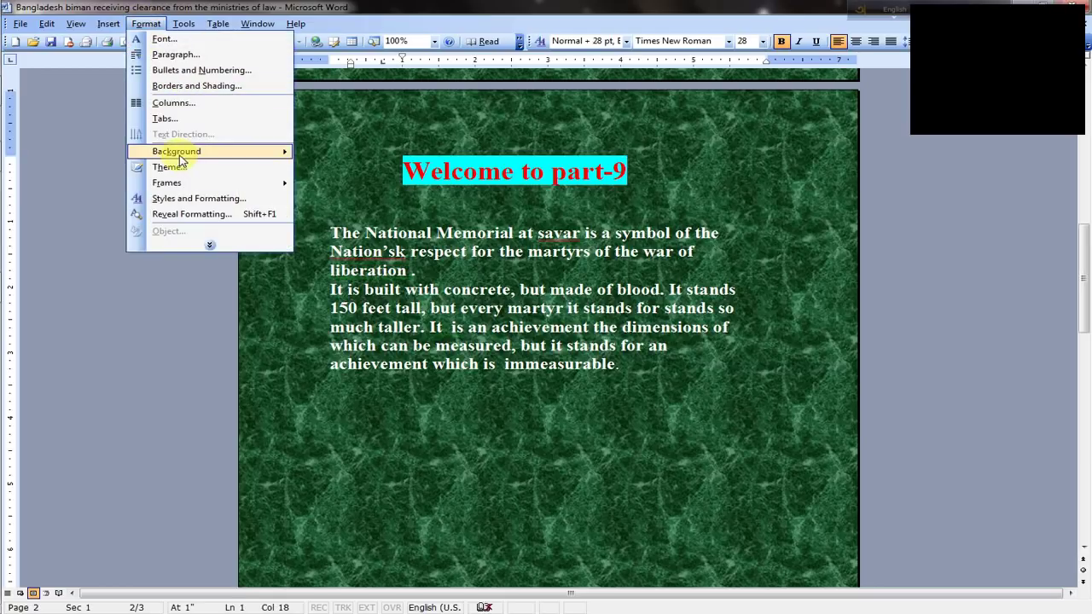
{"action": "mouse_move", "coordinate": [183, 154]}
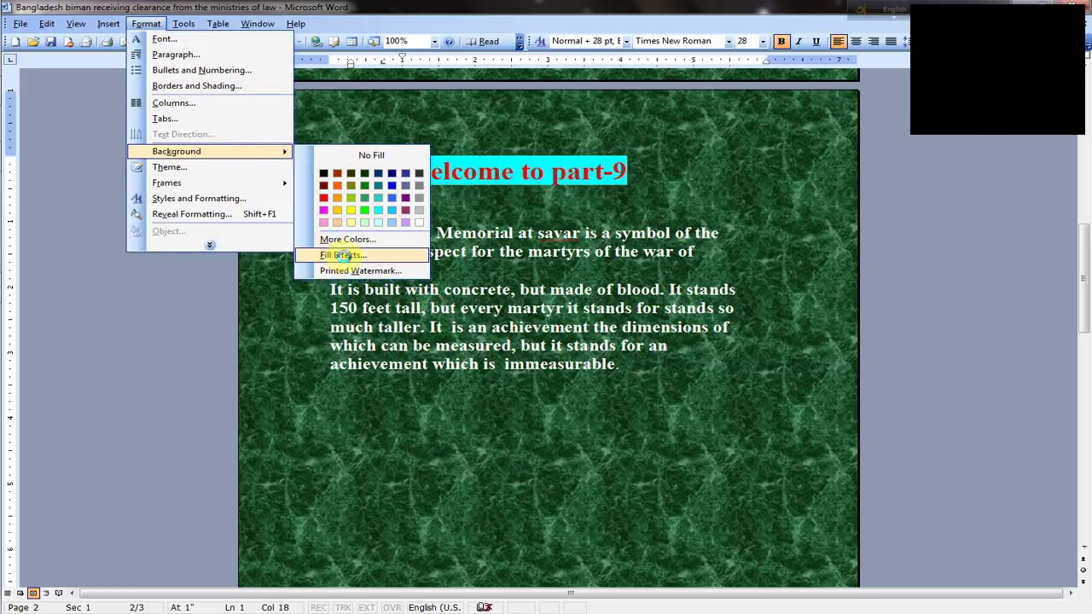
{"action": "left_click", "coordinate": [343, 255]}
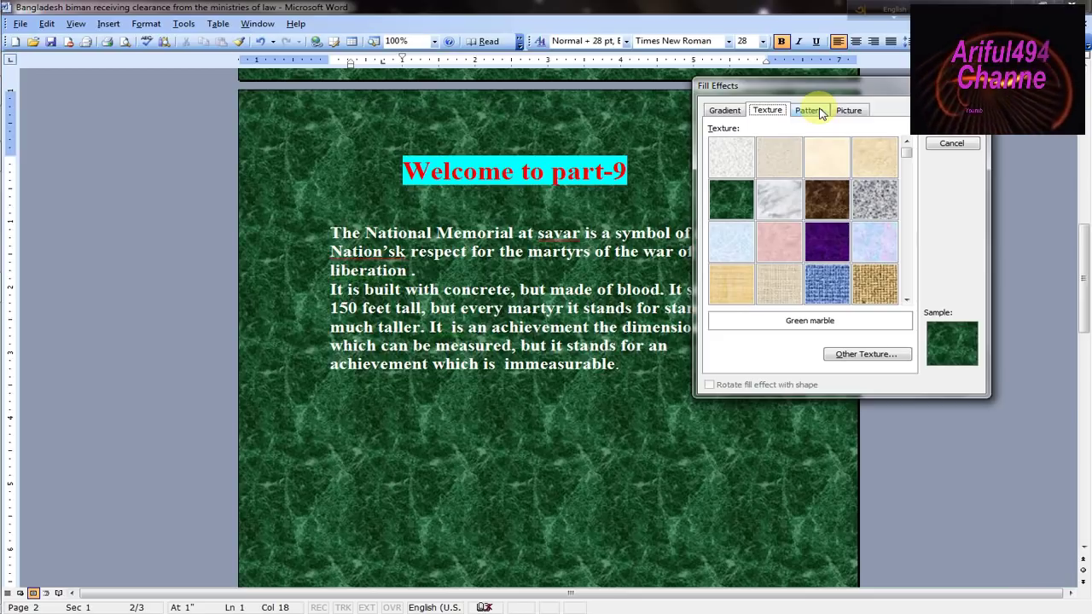
{"action": "left_click", "coordinate": [820, 112]}
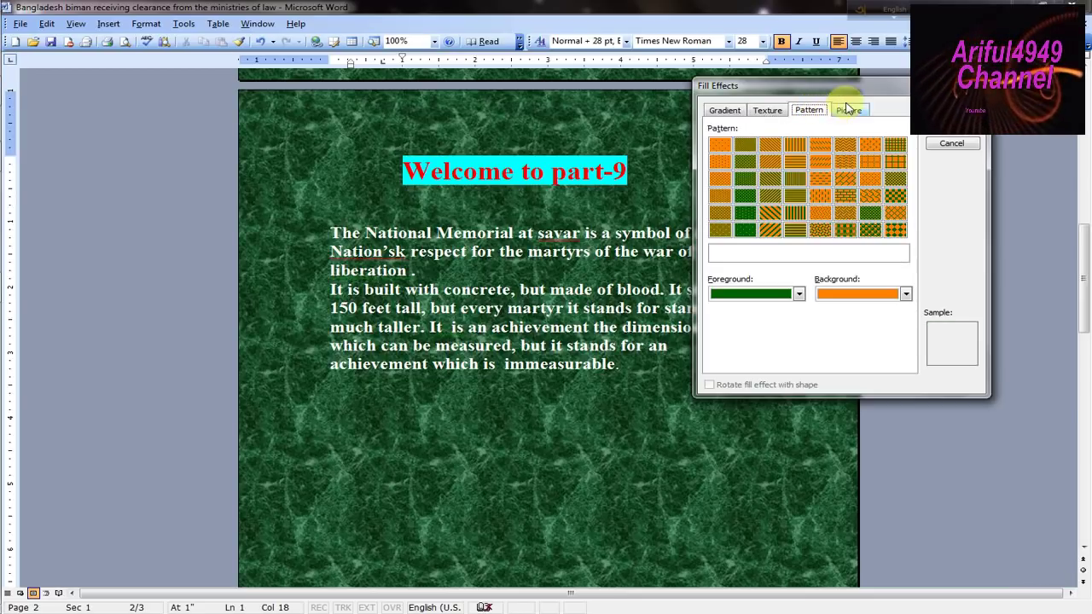
{"action": "left_click_drag", "start_coordinate": [891, 88], "coordinate": [935, 89]}
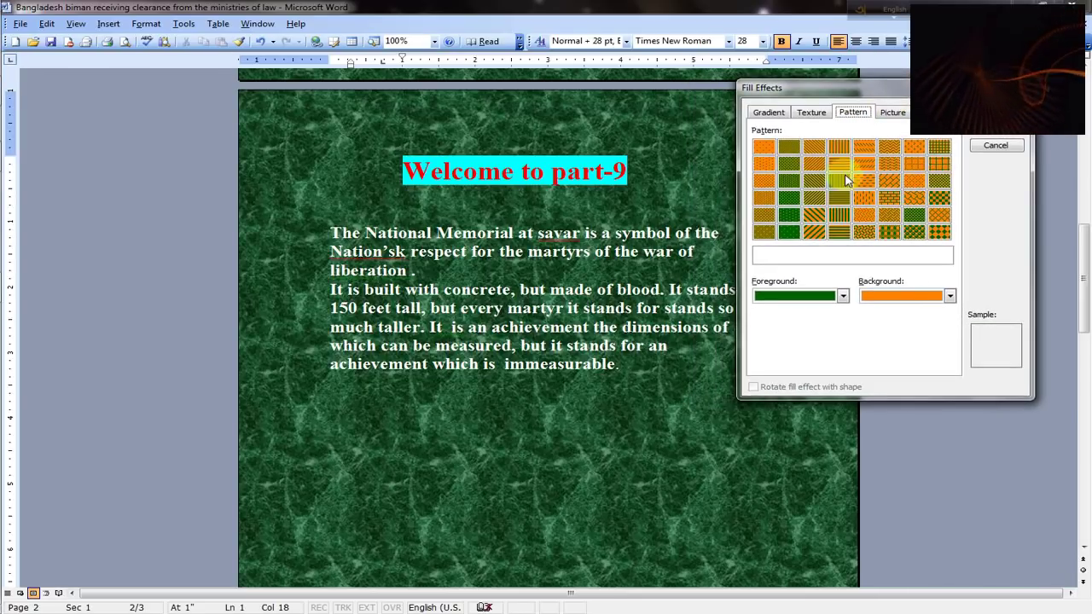
{"action": "left_click", "coordinate": [939, 218]}
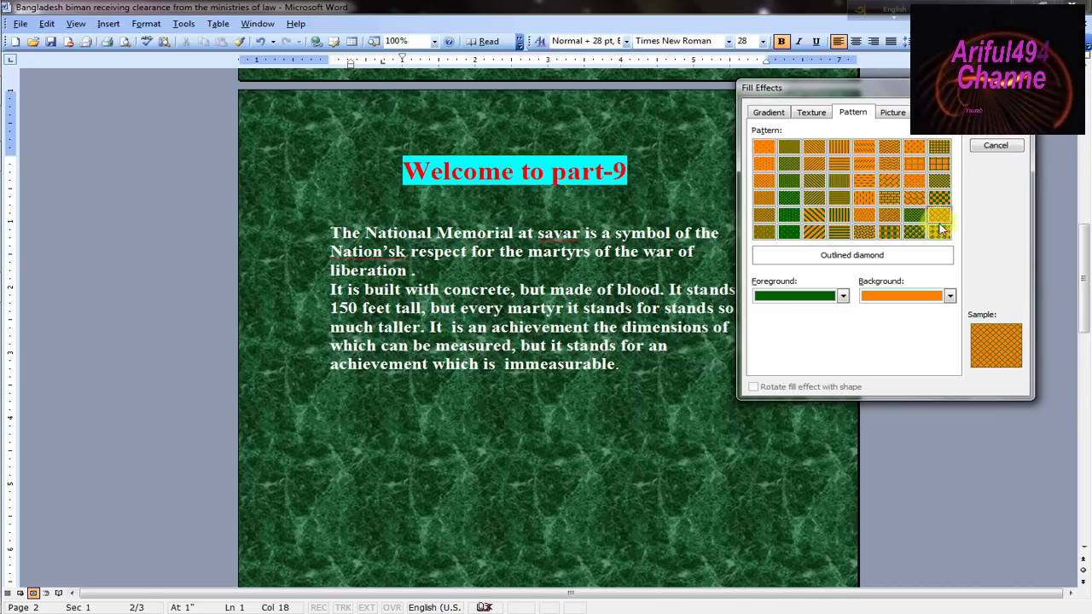
{"action": "left_click", "coordinate": [996, 126]}
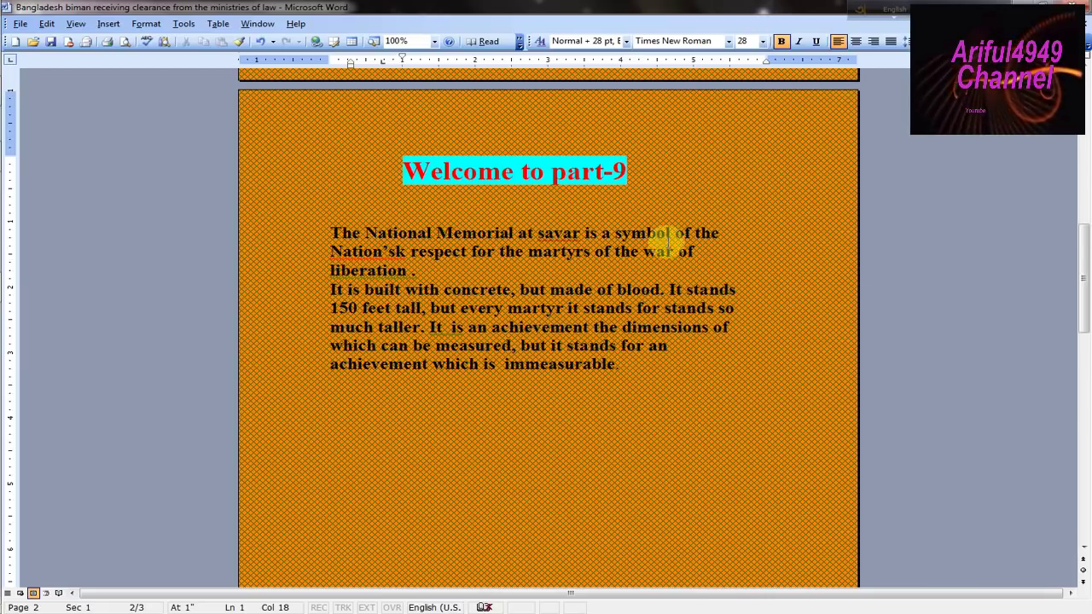
{"action": "scroll", "coordinate": [573, 251], "scroll_direction": "down", "scroll_amount": 6}
{"action": "scroll", "coordinate": [500, 232], "scroll_direction": "down", "scroll_amount": 2}
{"action": "scroll", "coordinate": [491, 217], "scroll_direction": "down", "scroll_amount": 10}
{"action": "scroll", "coordinate": [435, 185], "scroll_direction": "up", "scroll_amount": 4}
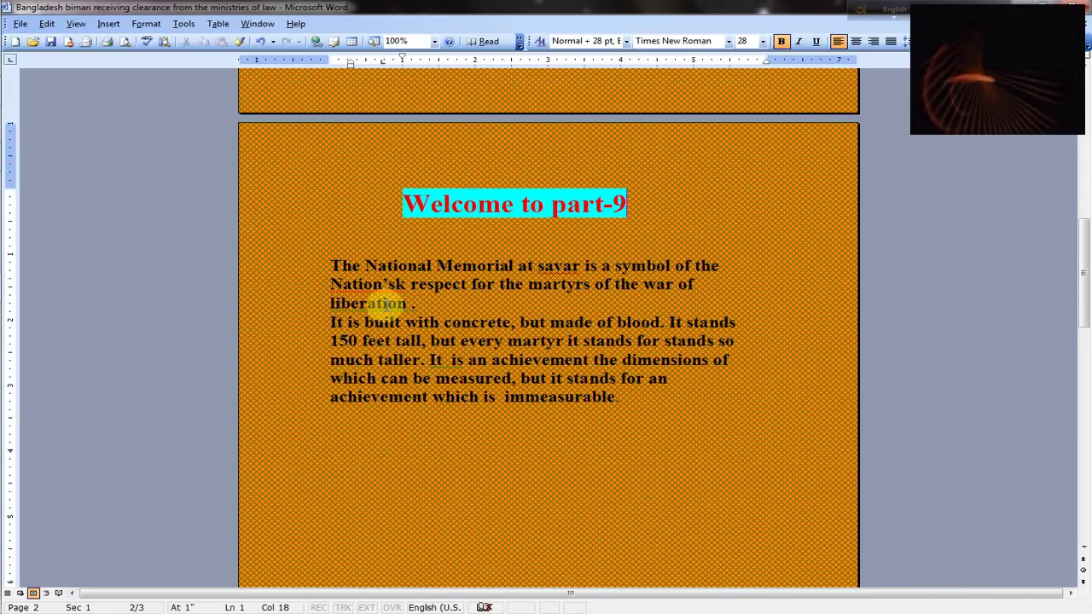
{"action": "scroll", "coordinate": [391, 347], "scroll_direction": "down", "scroll_amount": 2}
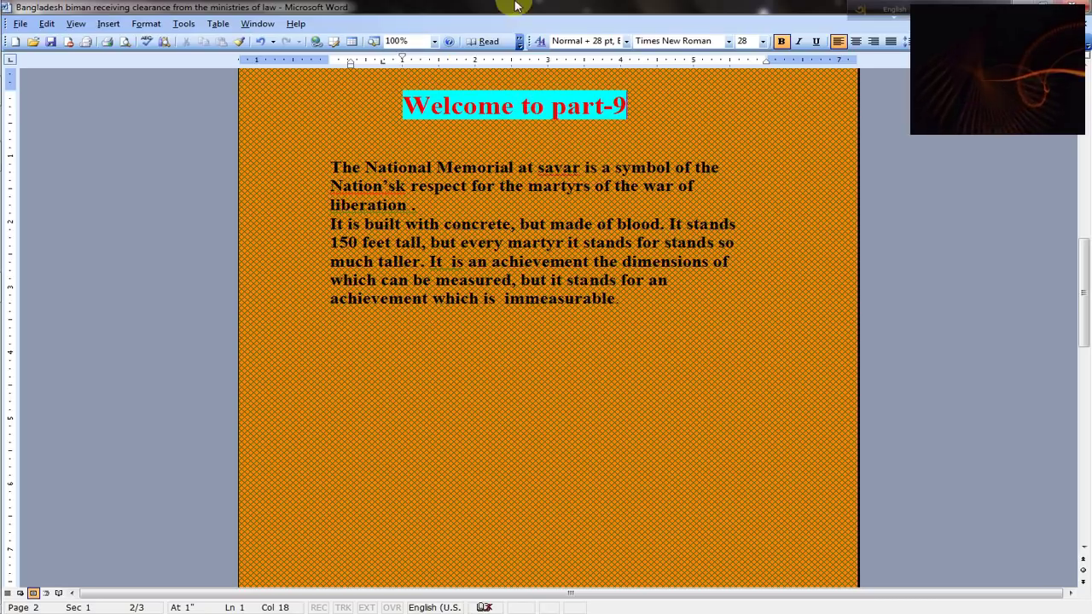
Recolour the Outlined diamond page pattern to tan lines on a green background
{"action": "left_click", "coordinate": [145, 23]}
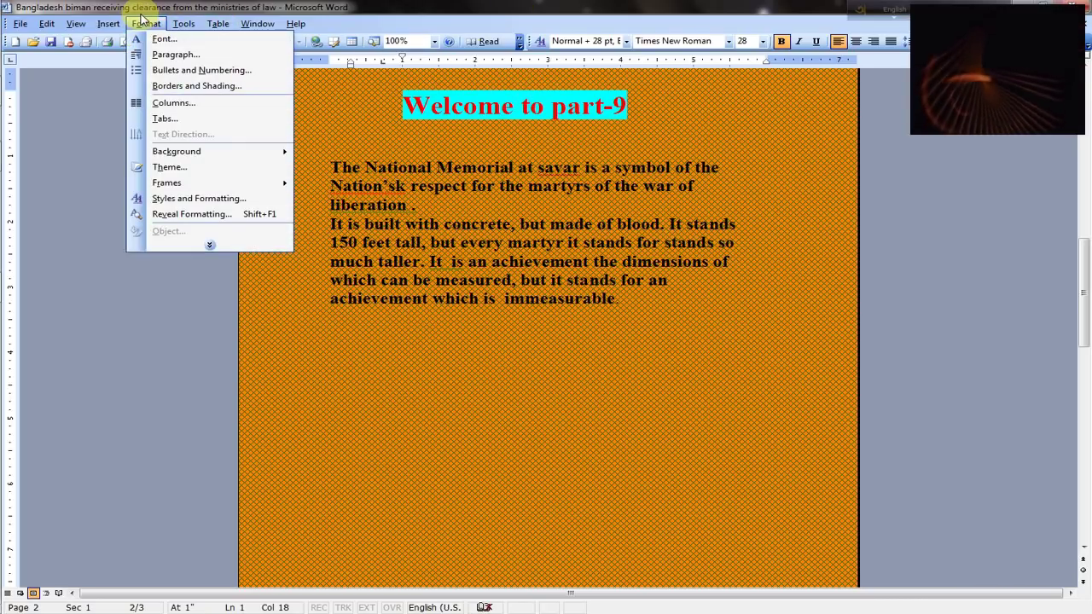
{"action": "mouse_move", "coordinate": [280, 151]}
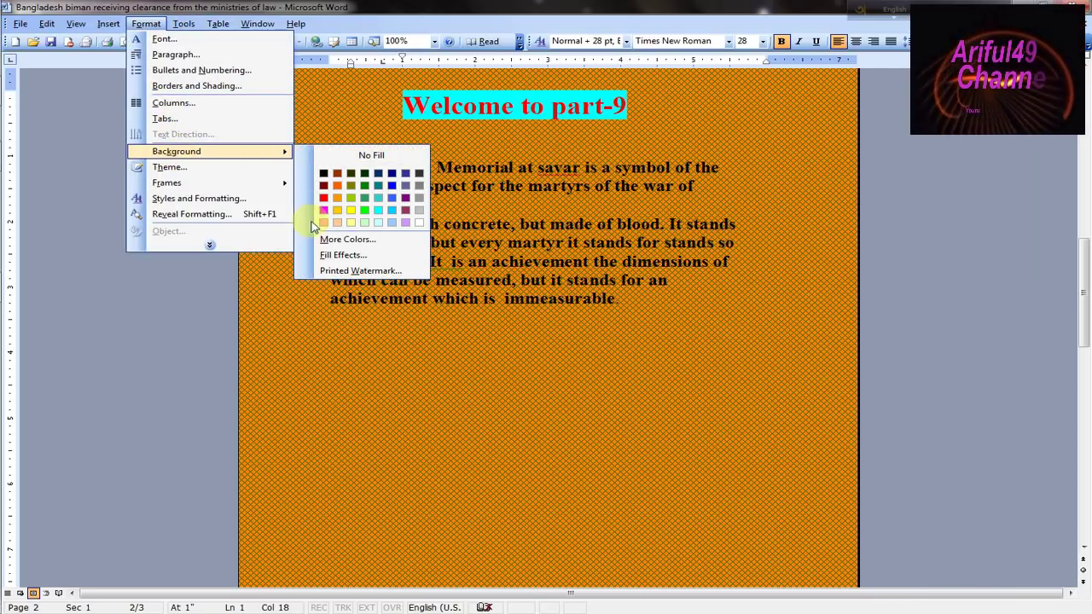
{"action": "left_click", "coordinate": [341, 254]}
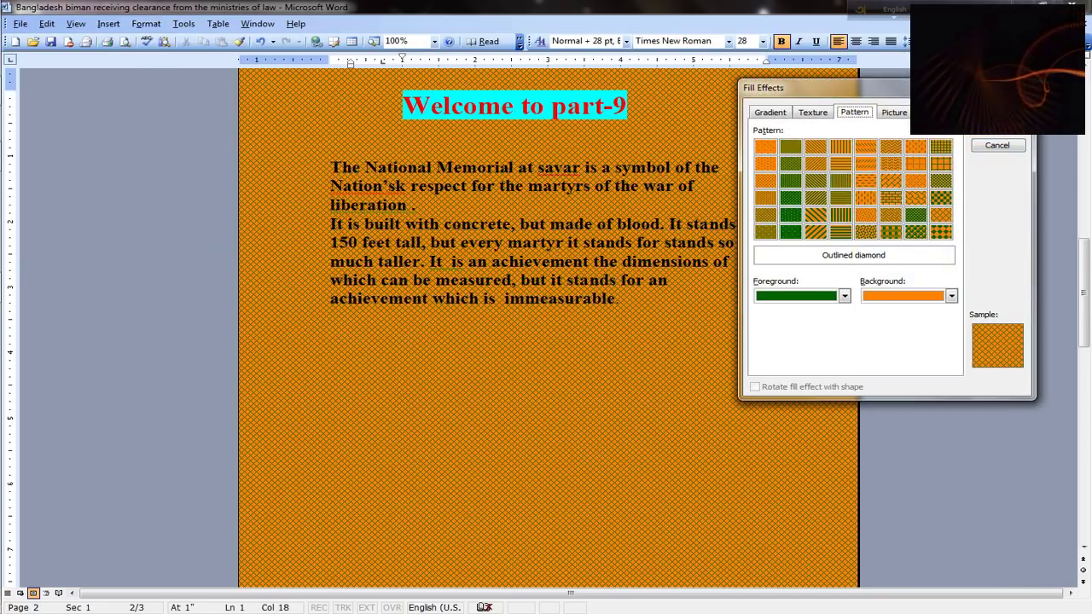
{"action": "left_click_drag", "start_coordinate": [924, 90], "coordinate": [863, 70]}
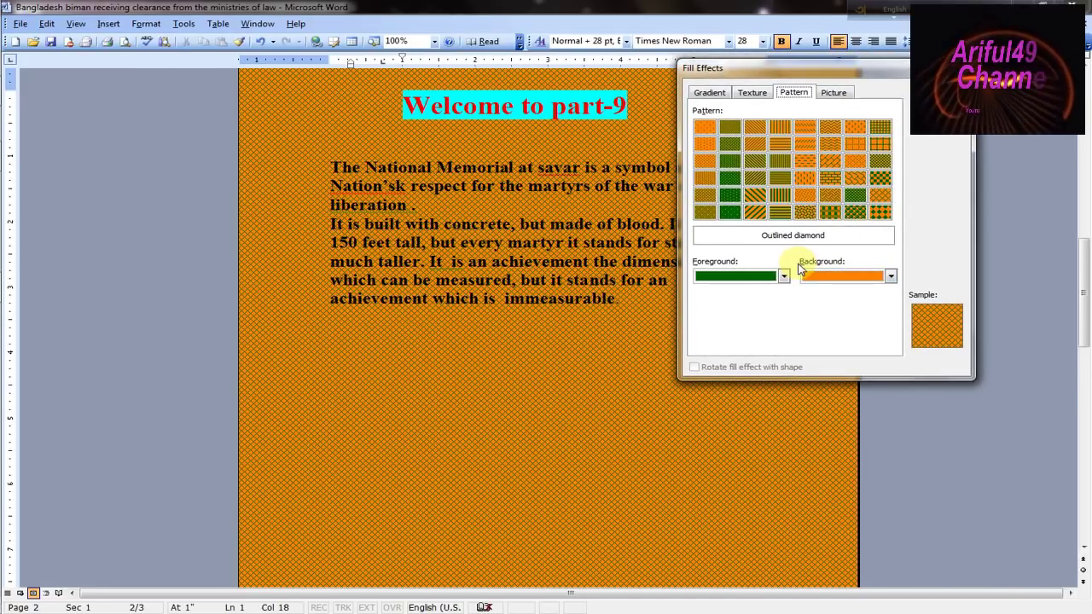
{"action": "left_click", "coordinate": [890, 276]}
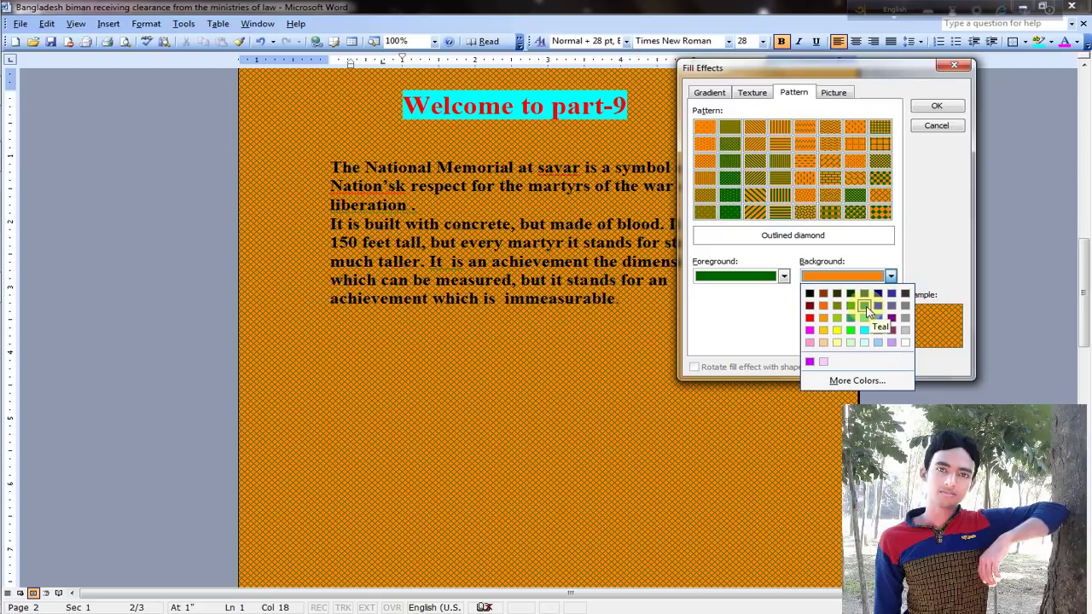
{"action": "left_click", "coordinate": [850, 305]}
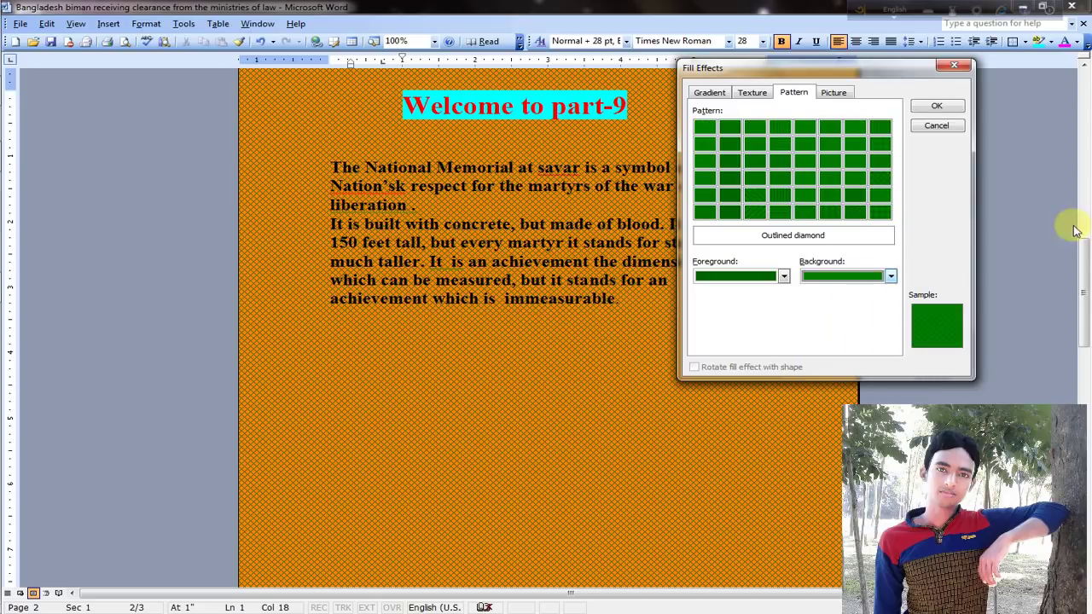
{"action": "left_click", "coordinate": [784, 277]}
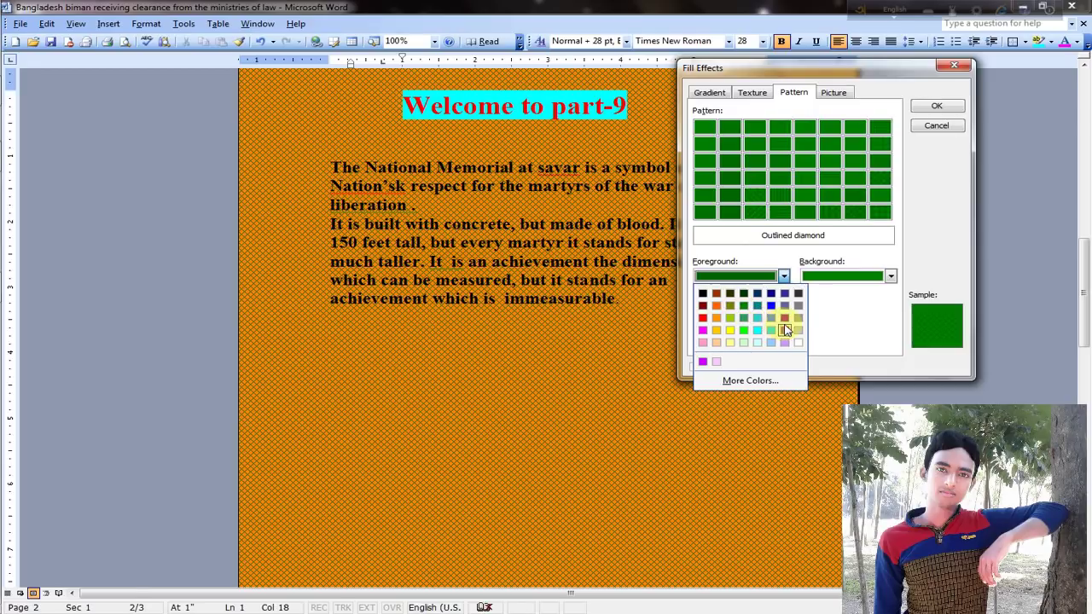
{"action": "left_click", "coordinate": [716, 342]}
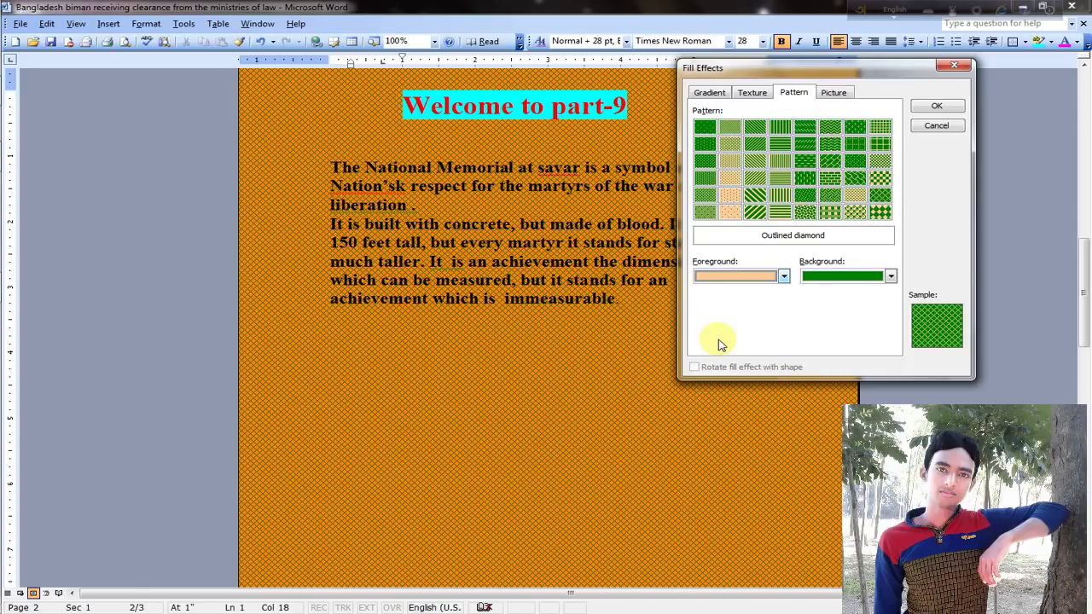
{"action": "left_click", "coordinate": [936, 106]}
{"action": "scroll", "coordinate": [432, 222], "scroll_direction": "down", "scroll_amount": 5}
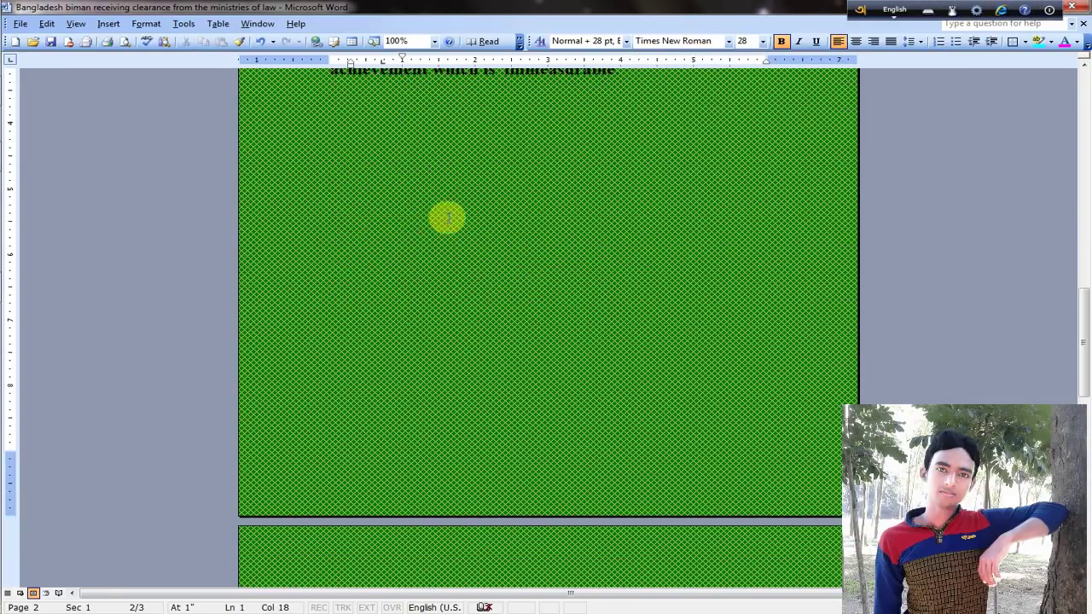
{"action": "scroll", "coordinate": [447, 219], "scroll_direction": "down", "scroll_amount": 5}
{"action": "scroll", "coordinate": [469, 156], "scroll_direction": "up", "scroll_amount": 6}
{"action": "scroll", "coordinate": [495, 163], "scroll_direction": "up", "scroll_amount": 1}
{"action": "scroll", "coordinate": [469, 166], "scroll_direction": "up", "scroll_amount": 4}
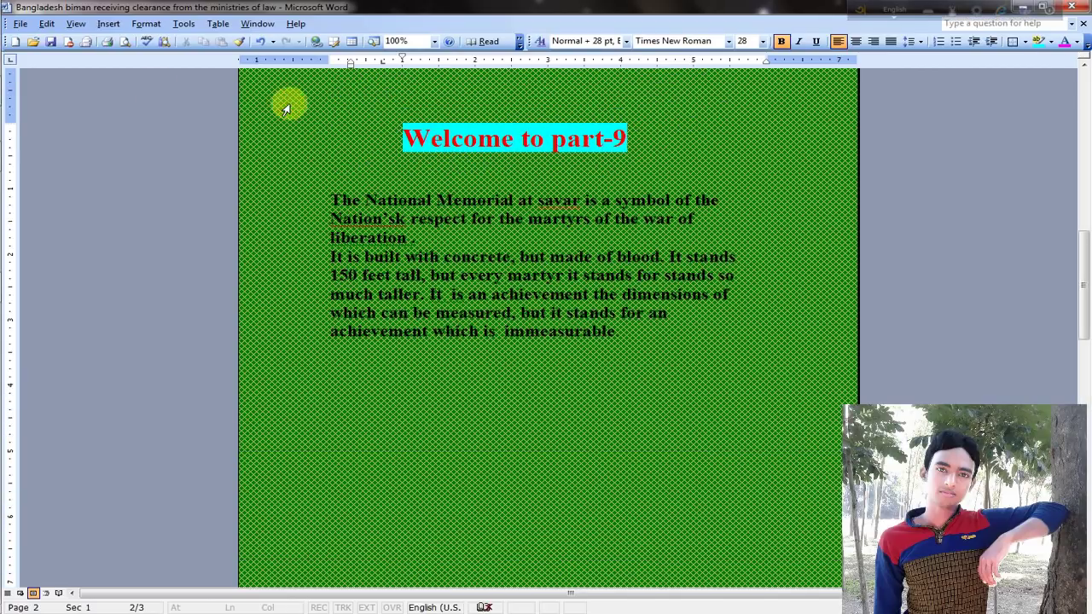
{"action": "scroll", "coordinate": [239, 82], "scroll_direction": "up", "scroll_amount": 1}
Reopen Fill Effects for the page background and switch to its Picture tab
{"action": "left_click", "coordinate": [147, 23]}
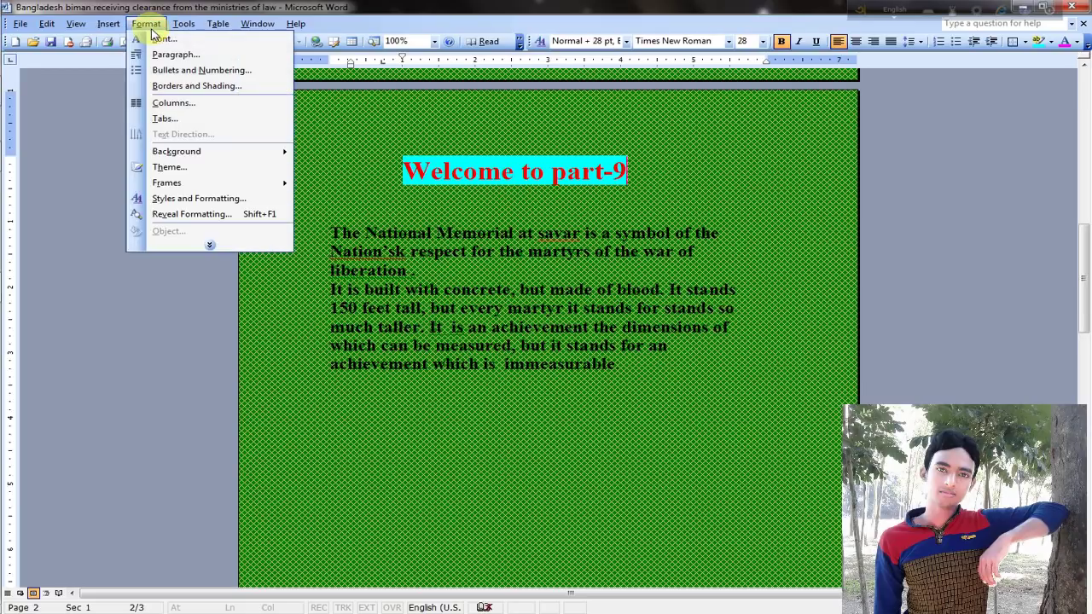
{"action": "mouse_move", "coordinate": [260, 156]}
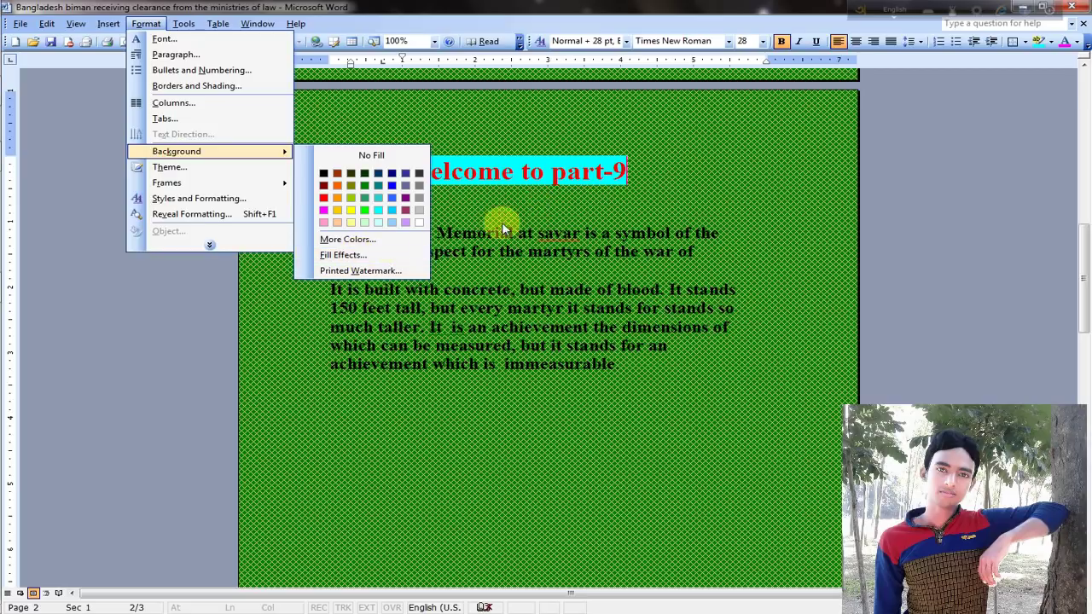
{"action": "left_click", "coordinate": [340, 255]}
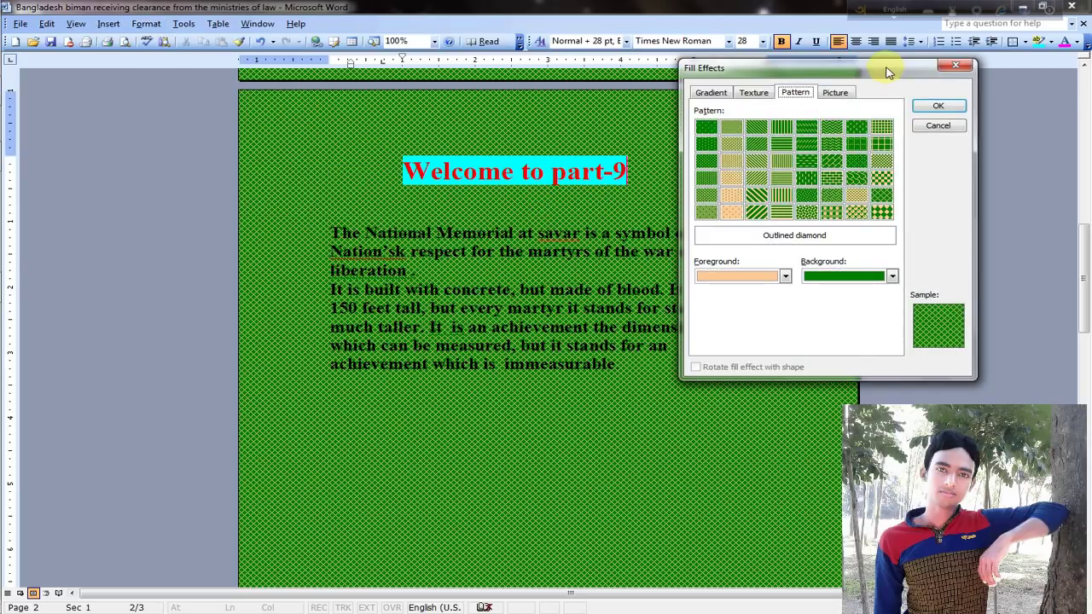
{"action": "left_click_drag", "start_coordinate": [888, 72], "coordinate": [870, 76]}
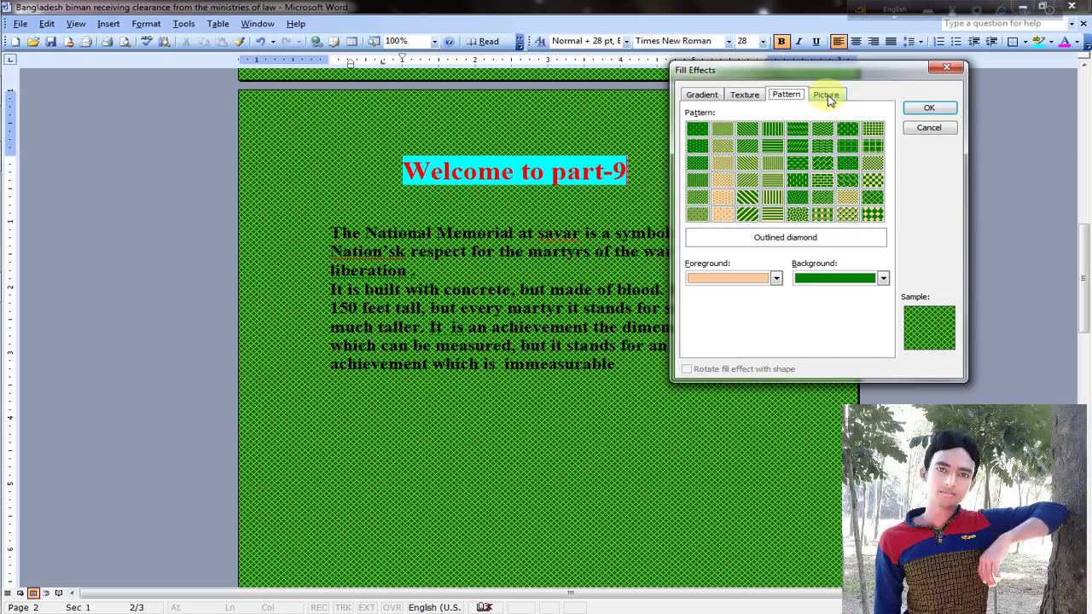
{"action": "left_click_drag", "start_coordinate": [844, 78], "coordinate": [884, 77]}
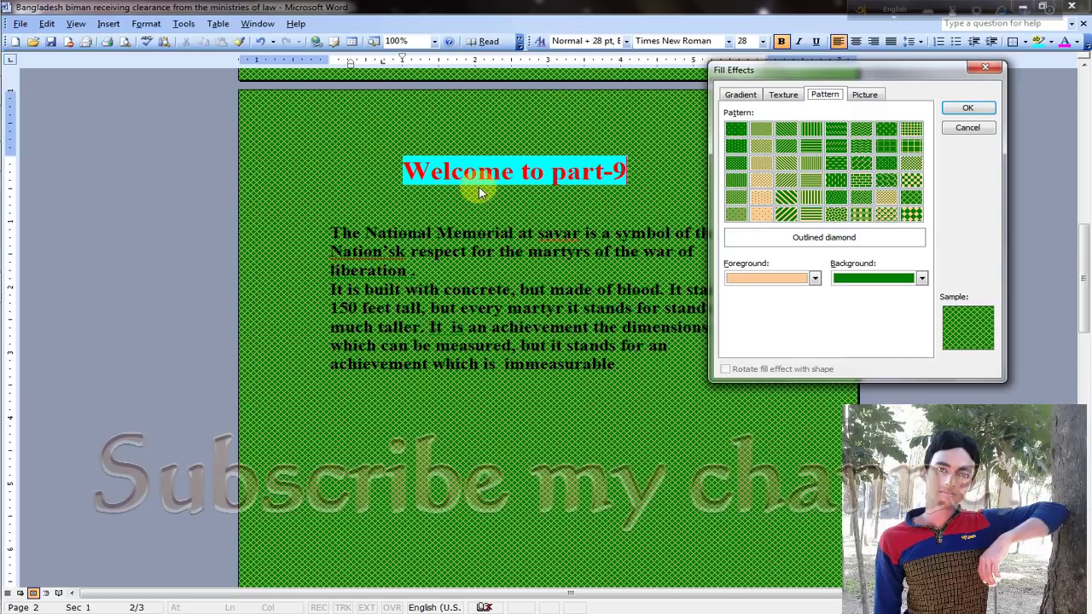
{"action": "left_click", "coordinate": [866, 95]}
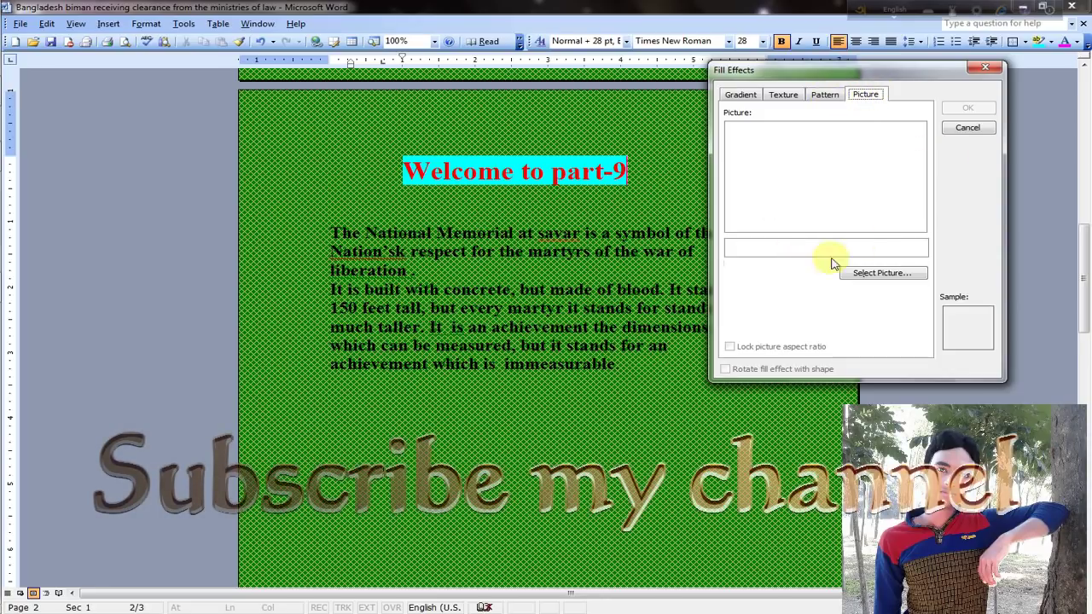
Insert the photo saved on the Desktop as the page's picture background
{"action": "left_click", "coordinate": [889, 274]}
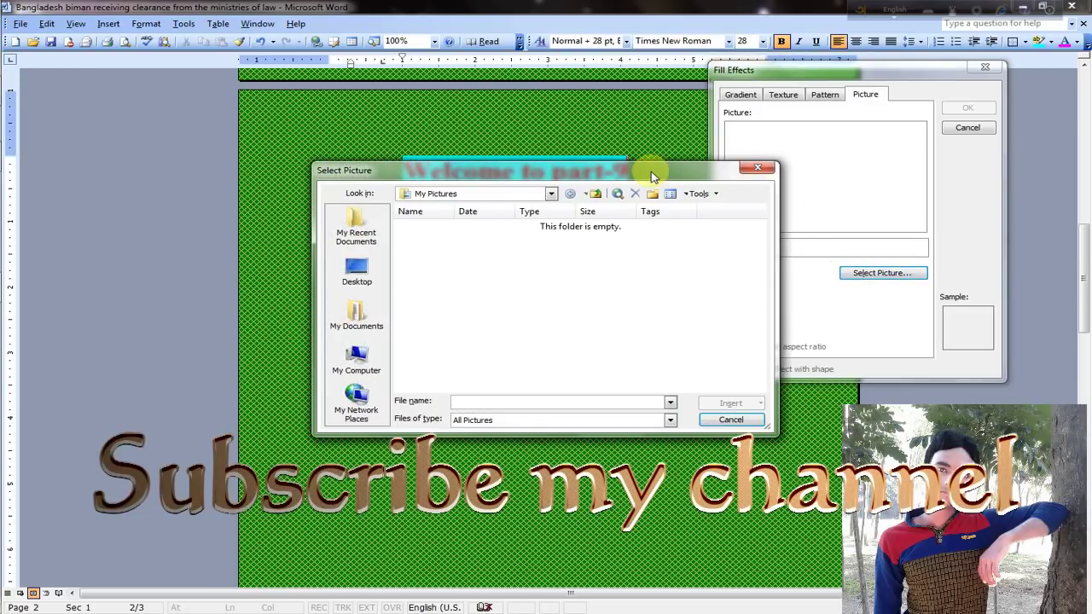
{"action": "left_click_drag", "start_coordinate": [651, 175], "coordinate": [577, 114]}
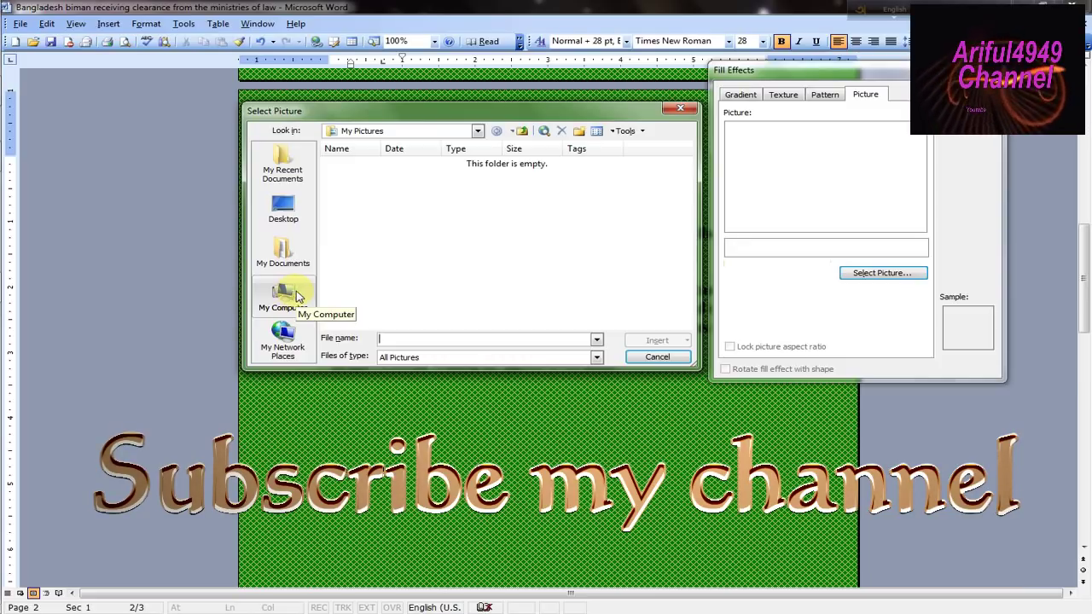
{"action": "left_click", "coordinate": [305, 219]}
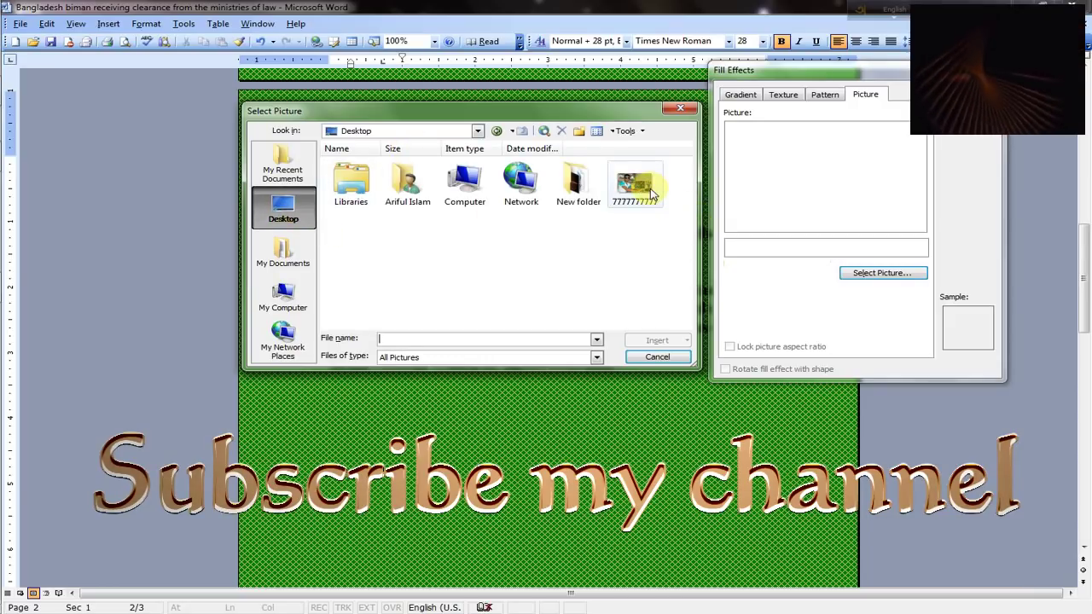
{"action": "left_click", "coordinate": [636, 186]}
{"action": "left_click_drag", "start_coordinate": [531, 119], "coordinate": [467, 128]}
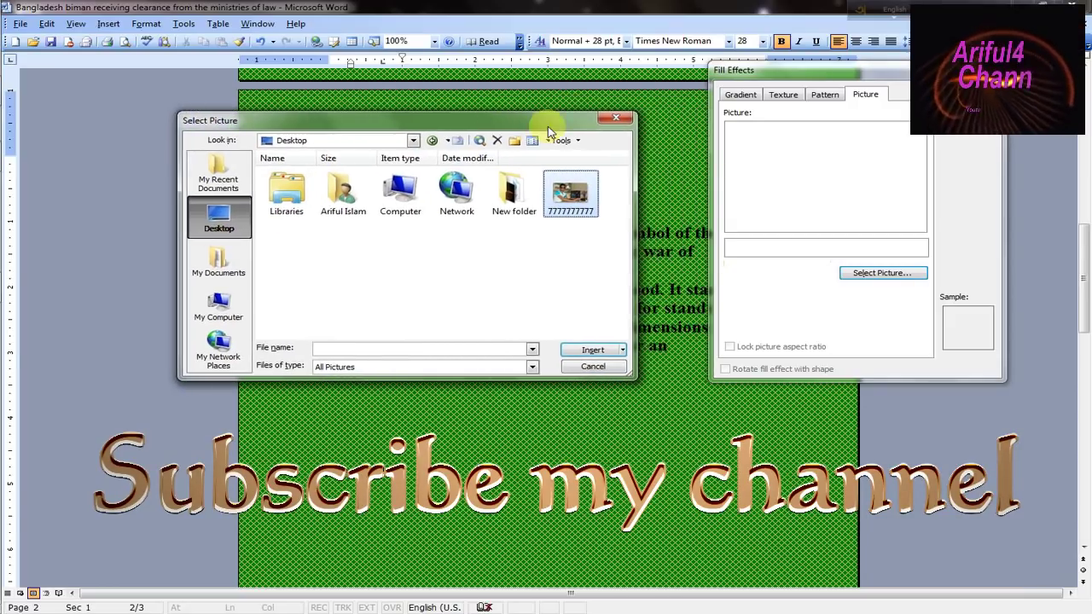
{"action": "left_click", "coordinate": [592, 351]}
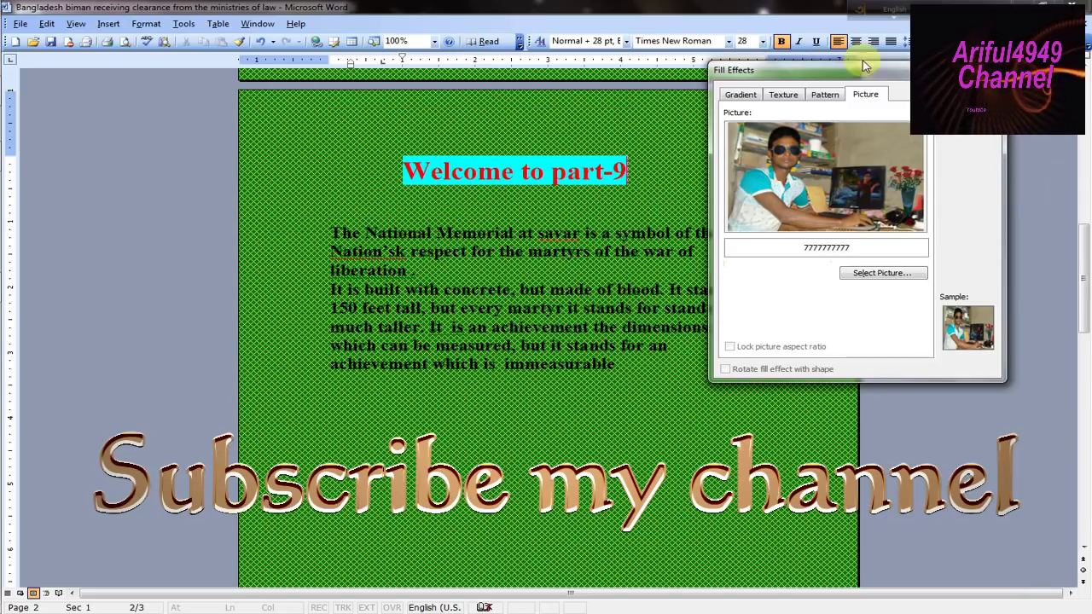
{"action": "left_click_drag", "start_coordinate": [930, 71], "coordinate": [912, 76]}
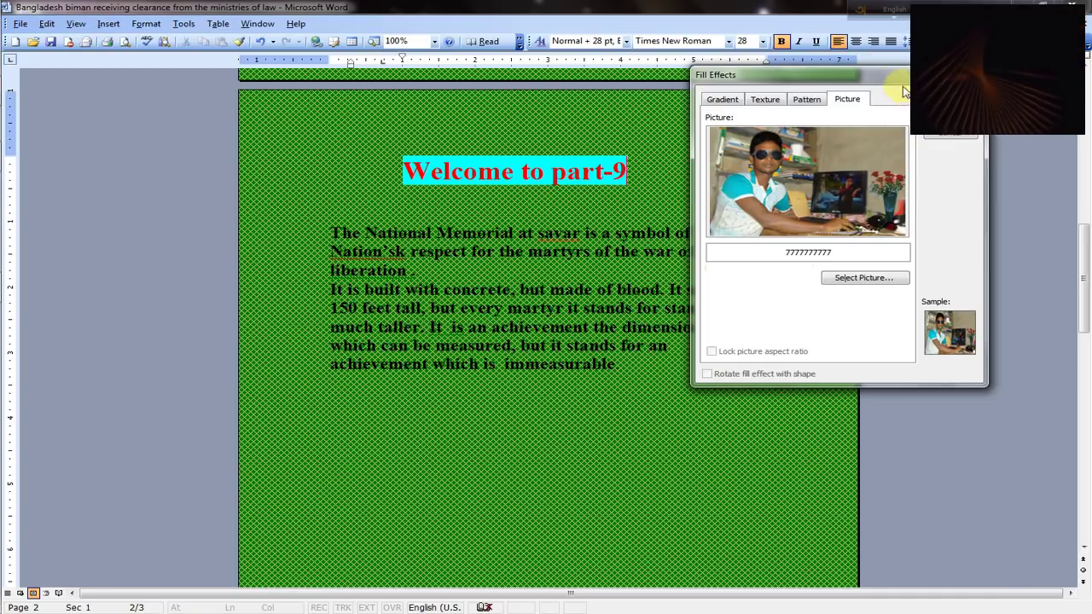
{"action": "left_click_drag", "start_coordinate": [878, 84], "coordinate": [883, 113]}
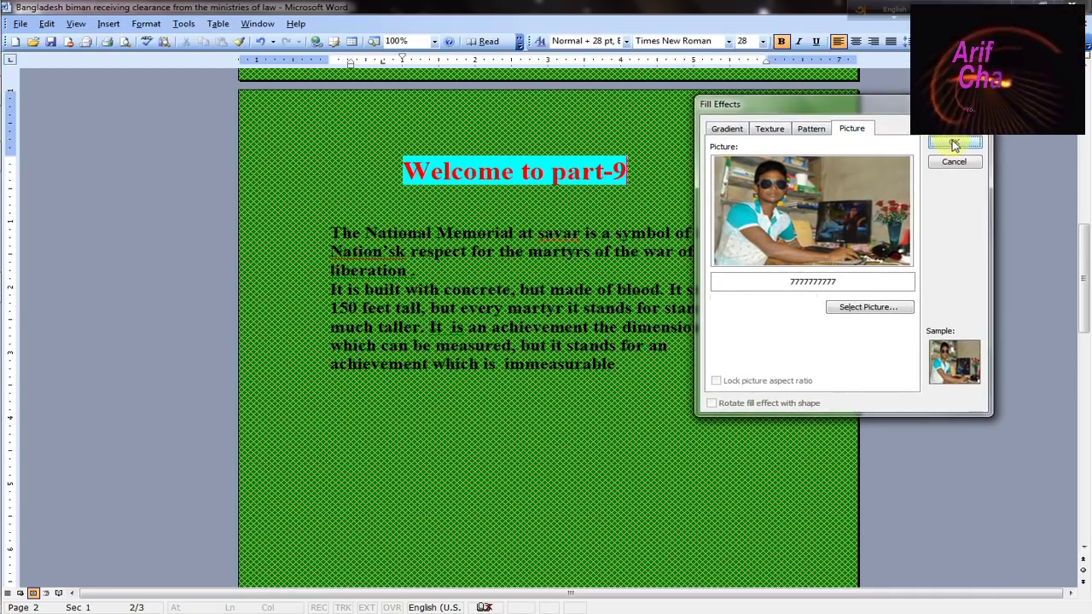
{"action": "left_click", "coordinate": [954, 146]}
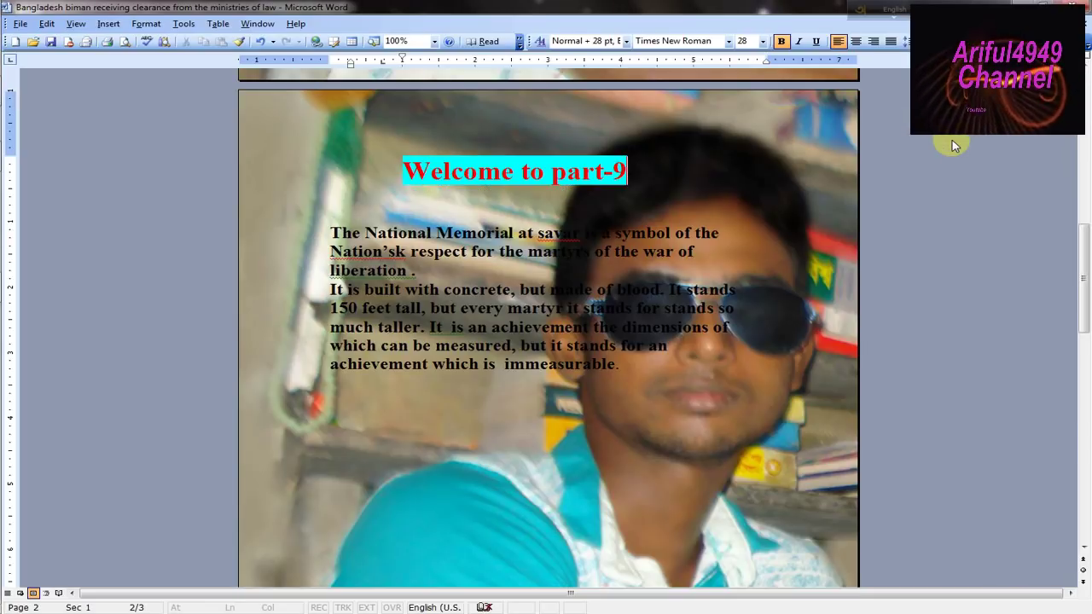
{"action": "scroll", "coordinate": [687, 167], "scroll_direction": "down", "scroll_amount": 5}
{"action": "scroll", "coordinate": [688, 167], "scroll_direction": "down", "scroll_amount": 5}
{"action": "scroll", "coordinate": [663, 176], "scroll_direction": "down", "scroll_amount": 5}
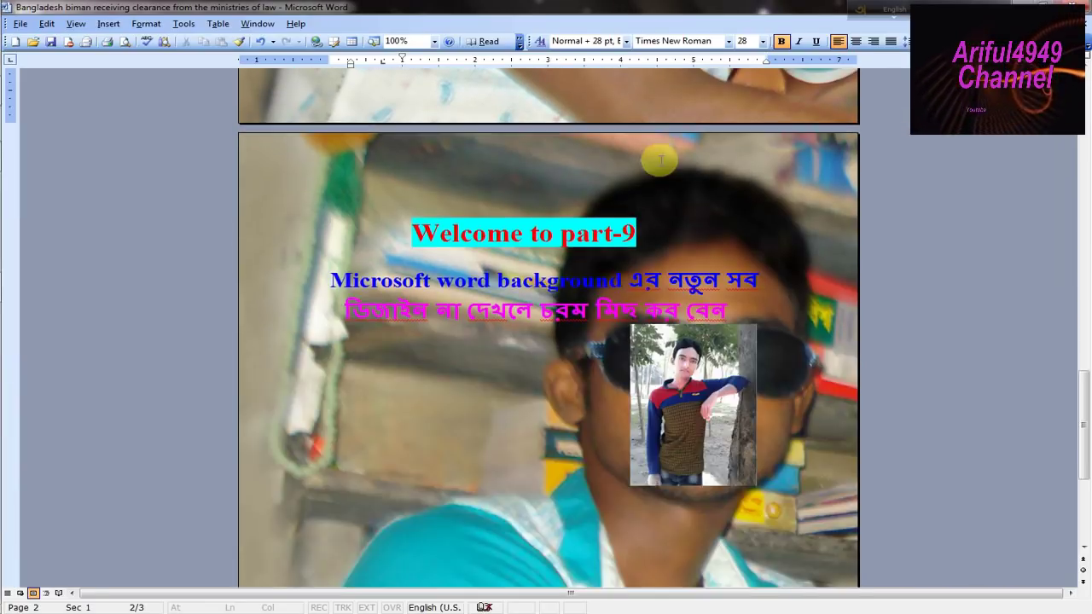
{"action": "scroll", "coordinate": [654, 139], "scroll_direction": "up", "scroll_amount": 8}
{"action": "scroll", "coordinate": [655, 145], "scroll_direction": "up", "scroll_amount": 3}
{"action": "scroll", "coordinate": [657, 146], "scroll_direction": "up", "scroll_amount": 3}
{"action": "scroll", "coordinate": [597, 128], "scroll_direction": "up", "scroll_amount": 1}
{"action": "left_click", "coordinate": [301, 107]}
{"action": "left_click", "coordinate": [397, 418]}
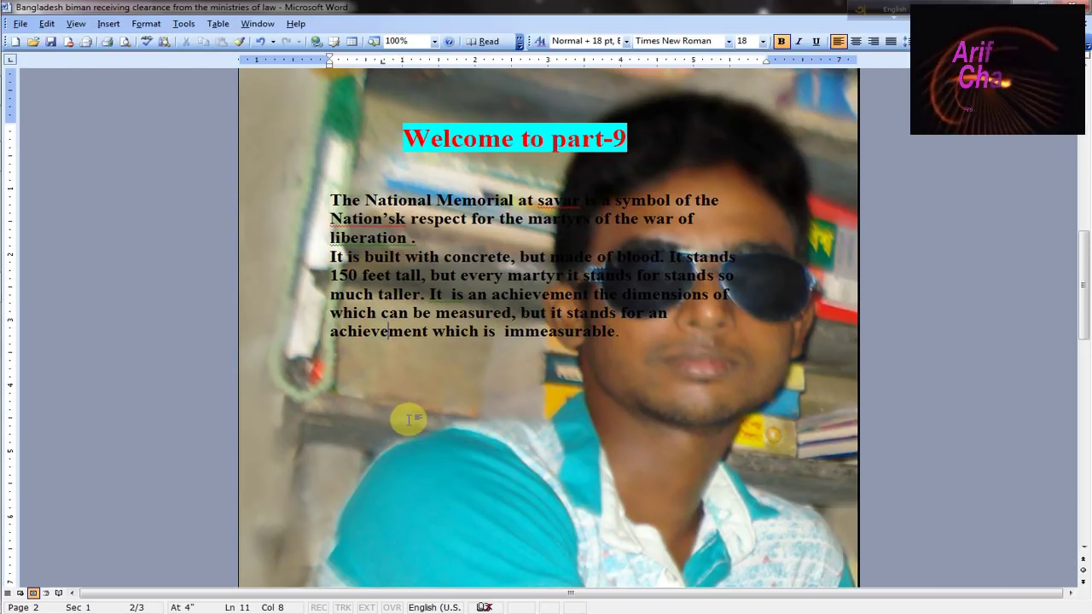
{"action": "left_click", "coordinate": [427, 423]}
{"action": "left_click", "coordinate": [652, 419]}
{"action": "type", "text": "gthfgh"}
{"action": "key", "text": "BackSpace"}
{"action": "key", "text": "BackSpace"}
{"action": "key", "text": "BackSpace"}
{"action": "key", "text": "BackSpace"}
{"action": "key", "text": "BackSpace"}
{"action": "key", "text": "BackSpace"}
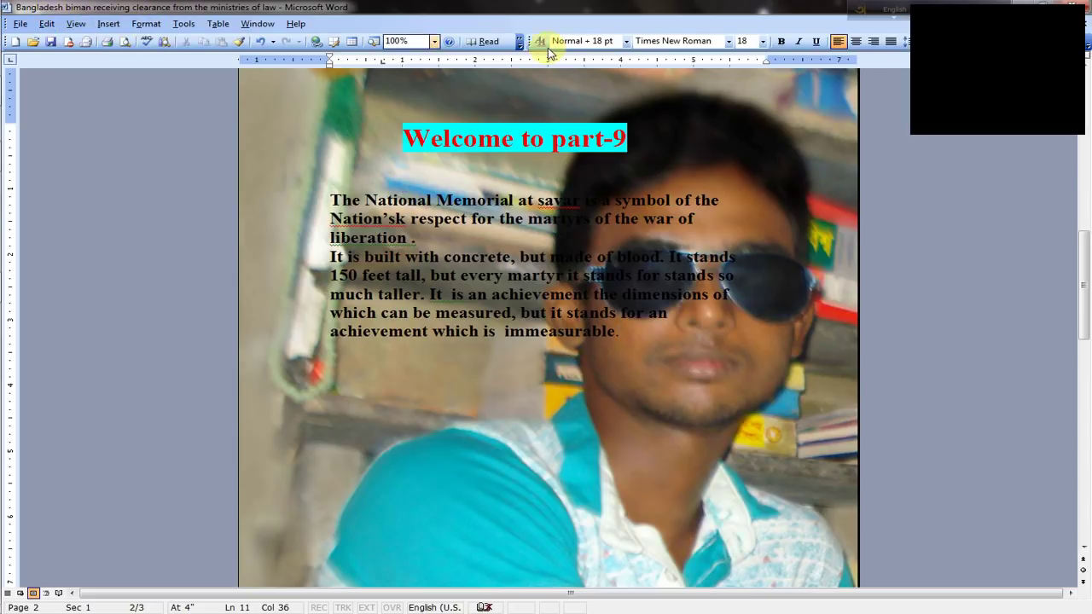
Reopen Fill Effects and browse to the Flower folder under ALL PHOTOS on New Volume (H:)
{"action": "left_click", "coordinate": [146, 23]}
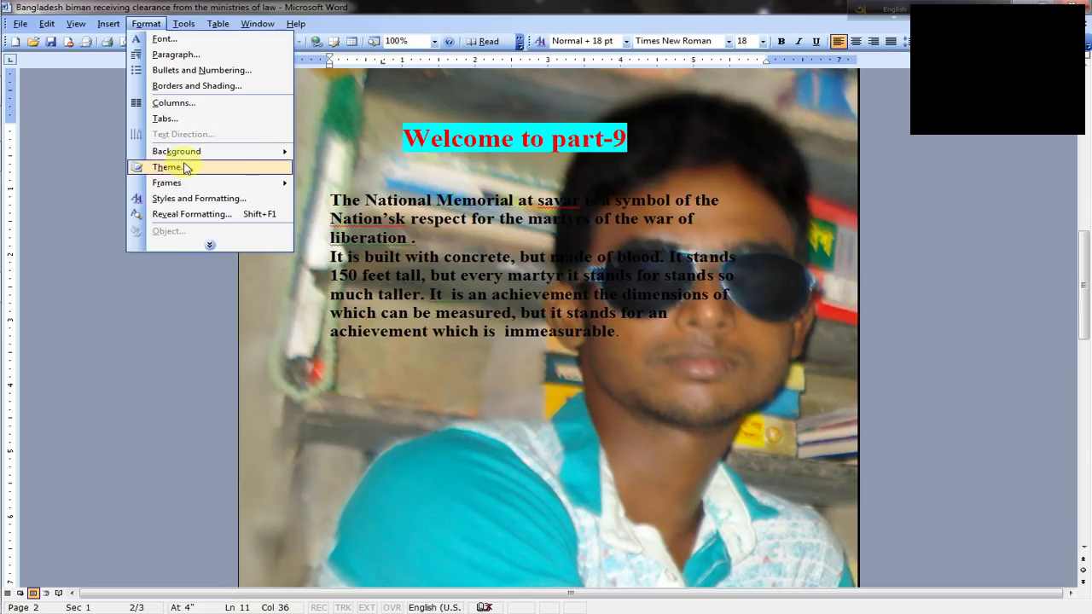
{"action": "mouse_move", "coordinate": [244, 151]}
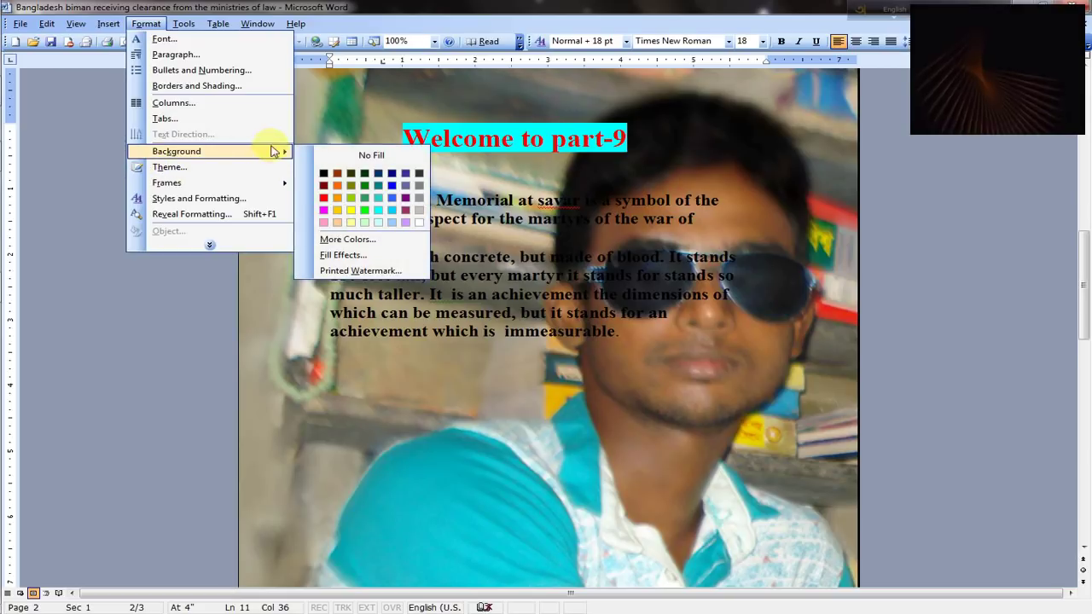
{"action": "left_click", "coordinate": [334, 257]}
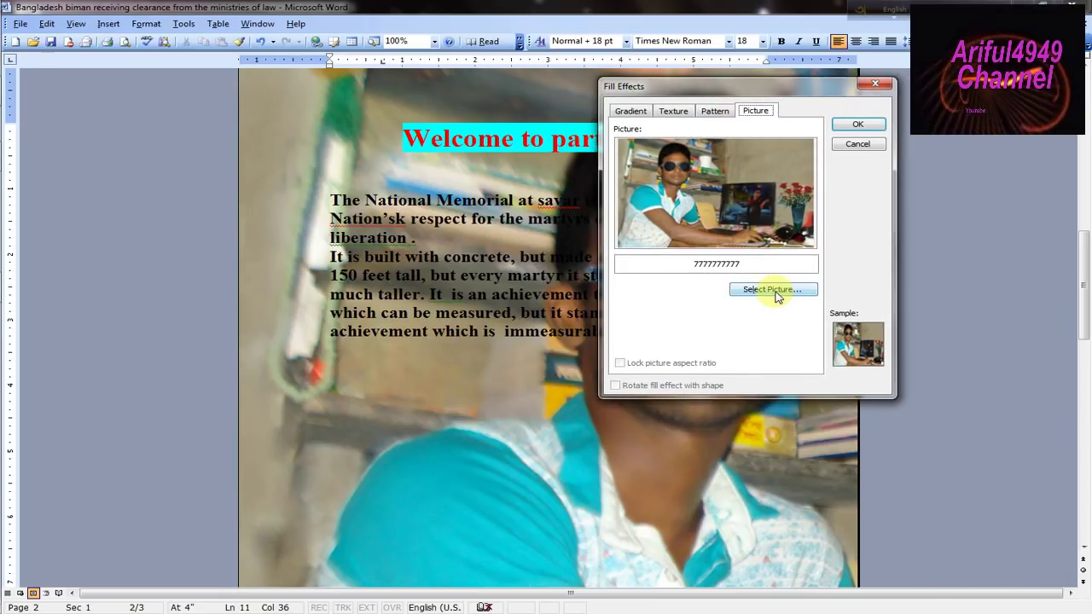
{"action": "left_click", "coordinate": [784, 288]}
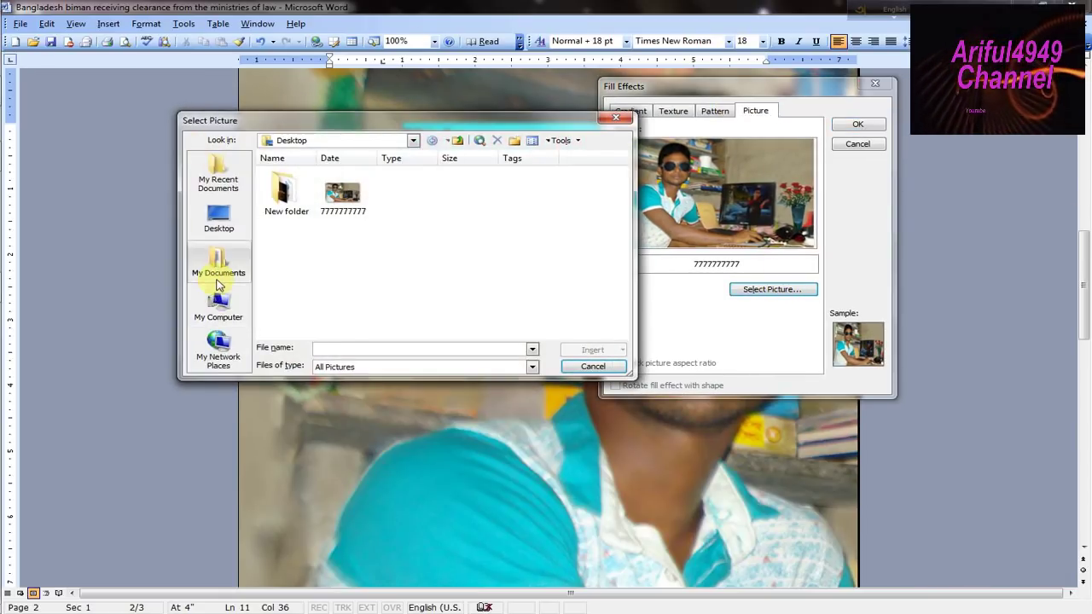
{"action": "left_click", "coordinate": [220, 309]}
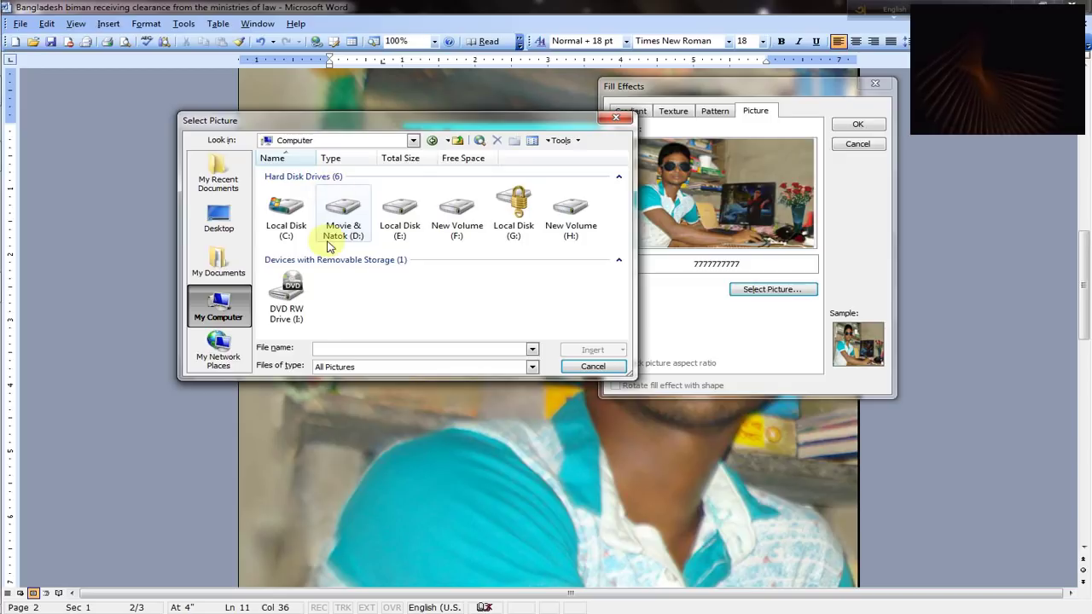
{"action": "double_click", "coordinate": [550, 222]}
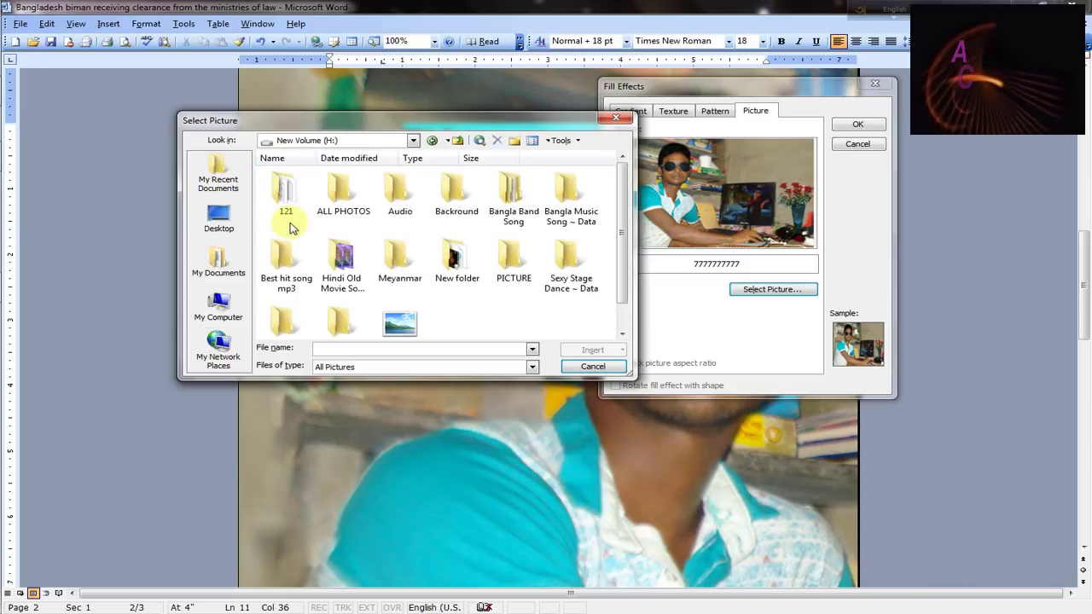
{"action": "double_click", "coordinate": [340, 206]}
{"action": "double_click", "coordinate": [340, 207]}
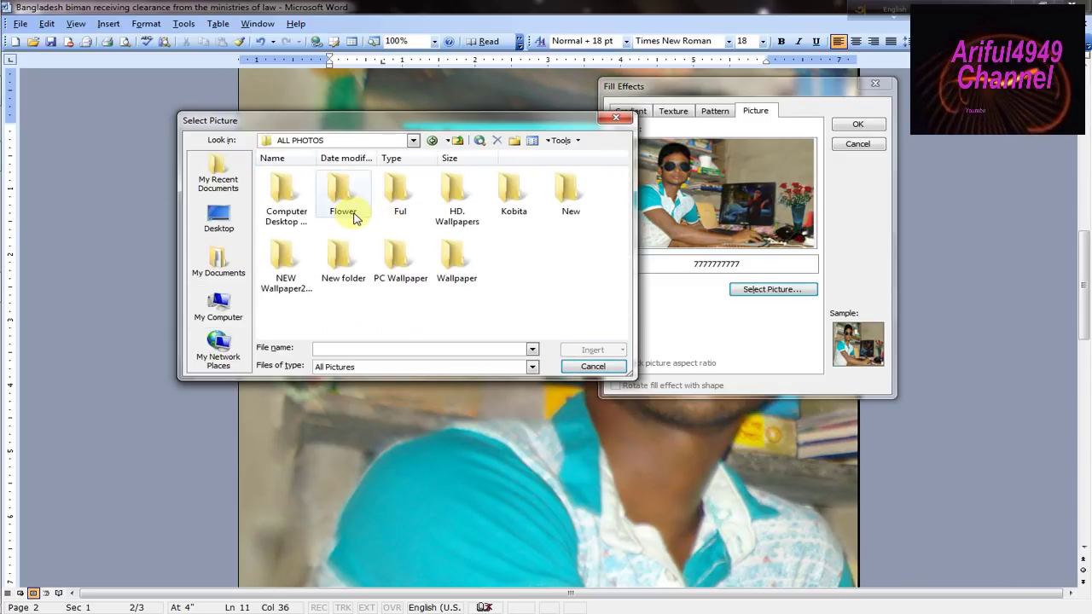
{"action": "double_click", "coordinate": [352, 205]}
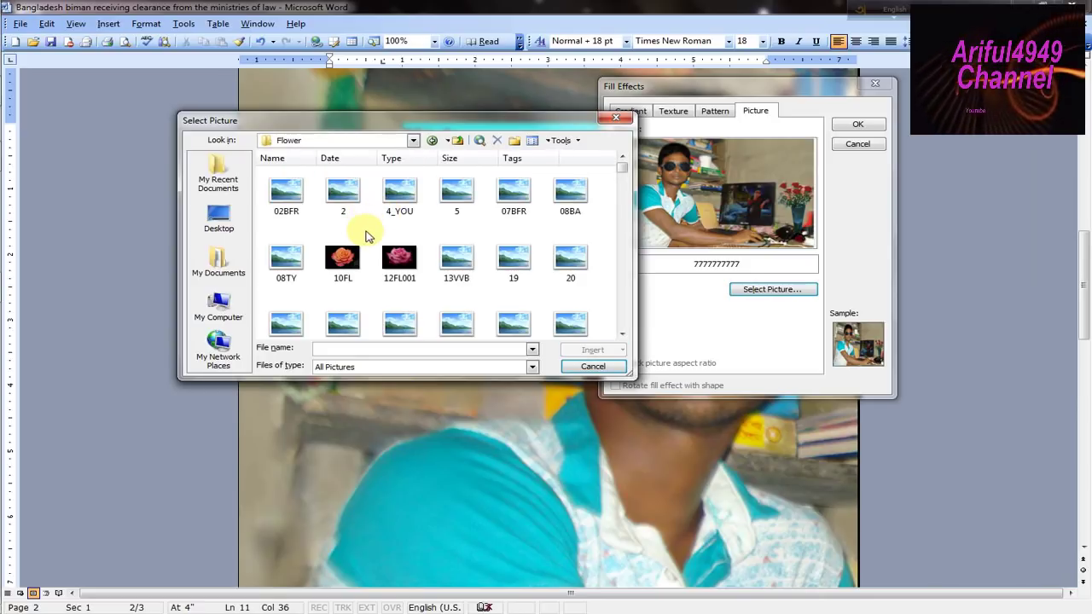
Scroll through the Flower images and select the pink rose photo 1118051L
{"action": "scroll", "coordinate": [391, 245], "scroll_direction": "down", "scroll_amount": 3}
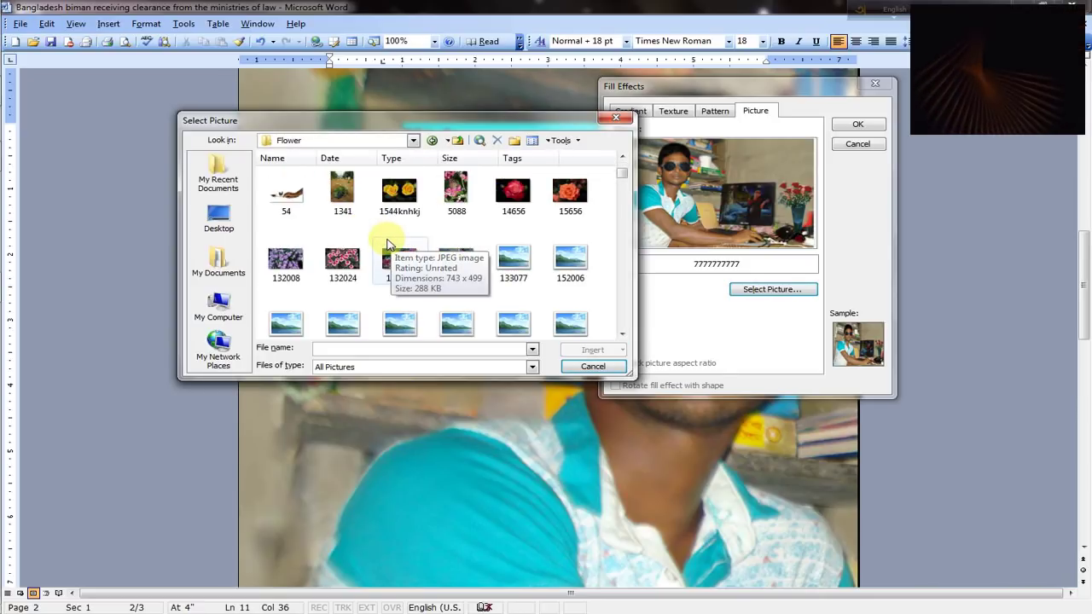
{"action": "scroll", "coordinate": [555, 239], "scroll_direction": "down", "scroll_amount": 2}
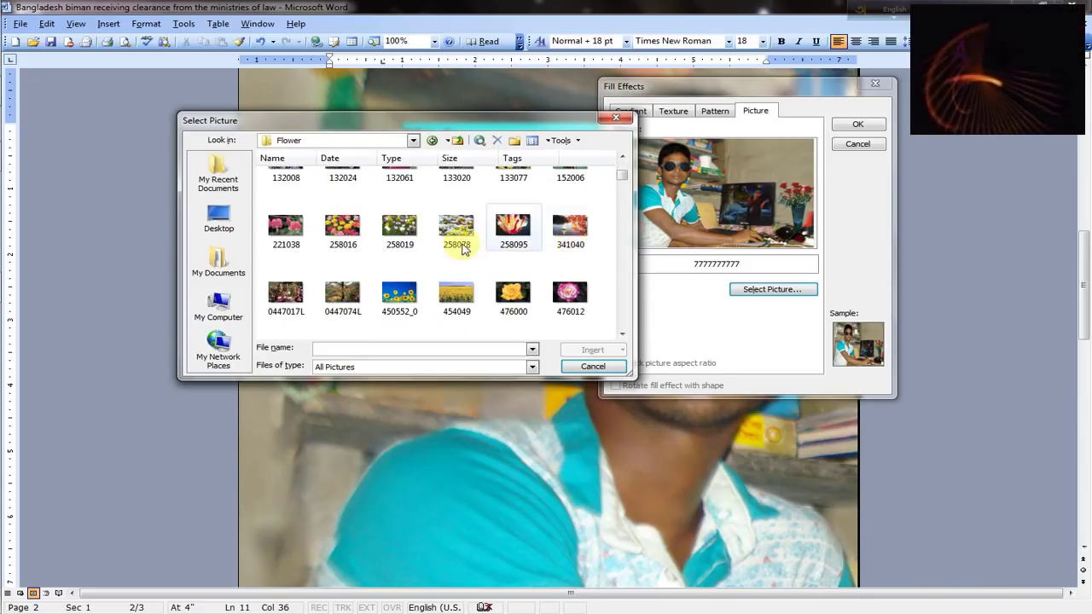
{"action": "scroll", "coordinate": [525, 252], "scroll_direction": "down", "scroll_amount": 3}
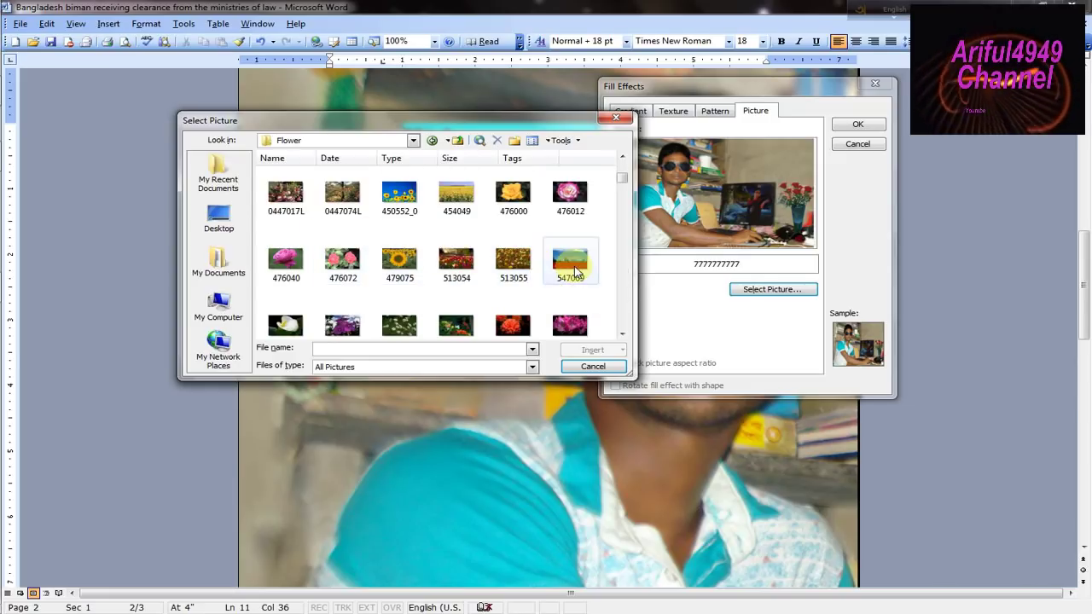
{"action": "scroll", "coordinate": [482, 264], "scroll_direction": "down", "scroll_amount": 2}
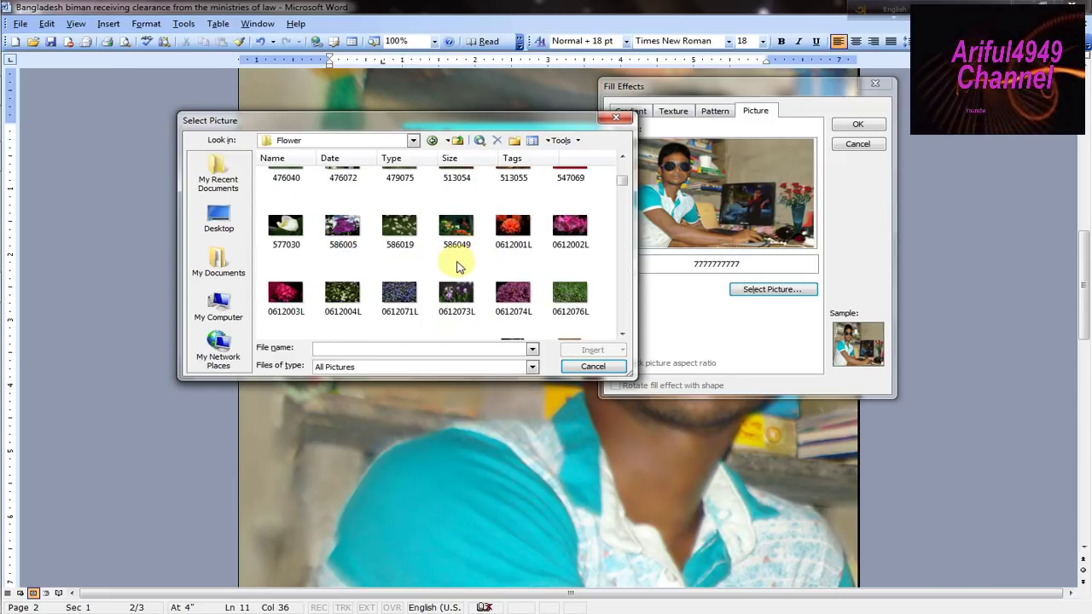
{"action": "scroll", "coordinate": [457, 267], "scroll_direction": "down", "scroll_amount": 2}
{"action": "scroll", "coordinate": [454, 267], "scroll_direction": "down", "scroll_amount": 2}
{"action": "scroll", "coordinate": [448, 266], "scroll_direction": "down", "scroll_amount": 2}
{"action": "scroll", "coordinate": [447, 271], "scroll_direction": "down", "scroll_amount": 2}
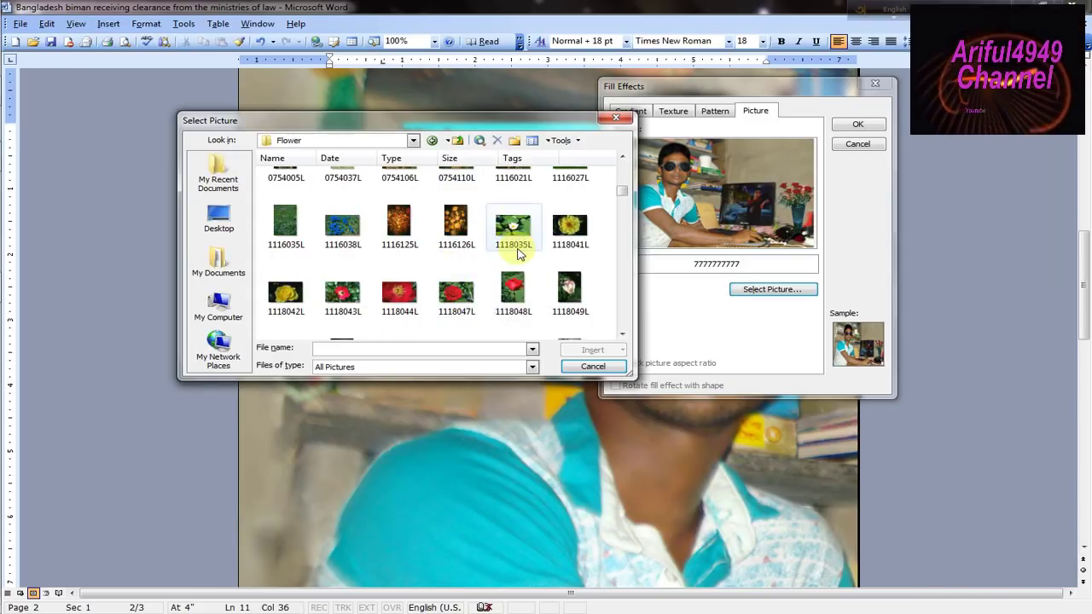
{"action": "scroll", "coordinate": [502, 305], "scroll_direction": "down", "scroll_amount": 1}
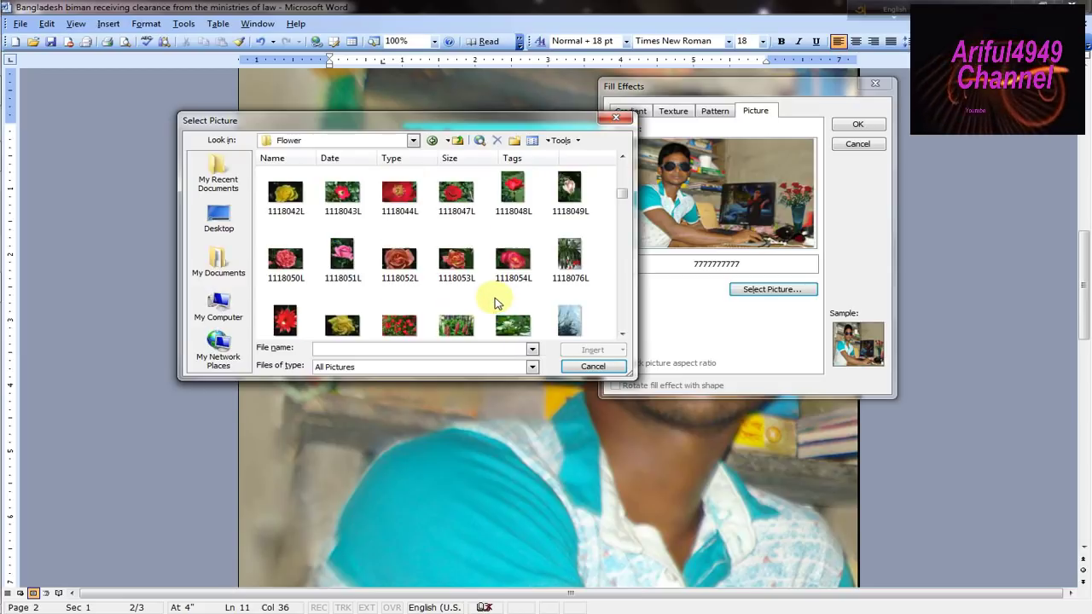
{"action": "left_click", "coordinate": [345, 263]}
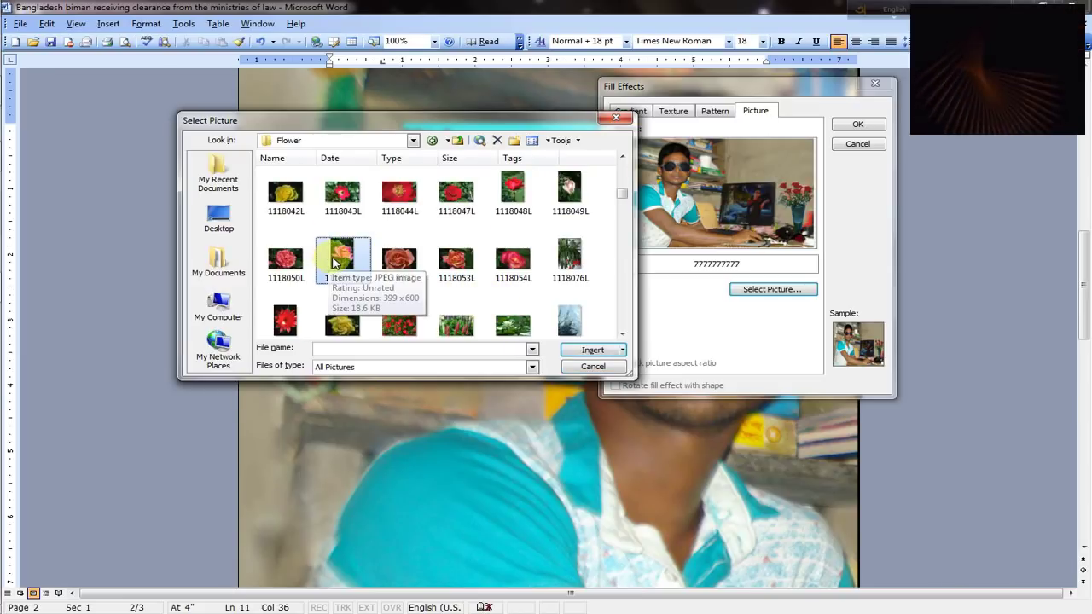
Insert the rose picture and apply it as the page background fill
{"action": "left_click", "coordinate": [578, 349]}
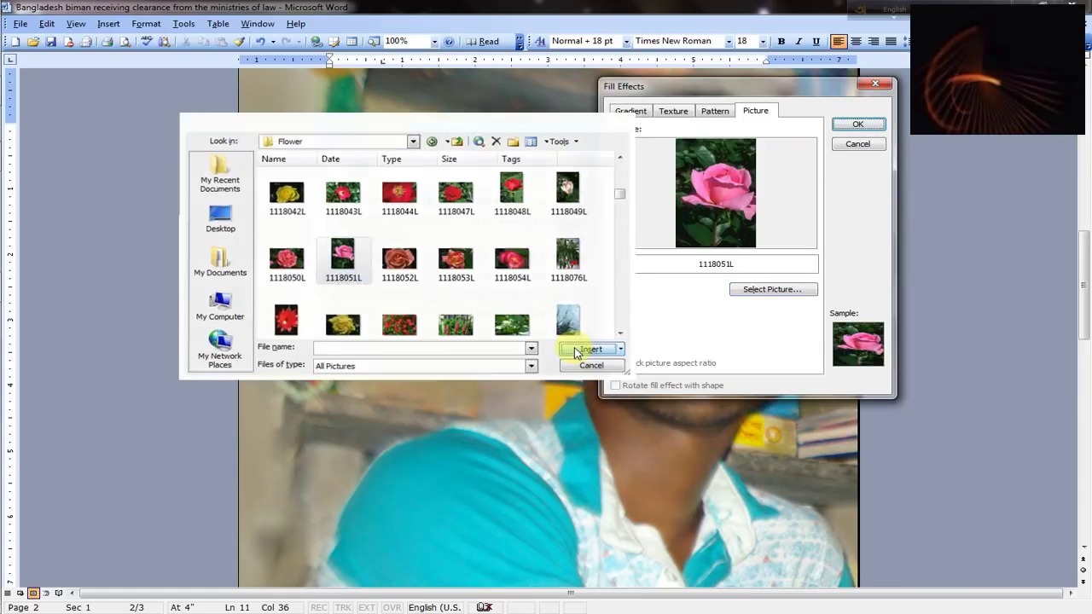
{"action": "left_click_drag", "start_coordinate": [778, 96], "coordinate": [743, 99]}
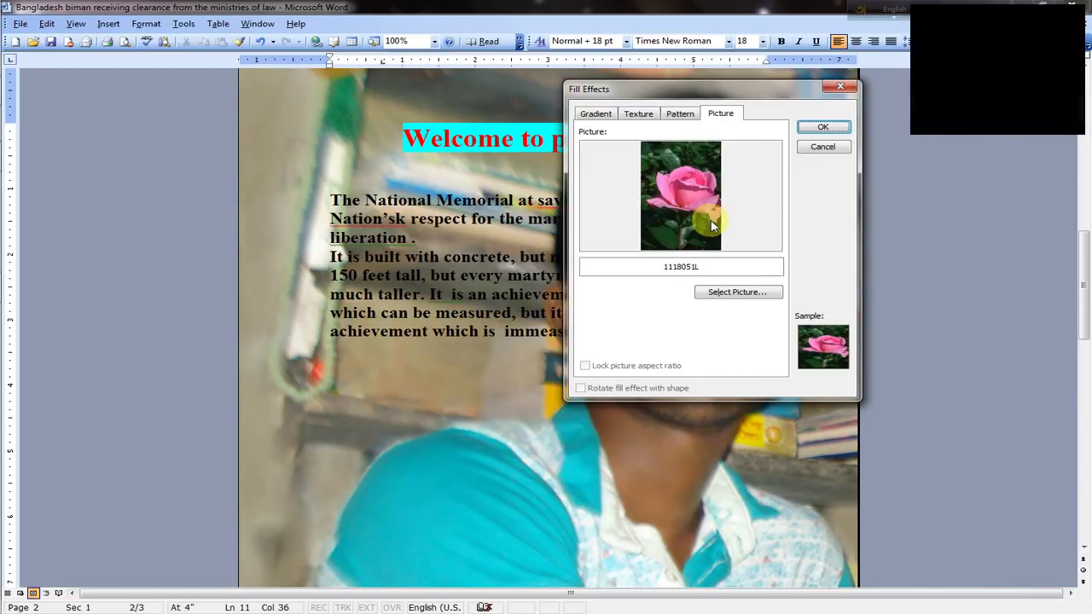
{"action": "left_click", "coordinate": [822, 129]}
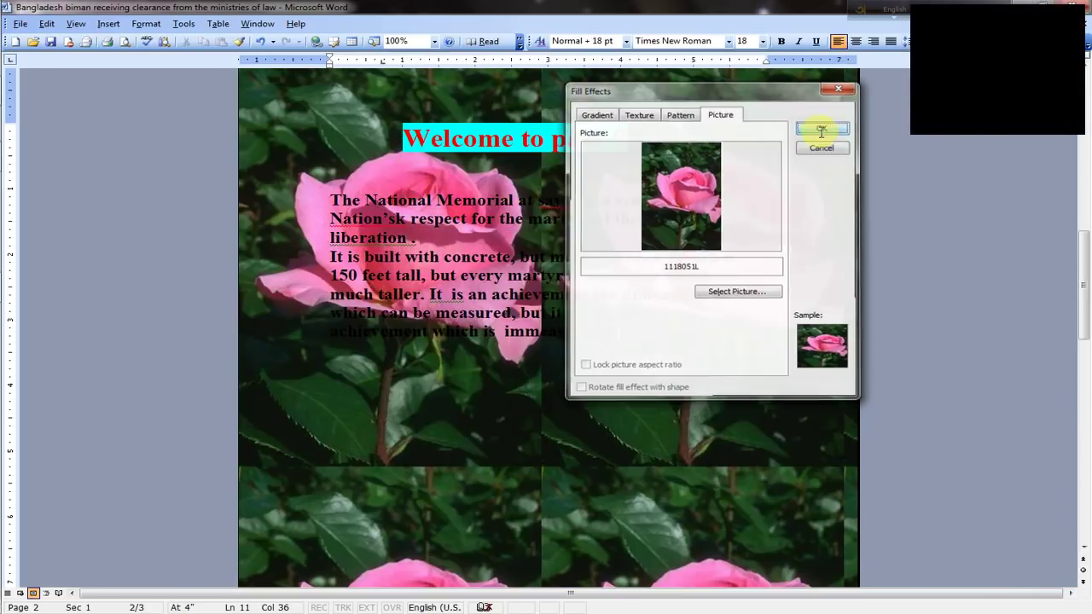
Scroll up and down the page to check the tiled rose background behind the text
{"action": "scroll", "coordinate": [450, 362], "scroll_direction": "down", "scroll_amount": 1}
{"action": "scroll", "coordinate": [449, 362], "scroll_direction": "down", "scroll_amount": 2}
{"action": "scroll", "coordinate": [444, 361], "scroll_direction": "up", "scroll_amount": 2}
{"action": "scroll", "coordinate": [402, 350], "scroll_direction": "up", "scroll_amount": 2}
{"action": "scroll", "coordinate": [399, 324], "scroll_direction": "down", "scroll_amount": 3}
{"action": "scroll", "coordinate": [397, 300], "scroll_direction": "up", "scroll_amount": 4}
{"action": "scroll", "coordinate": [398, 300], "scroll_direction": "down", "scroll_amount": 4}
{"action": "scroll", "coordinate": [397, 303], "scroll_direction": "down", "scroll_amount": 4}
{"action": "scroll", "coordinate": [395, 302], "scroll_direction": "up", "scroll_amount": 1}
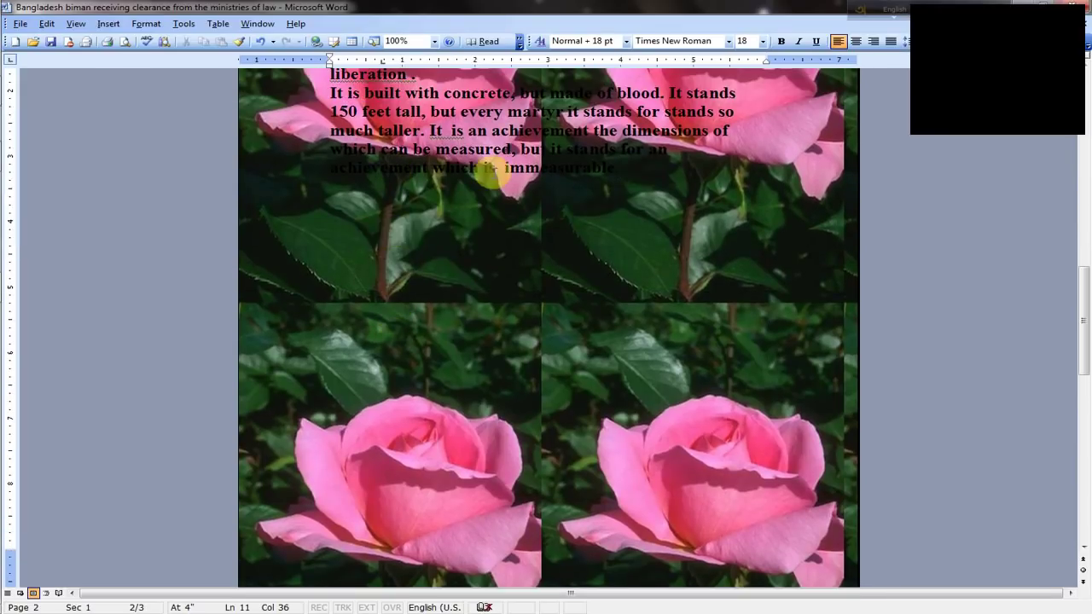
{"action": "scroll", "coordinate": [431, 201], "scroll_direction": "up", "scroll_amount": 3}
{"action": "scroll", "coordinate": [422, 217], "scroll_direction": "up", "scroll_amount": 1}
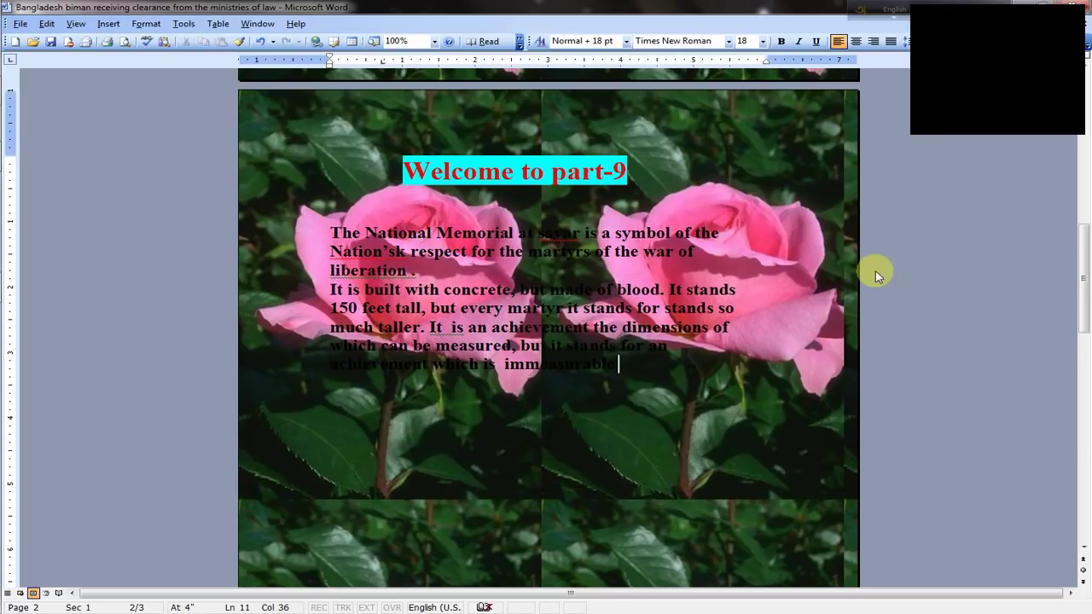
{"action": "scroll", "coordinate": [441, 432], "scroll_direction": "down", "scroll_amount": 2}
{"action": "scroll", "coordinate": [547, 416], "scroll_direction": "down", "scroll_amount": 3}
{"action": "scroll", "coordinate": [419, 353], "scroll_direction": "up", "scroll_amount": 3}
{"action": "scroll", "coordinate": [410, 359], "scroll_direction": "down", "scroll_amount": 3}
{"action": "scroll", "coordinate": [414, 375], "scroll_direction": "down", "scroll_amount": 2}
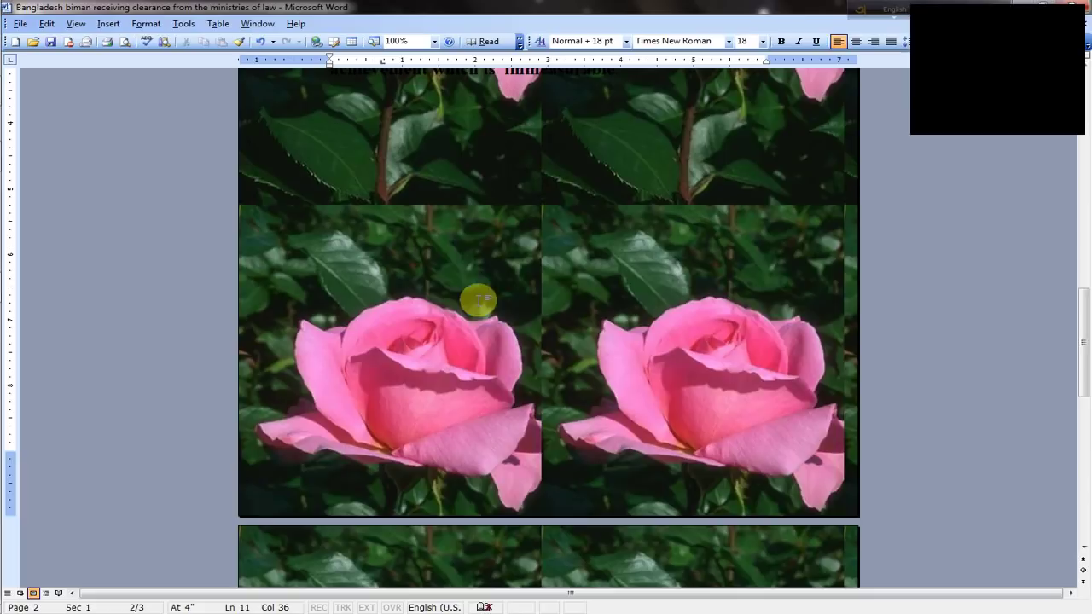
{"action": "scroll", "coordinate": [475, 299], "scroll_direction": "up", "scroll_amount": 3}
{"action": "scroll", "coordinate": [476, 310], "scroll_direction": "up", "scroll_amount": 1}
{"action": "scroll", "coordinate": [475, 310], "scroll_direction": "up", "scroll_amount": 1}
{"action": "scroll", "coordinate": [432, 316], "scroll_direction": "up", "scroll_amount": 3}
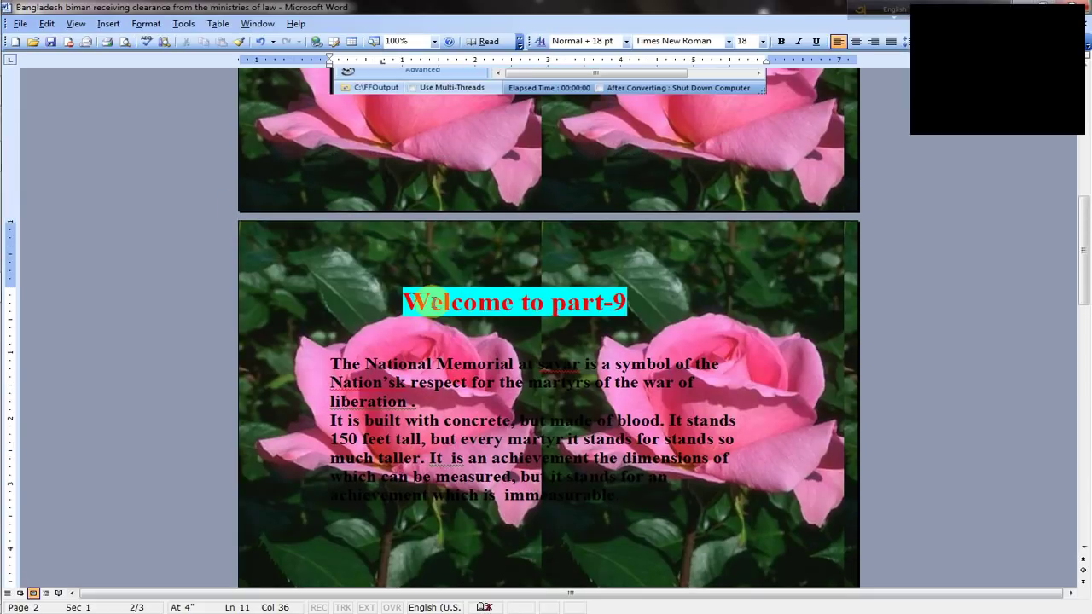
{"action": "scroll", "coordinate": [504, 349], "scroll_direction": "down", "scroll_amount": 2}
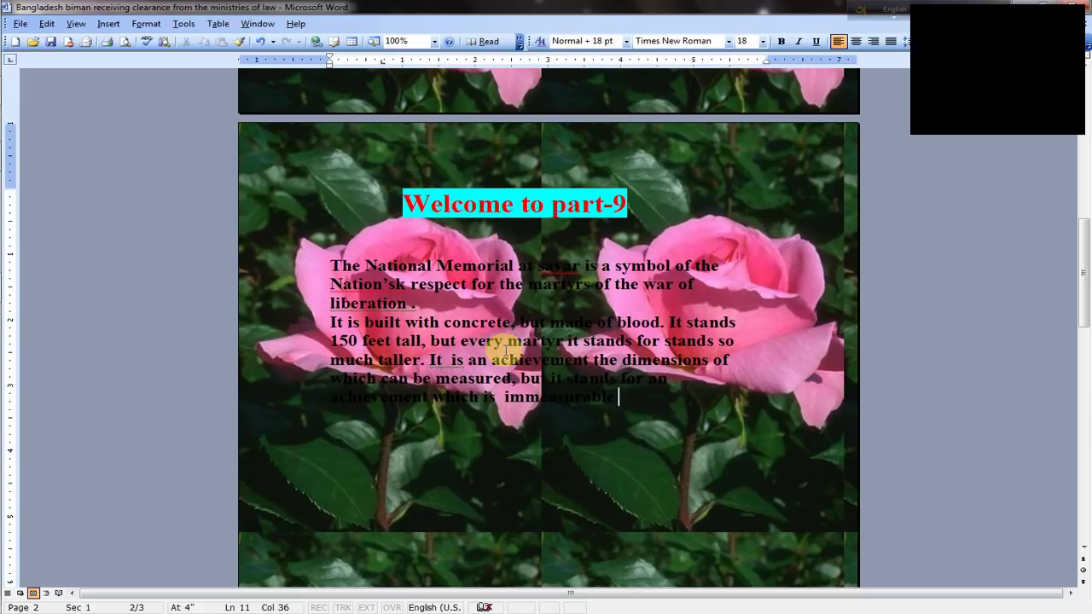
{"action": "scroll", "coordinate": [806, 320], "scroll_direction": "down", "scroll_amount": 2}
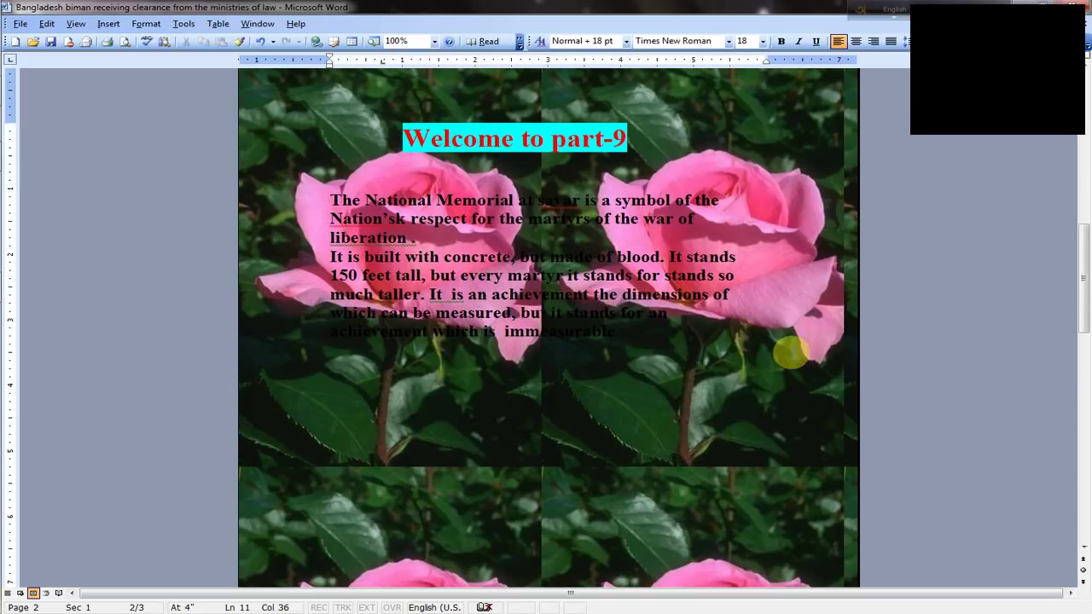
{"action": "scroll", "coordinate": [793, 358], "scroll_direction": "down", "scroll_amount": 2}
{"action": "scroll", "coordinate": [701, 370], "scroll_direction": "down", "scroll_amount": 2}
{"action": "scroll", "coordinate": [683, 372], "scroll_direction": "down", "scroll_amount": 3}
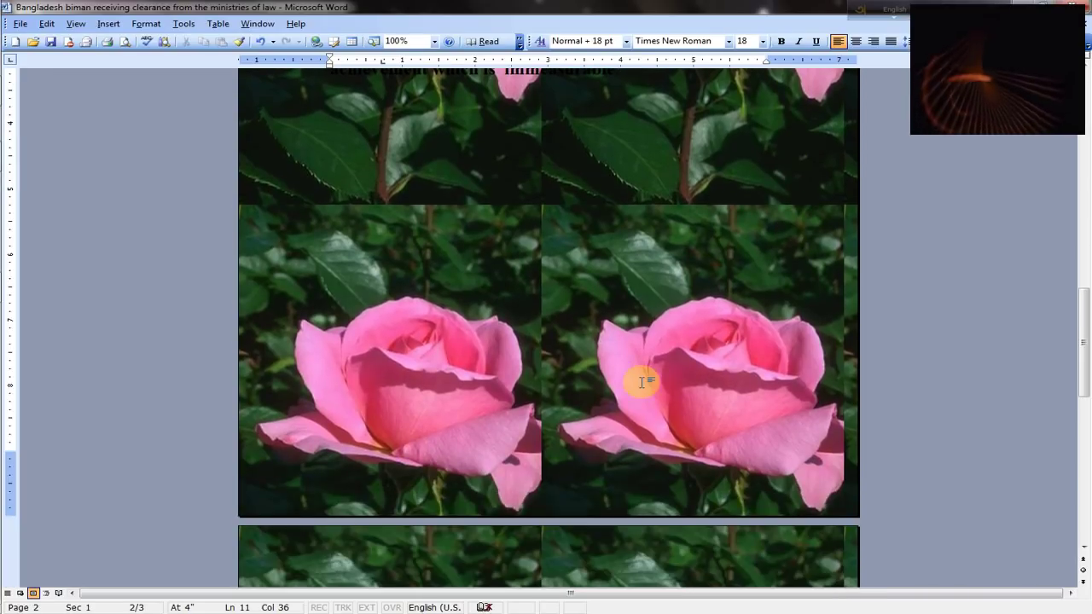
{"action": "scroll", "coordinate": [520, 349], "scroll_direction": "up", "scroll_amount": 2}
{"action": "scroll", "coordinate": [478, 320], "scroll_direction": "up", "scroll_amount": 1}
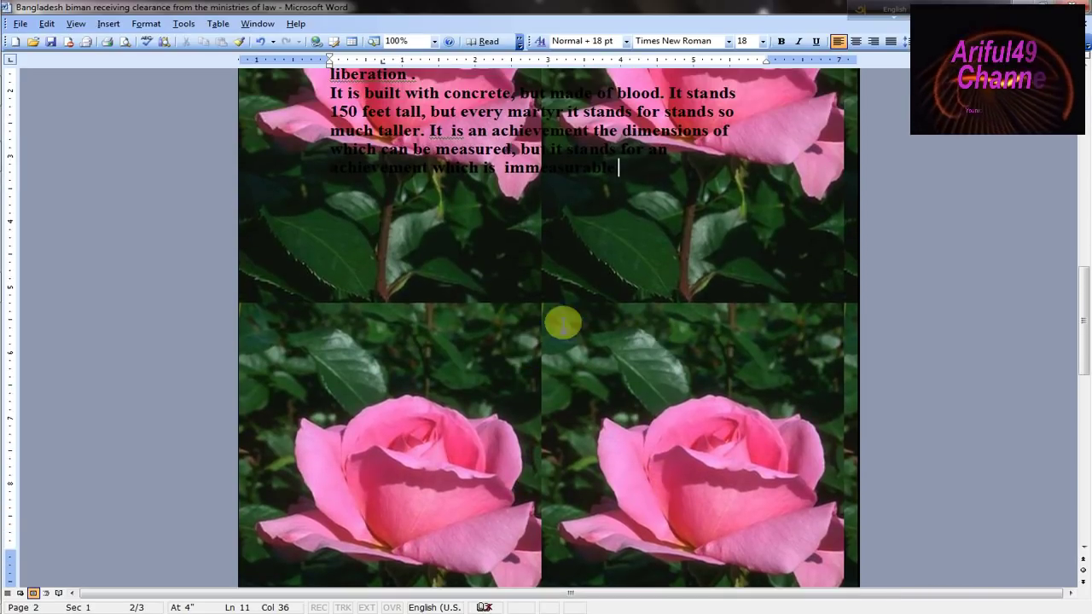
{"action": "scroll", "coordinate": [632, 357], "scroll_direction": "down", "scroll_amount": 2}
{"action": "scroll", "coordinate": [630, 351], "scroll_direction": "down", "scroll_amount": 1}
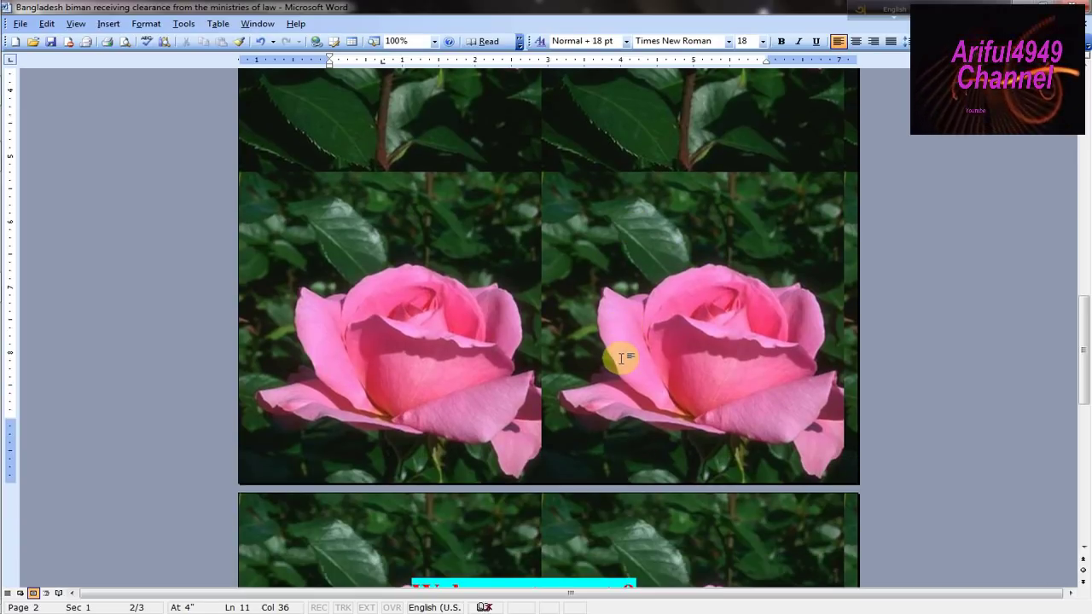
{"action": "scroll", "coordinate": [615, 359], "scroll_direction": "up", "scroll_amount": 3}
{"action": "scroll", "coordinate": [617, 358], "scroll_direction": "up", "scroll_amount": 2}
{"action": "scroll", "coordinate": [597, 348], "scroll_direction": "up", "scroll_amount": 2}
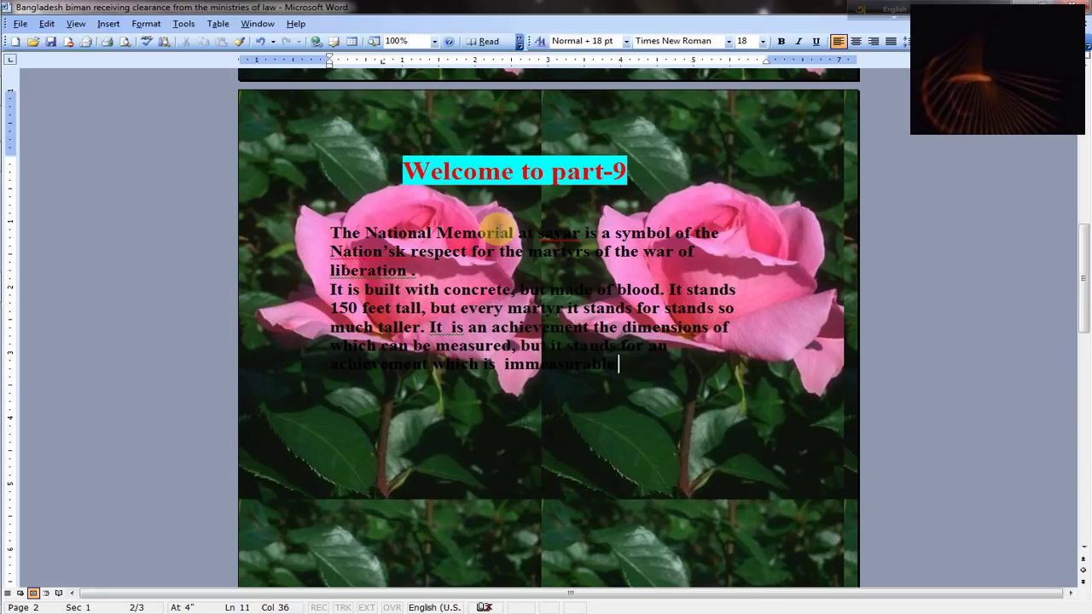
{"action": "scroll", "coordinate": [500, 232], "scroll_direction": "down", "scroll_amount": 1}
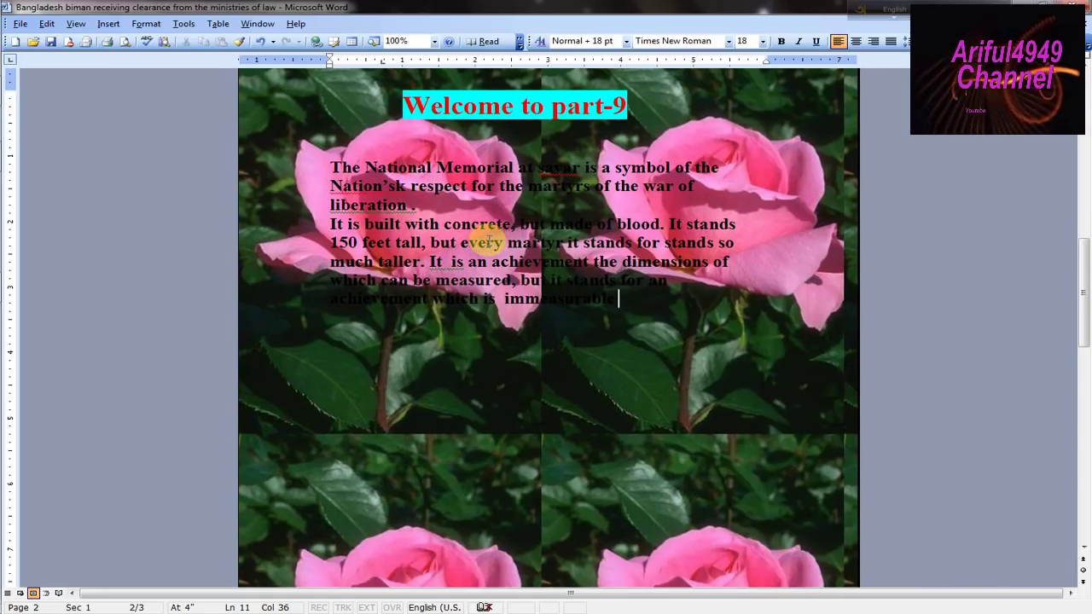
Close the Format menu without changes, then show the taskbar's hidden notification-area icons
{"action": "left_click", "coordinate": [146, 23]}
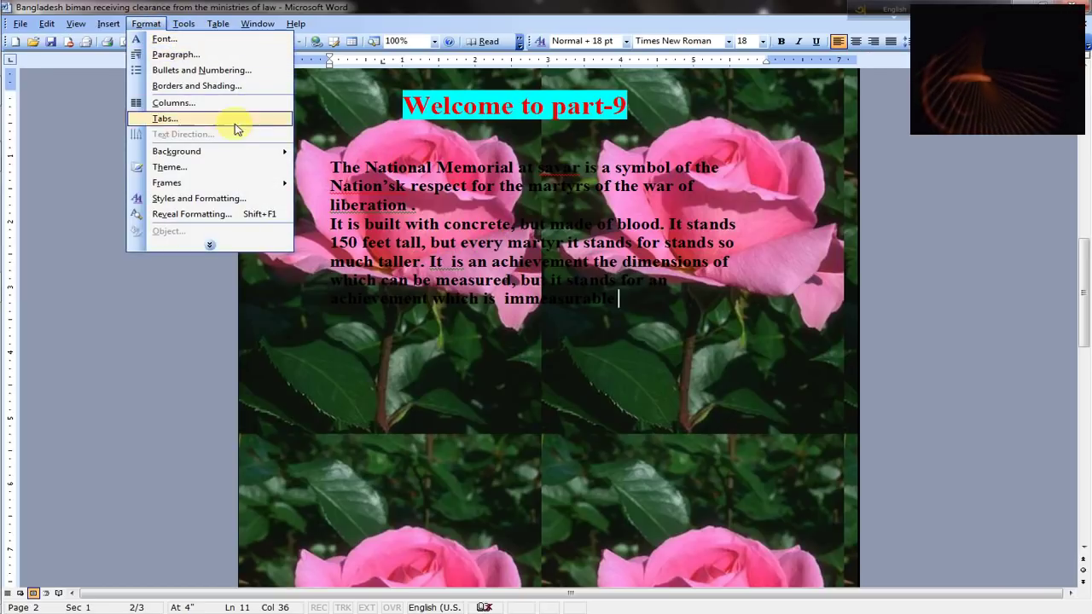
{"action": "mouse_move", "coordinate": [246, 157]}
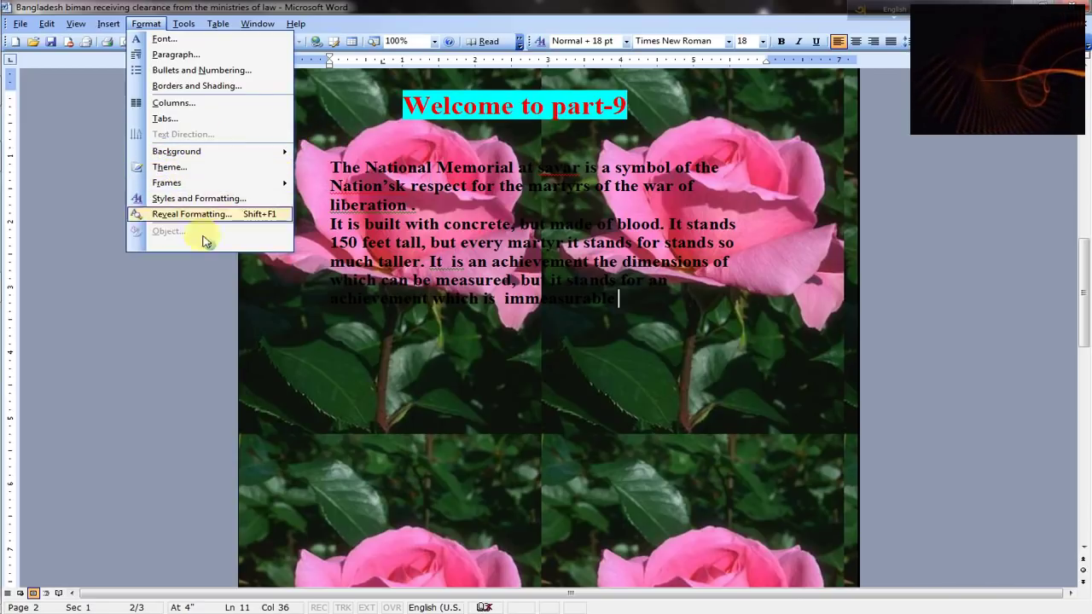
{"action": "mouse_move", "coordinate": [209, 245]}
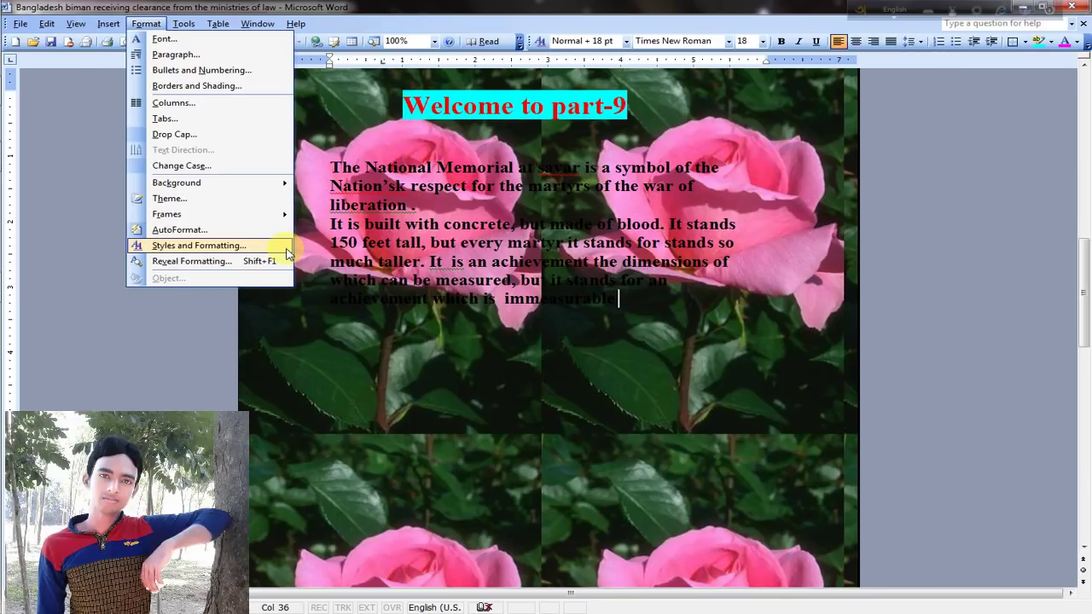
{"action": "left_click", "coordinate": [652, 344]}
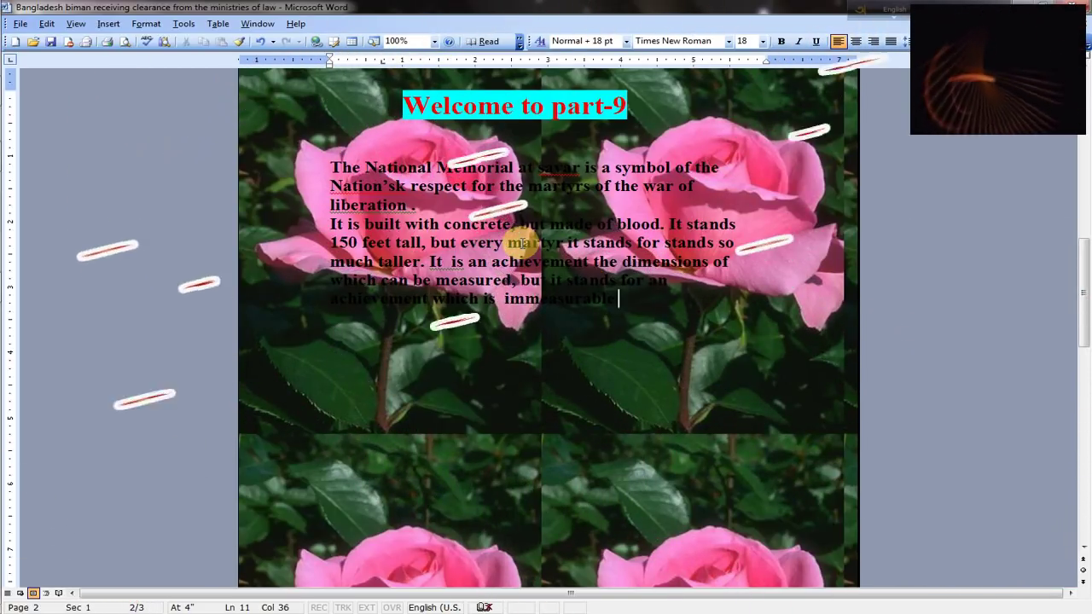
{"action": "left_click", "coordinate": [35, 539]}
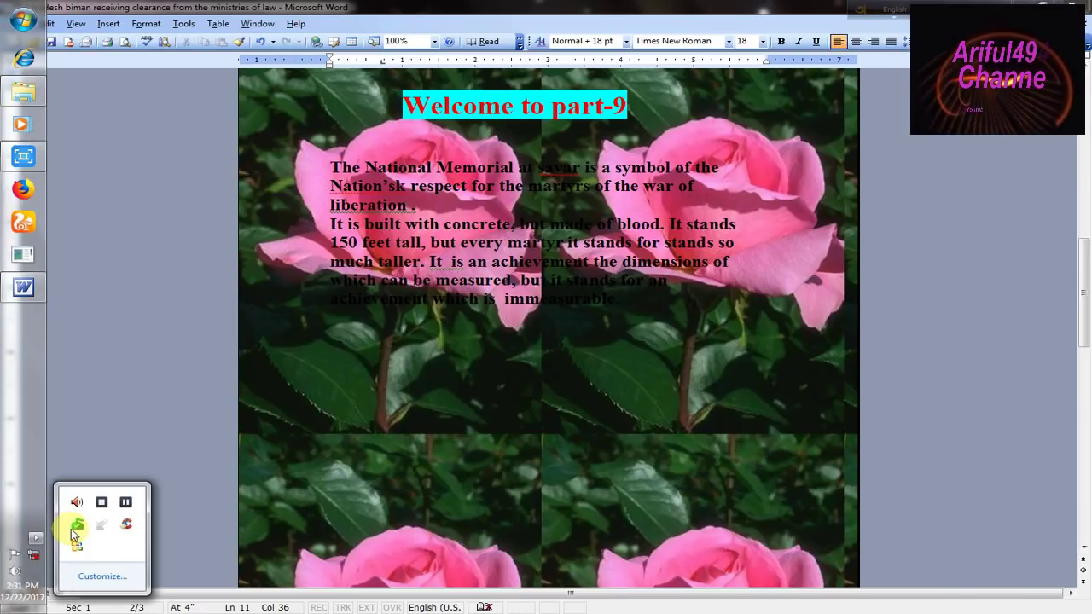